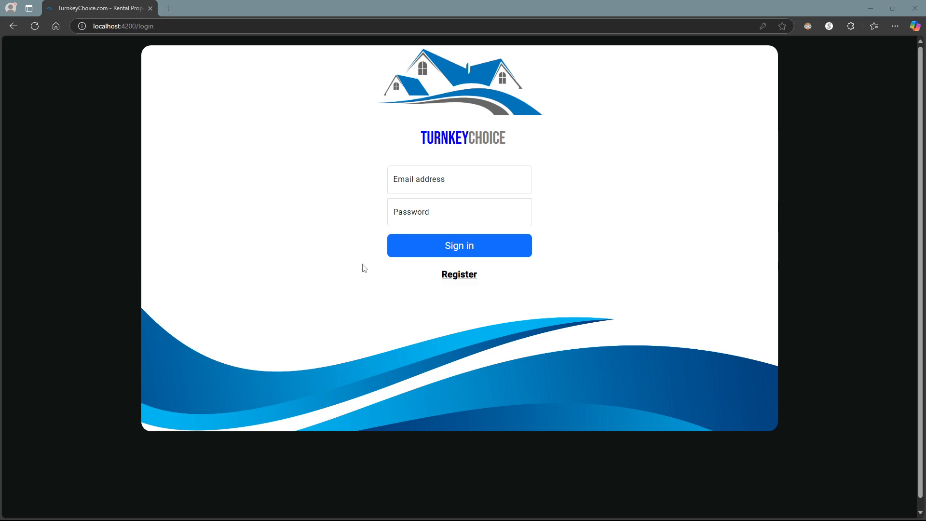
- Open the registration form and enter the new user's name and e-mail address
left_click(460, 276)
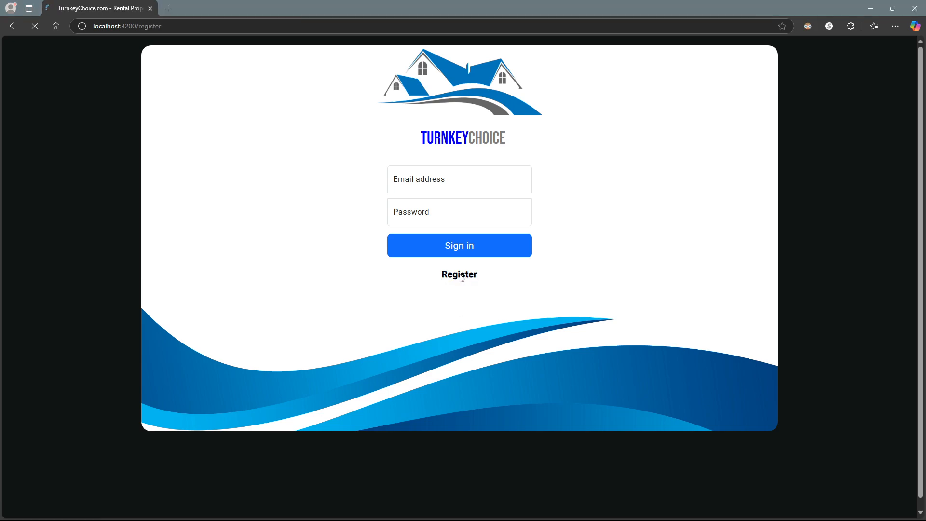
left_click(423, 188)
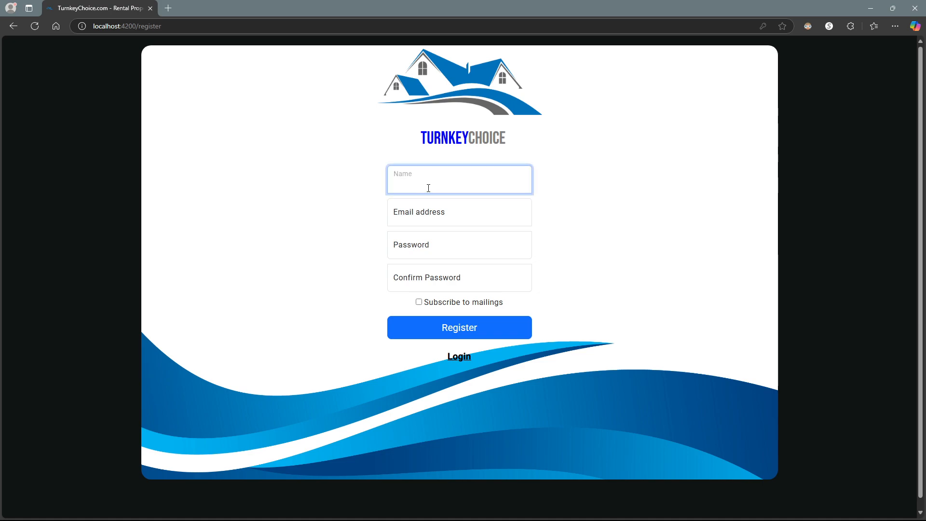
type("Jon Doe")
key("Tab")
type("jon@doe.com")
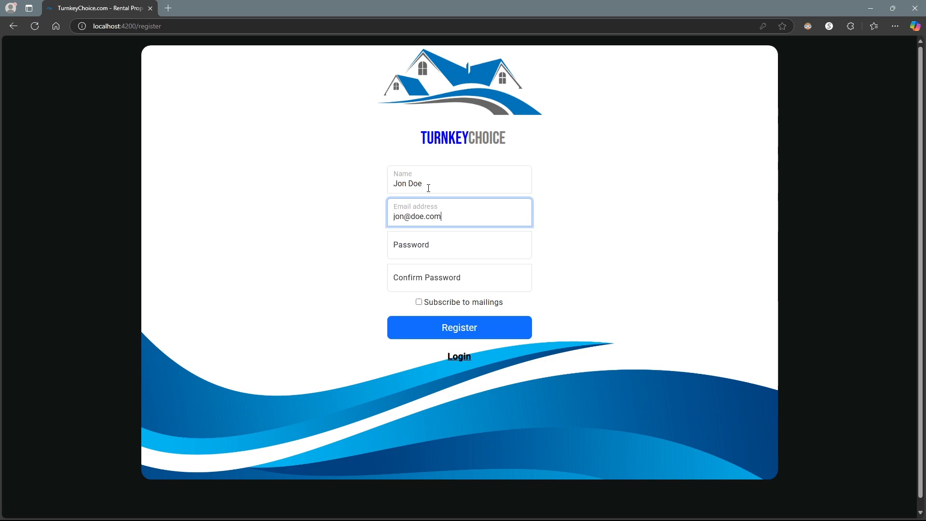
- Enter a matching account password in both password fields and submit the registration
key("Tab")
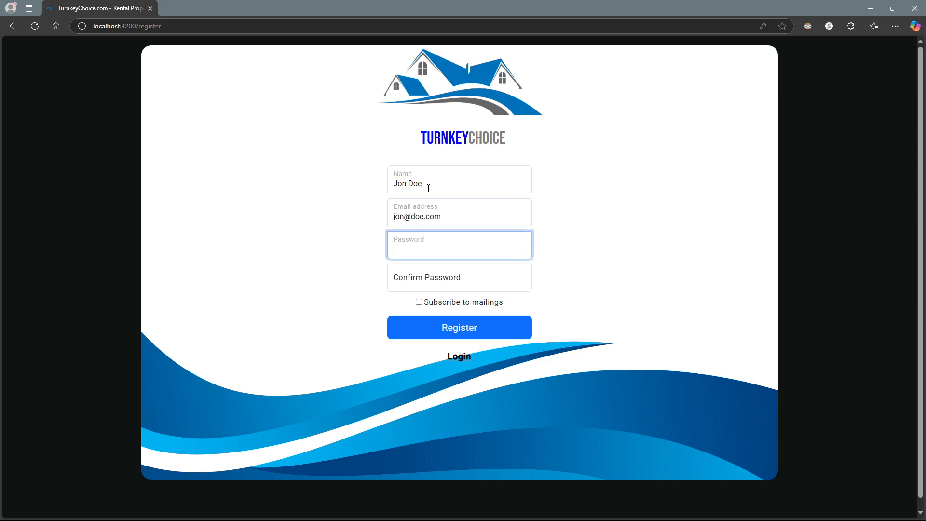
type("123")
key("Tab")
type("123")
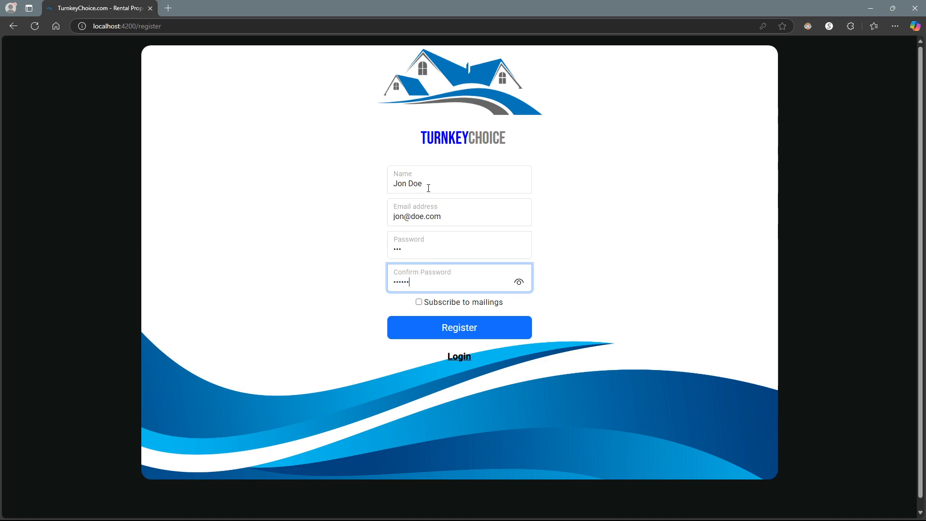
key("shift+Tab")
key("End")
type("456")
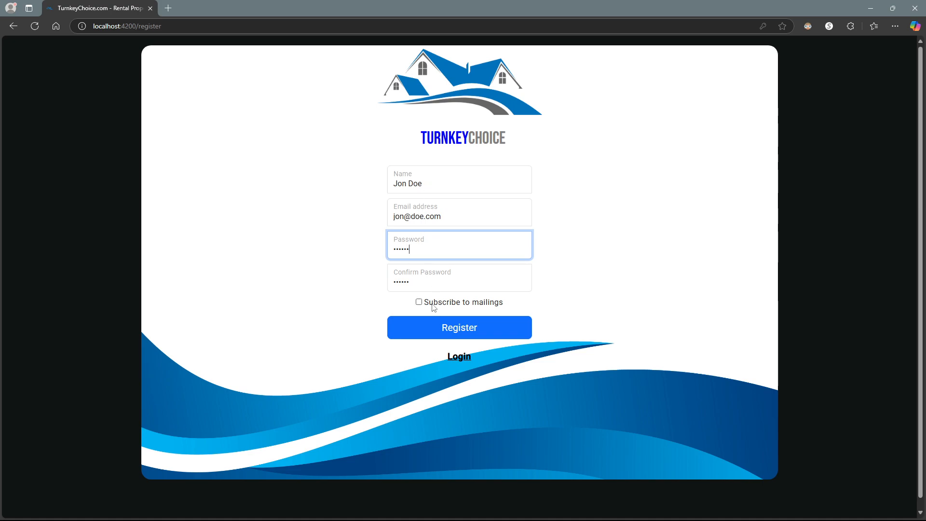
left_click(426, 330)
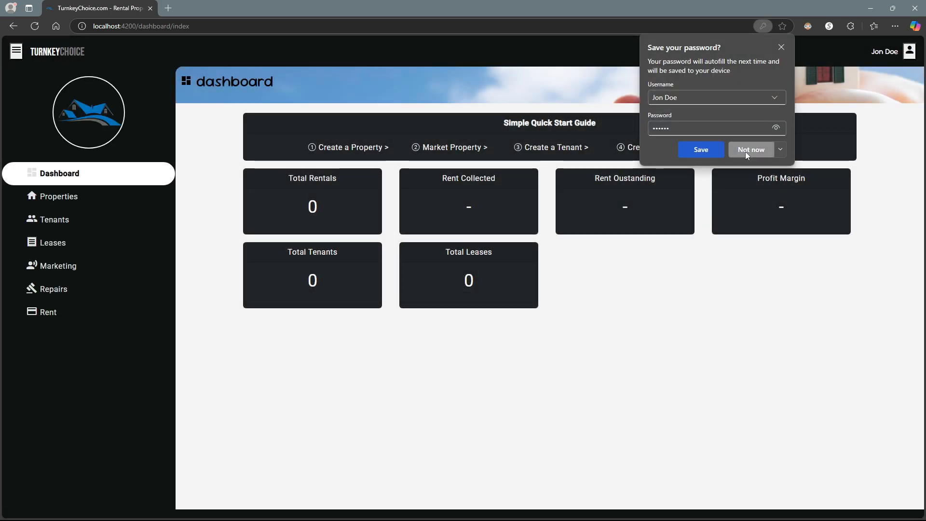
- Decline the browser's password prompt and sign out through the avatar menu
left_click(745, 151)
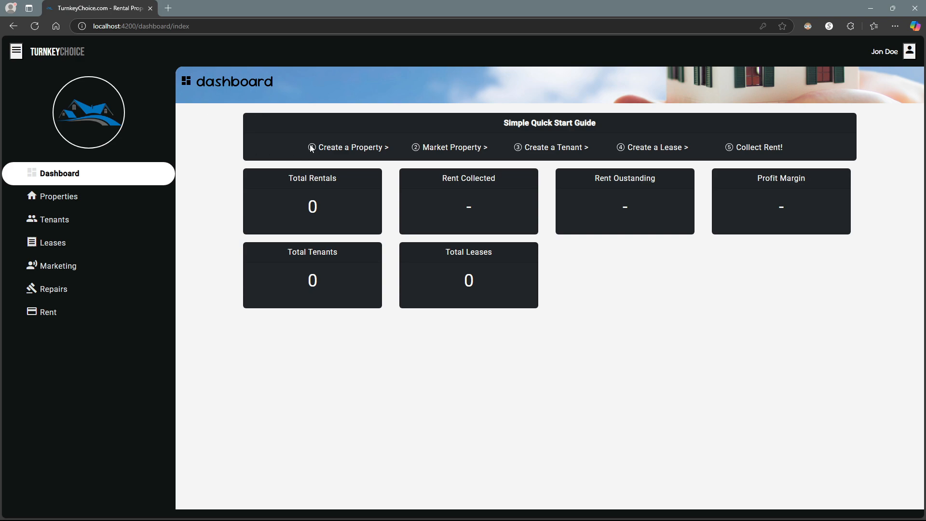
left_click(908, 56)
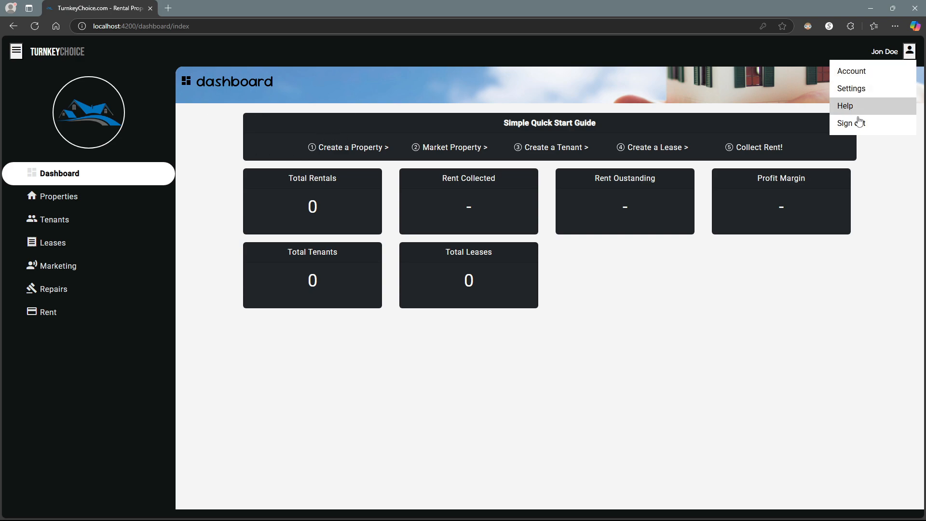
left_click(889, 123)
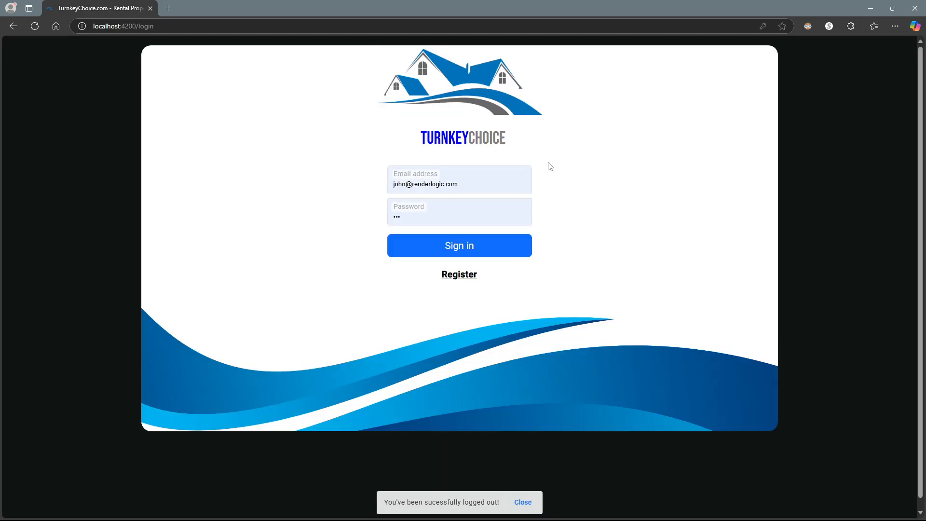
left_click(463, 189)
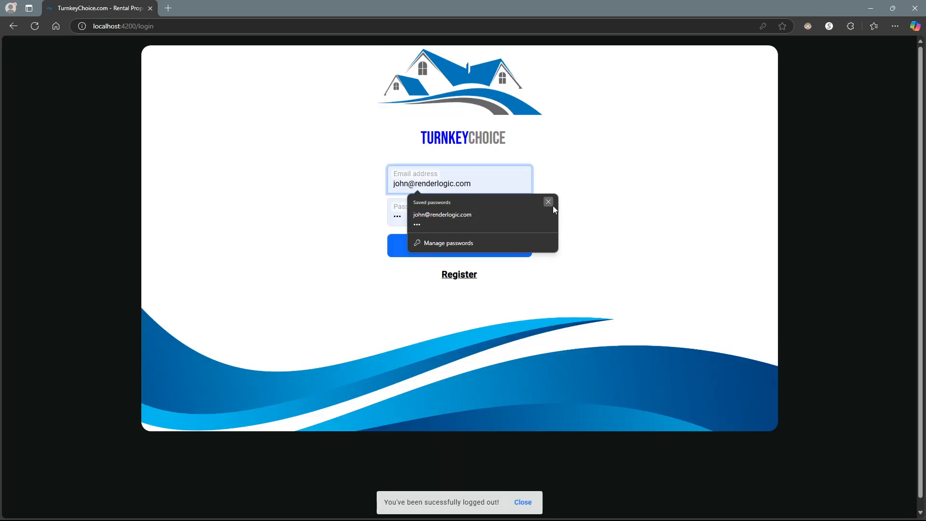
- Log in with the registered e-mail and account password, declining the browser's save prompt
left_click(548, 202)
left_click_drag(492, 184, 333, 159)
key("BackSpace")
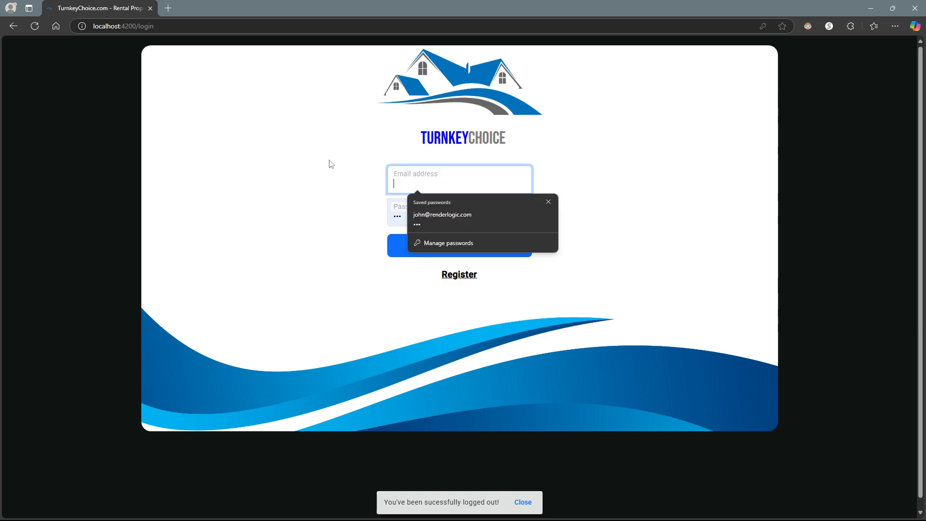
type("jon@")
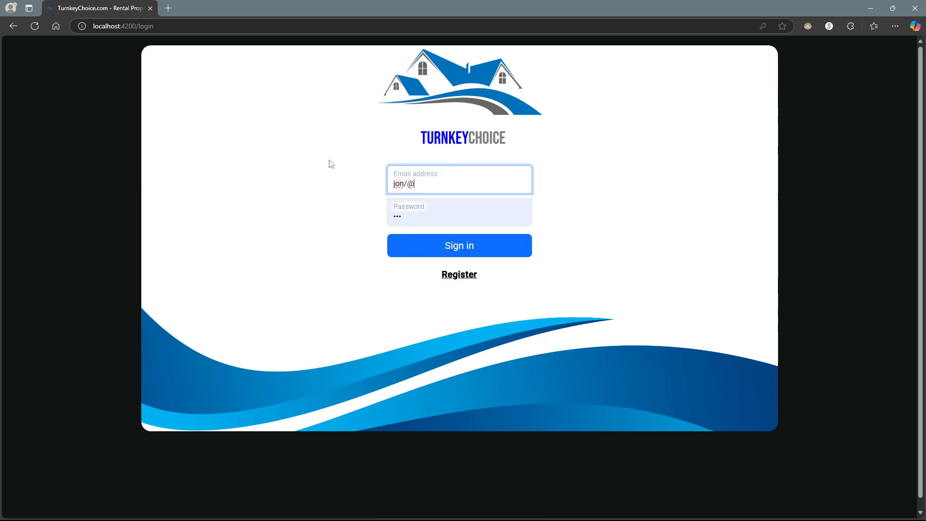
type("doe.com")
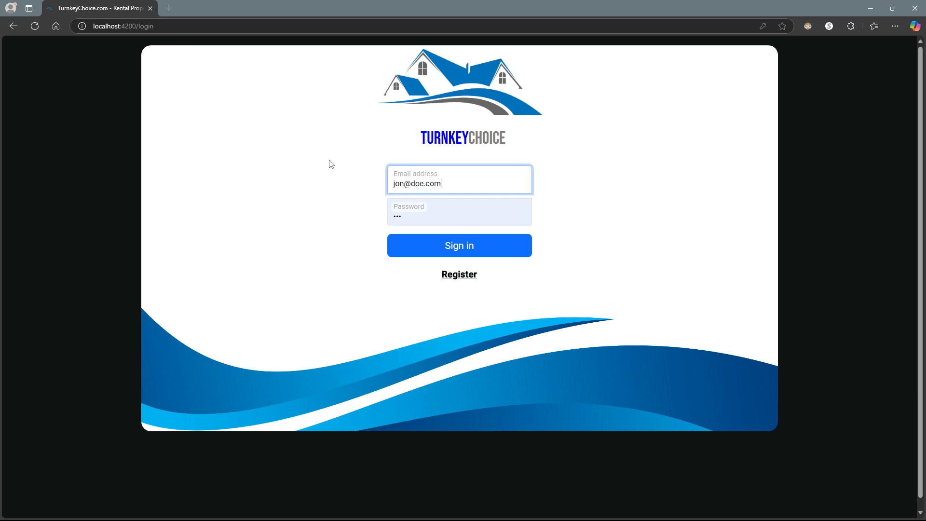
key("Tab")
type("123456")
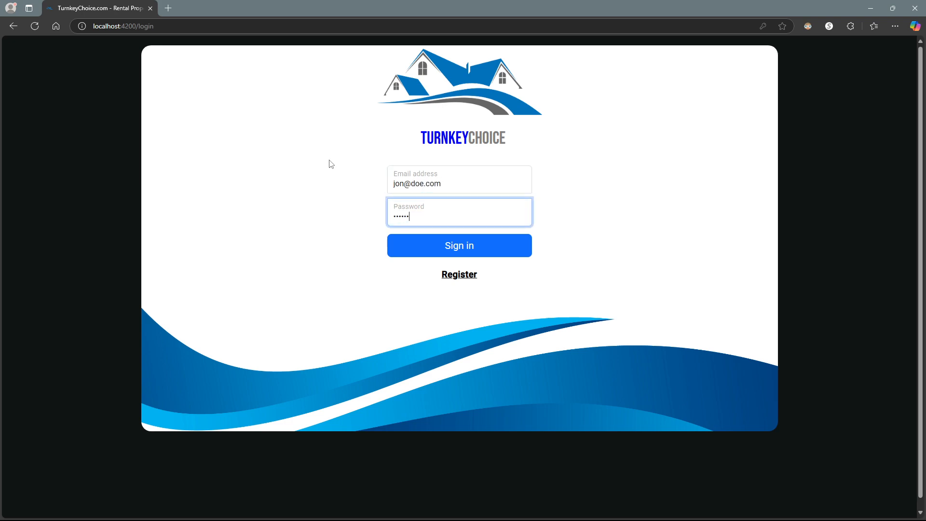
left_click(425, 247)
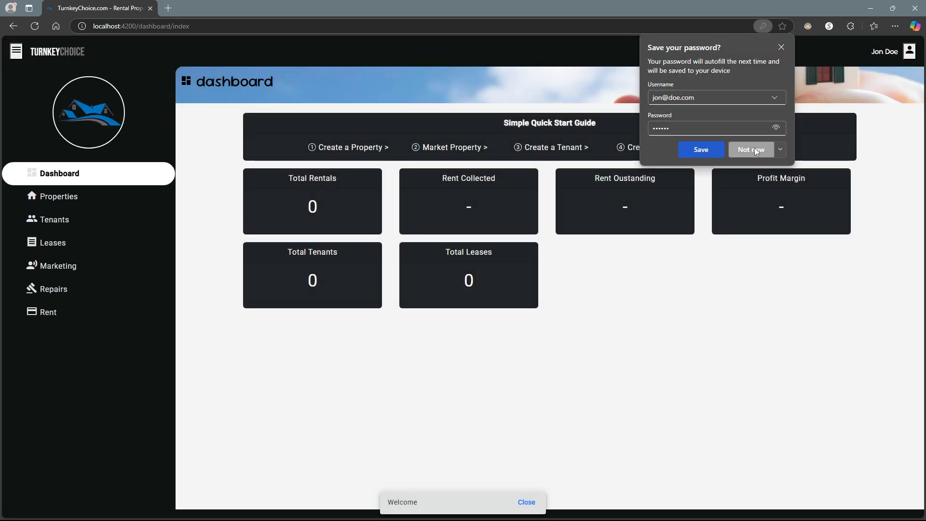
left_click(755, 148)
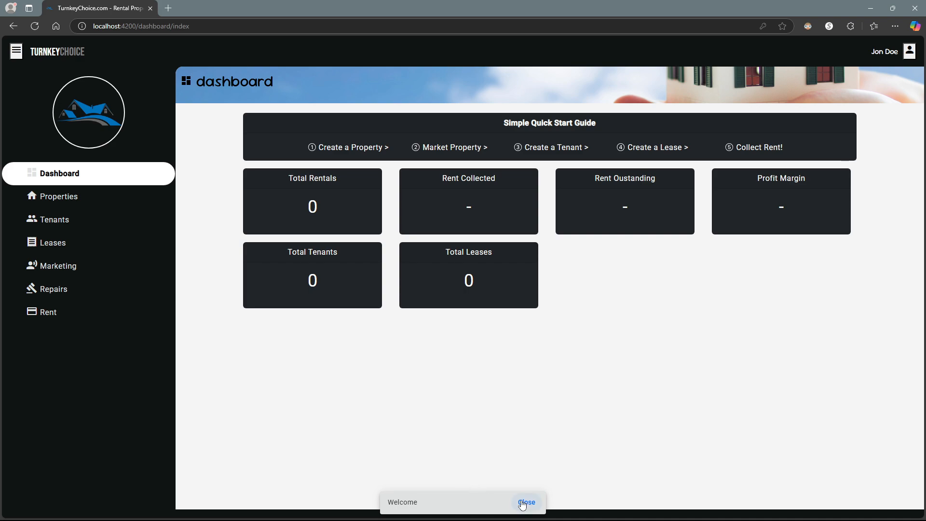
- Close the Welcome notice and look over the dashboard's quick start guide
left_click(526, 505)
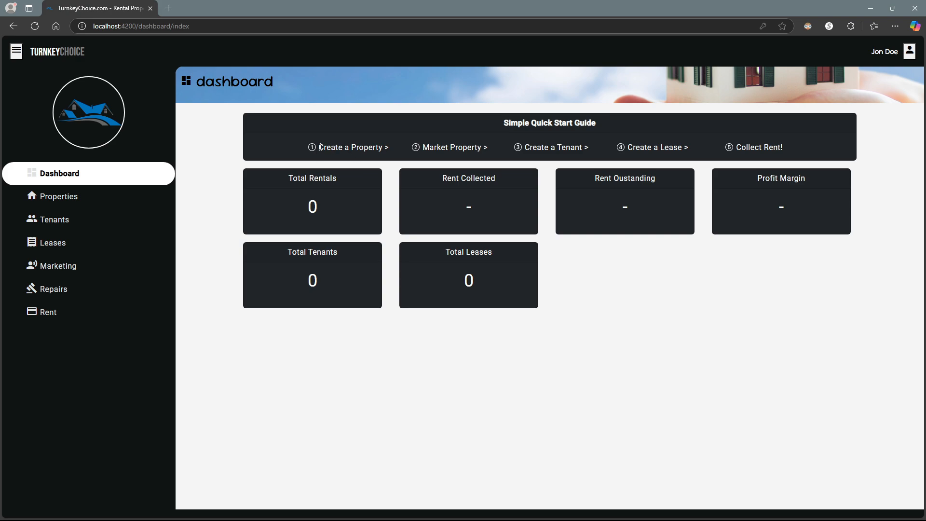
left_click_drag(321, 147, 382, 149)
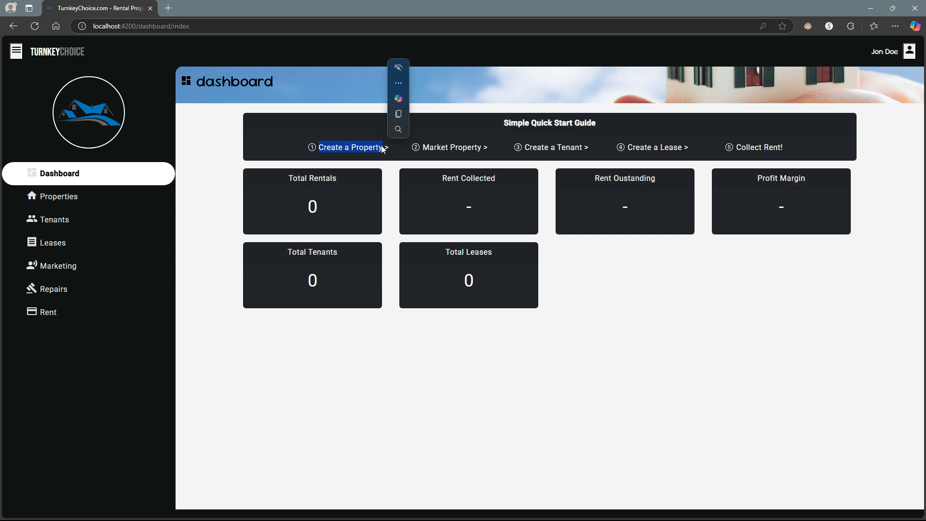
left_click(424, 148)
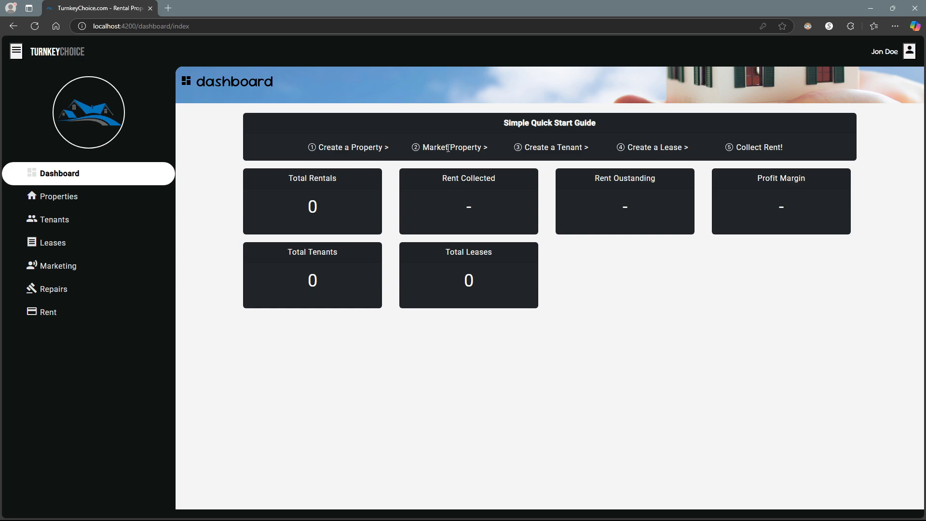
left_click(75, 273)
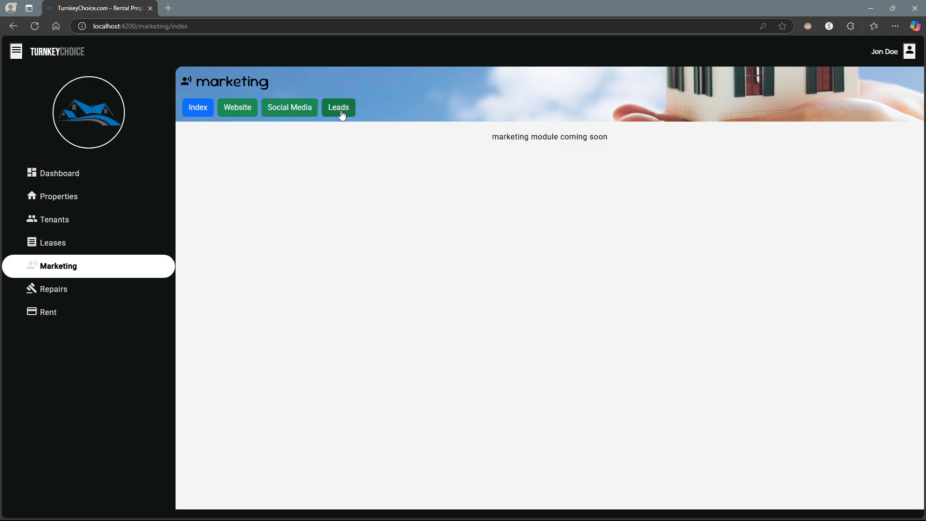
left_click(78, 178)
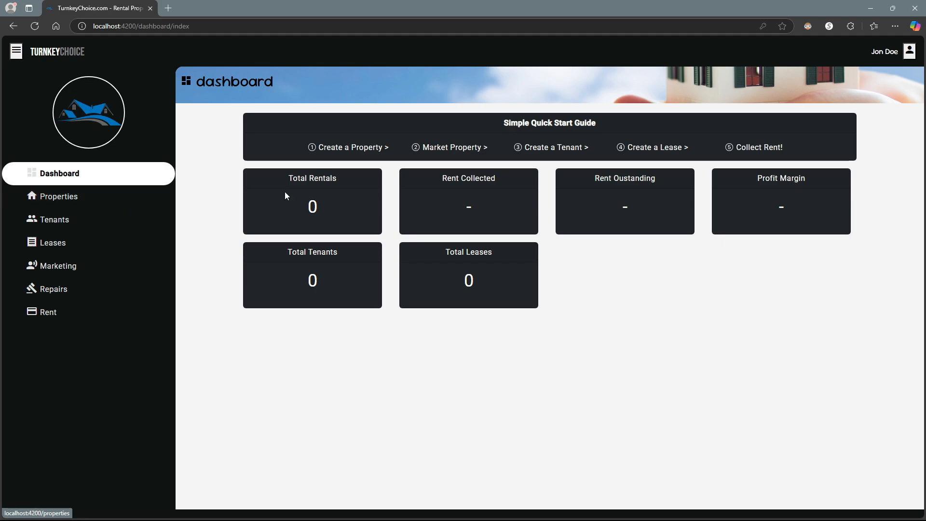
- Start the first property from Properties, preview each form step, then return to Property Basics
left_click(115, 201)
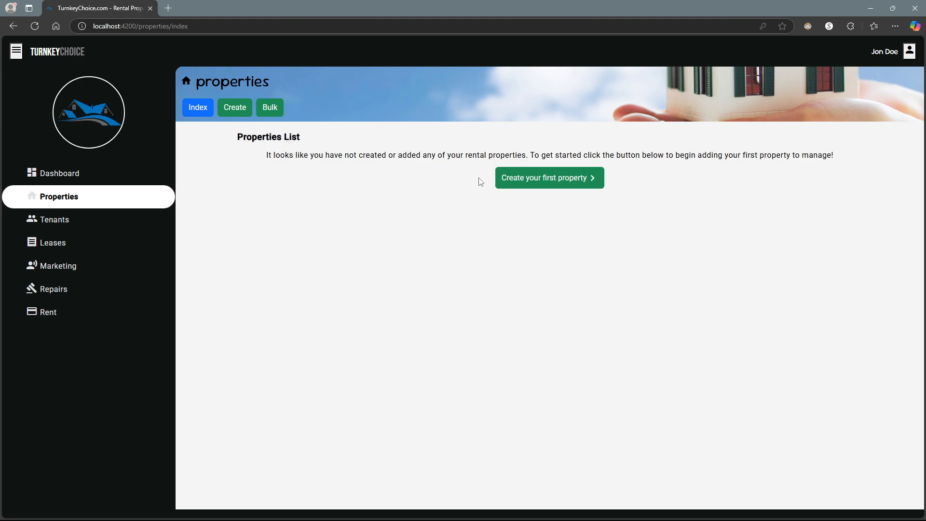
left_click(526, 185)
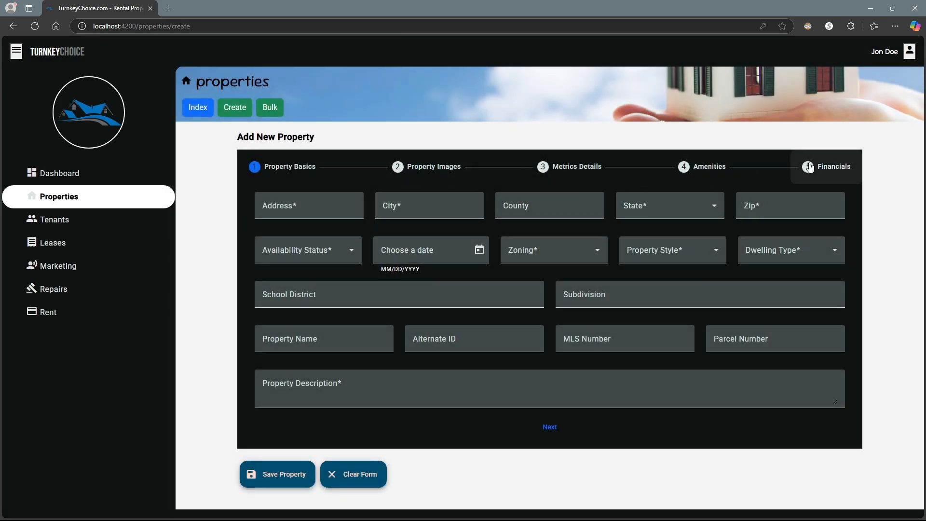
left_click(416, 171)
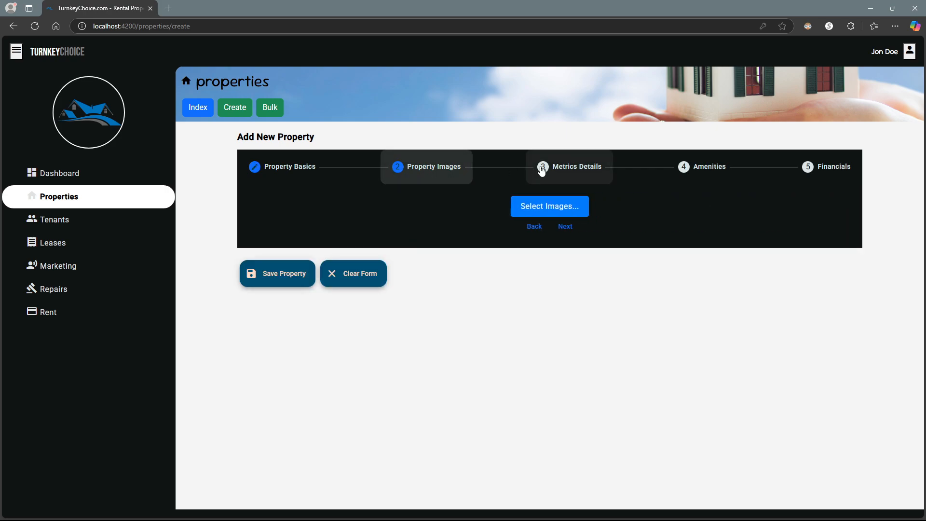
left_click(565, 173)
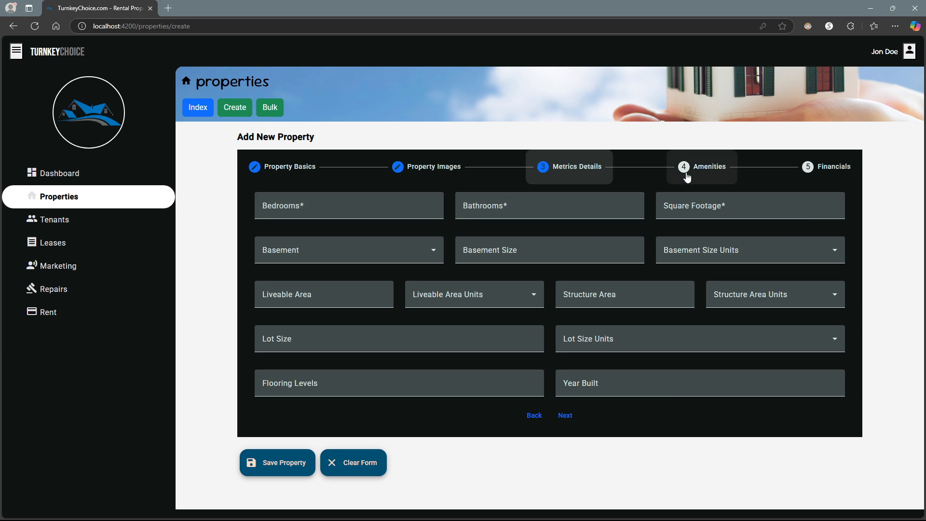
left_click(737, 167)
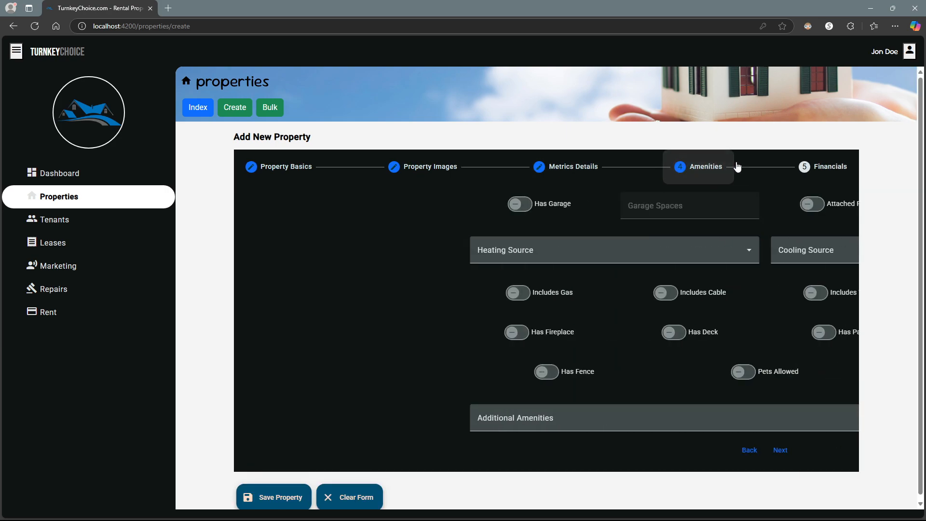
left_click(269, 171)
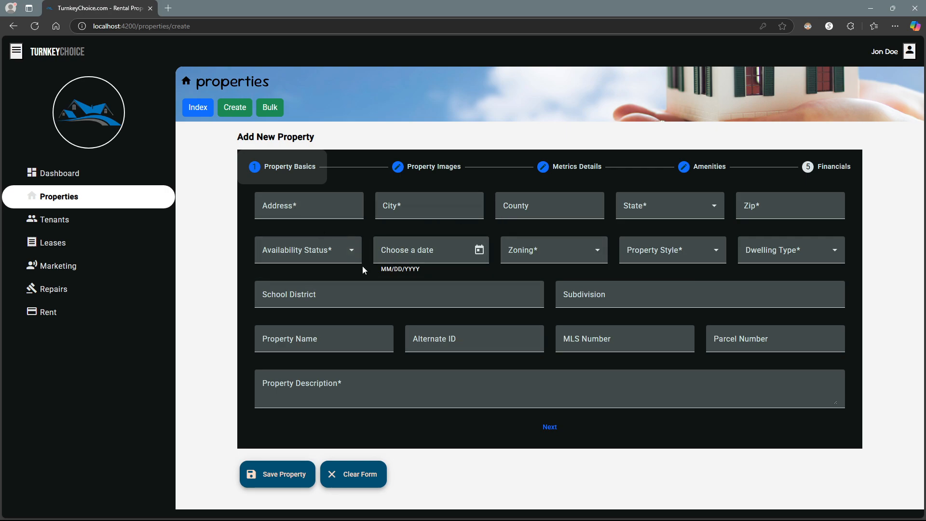
- Enter address 123 Street Ln, city Detroit and county Wayne
left_click(330, 211)
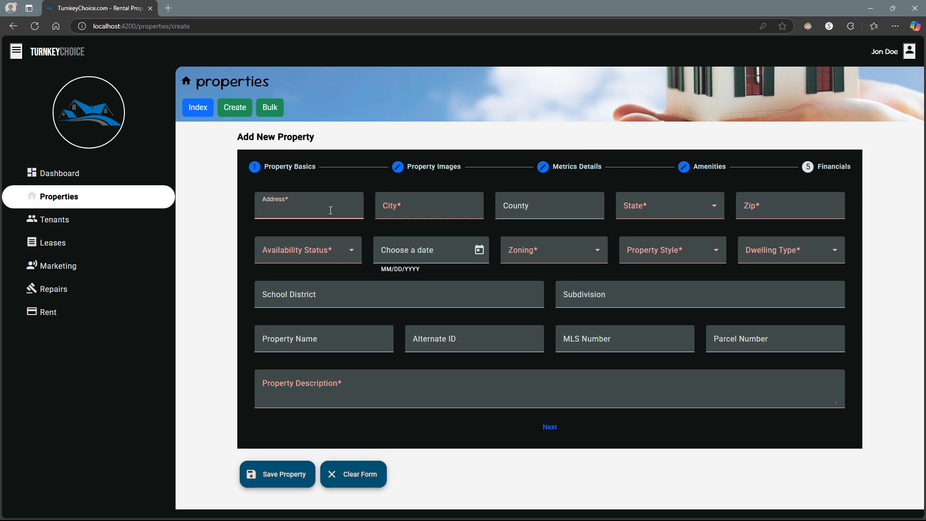
type("123 Street L")
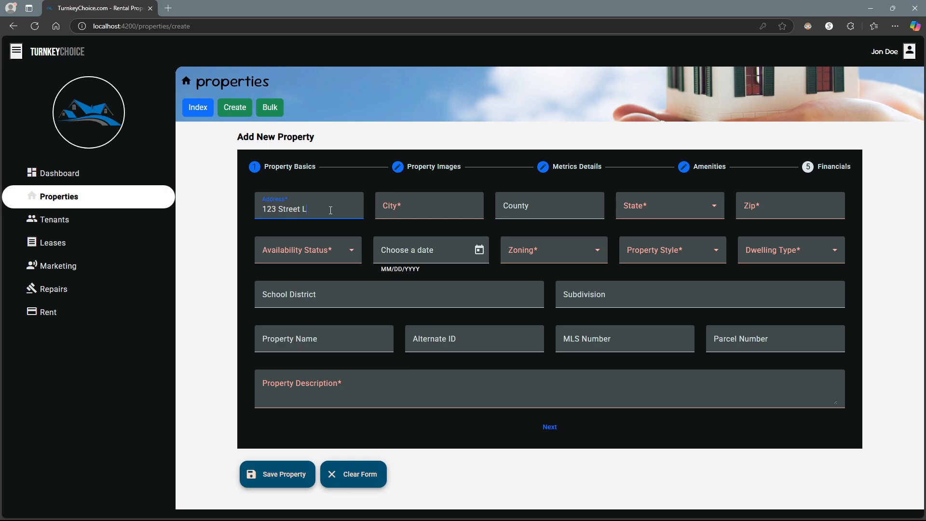
type("n")
key("Tab")
type("Detroit")
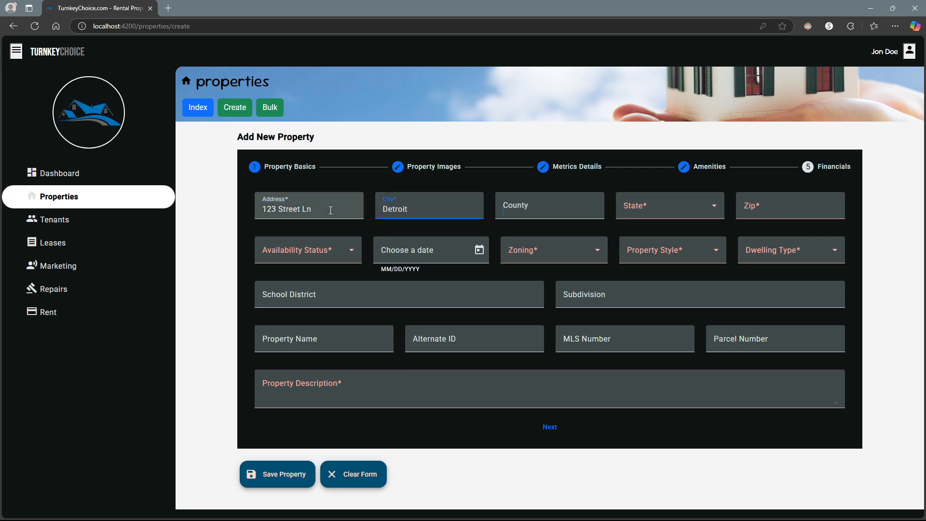
type("Wayne")
- Set the state to Michigan and the zip code to 50000
key("Tab")
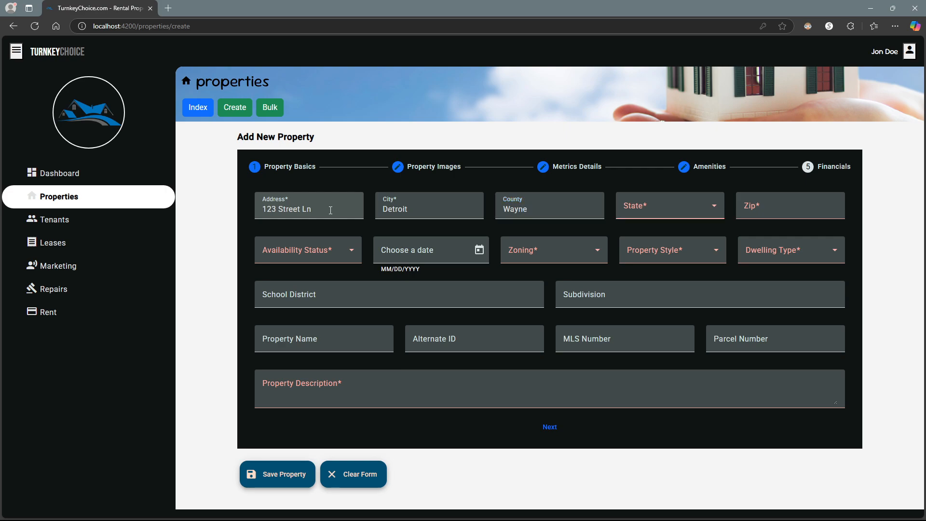
key("m")
key("i")
key("m")
key("m")
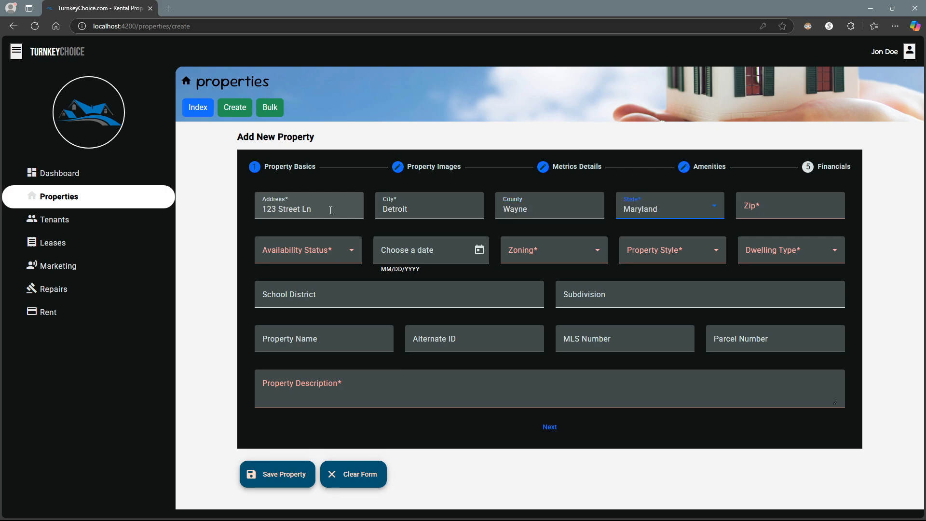
key("i")
key("m")
key("i")
key("Tab")
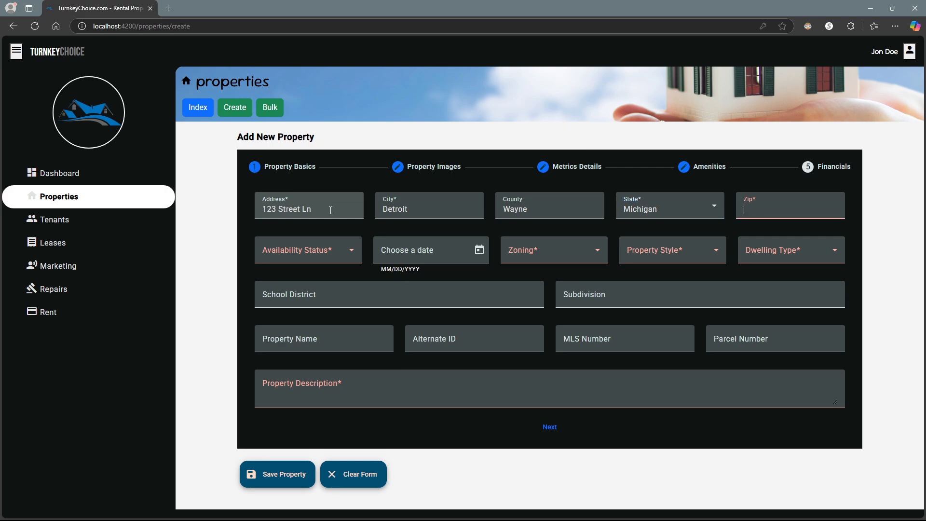
type("50000")
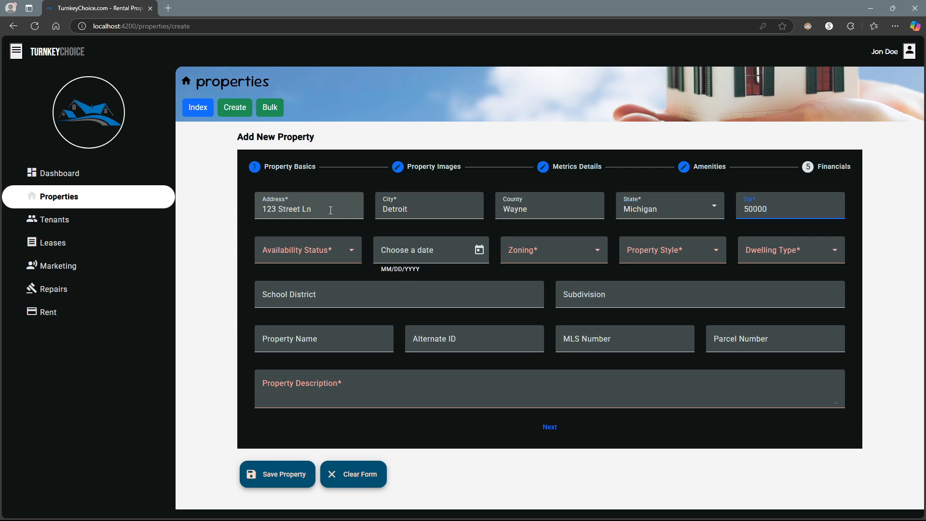
left_click(292, 250)
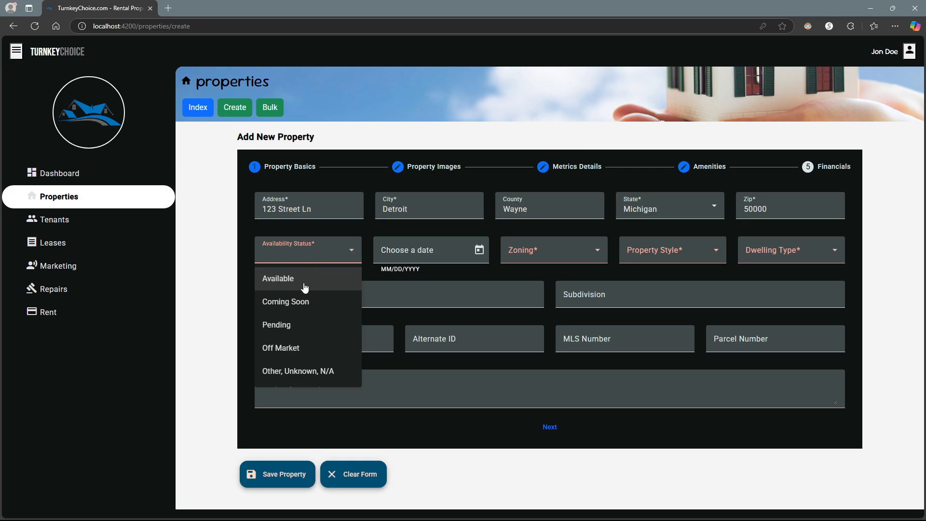
- Mark it Coming Soon for 2/28/2025, Residential zoning, Ranch style, Single-Family Home
left_click(304, 302)
left_click(480, 251)
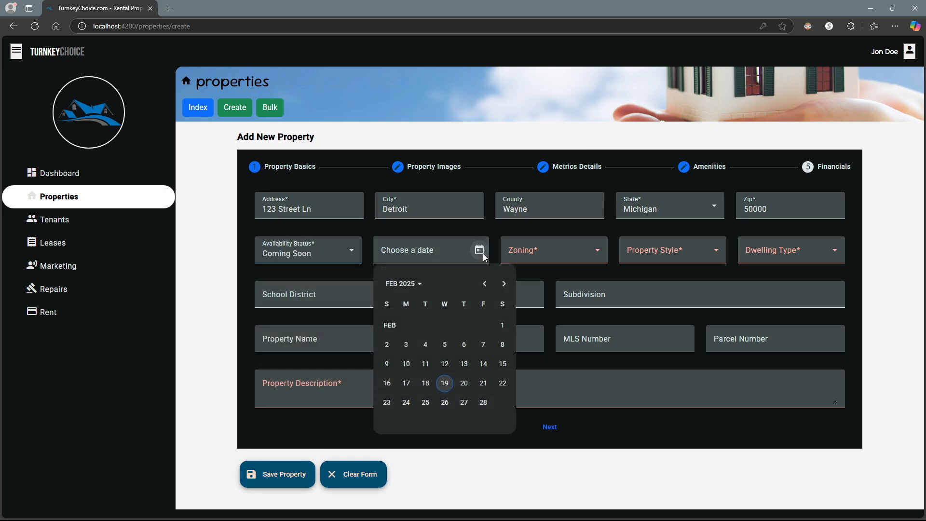
left_click(483, 402)
left_click(562, 255)
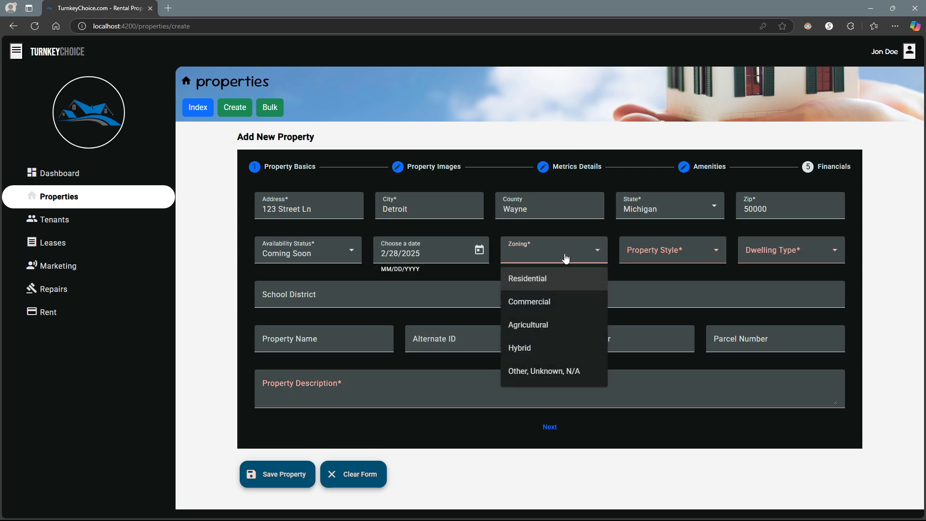
left_click(537, 289)
left_click(647, 259)
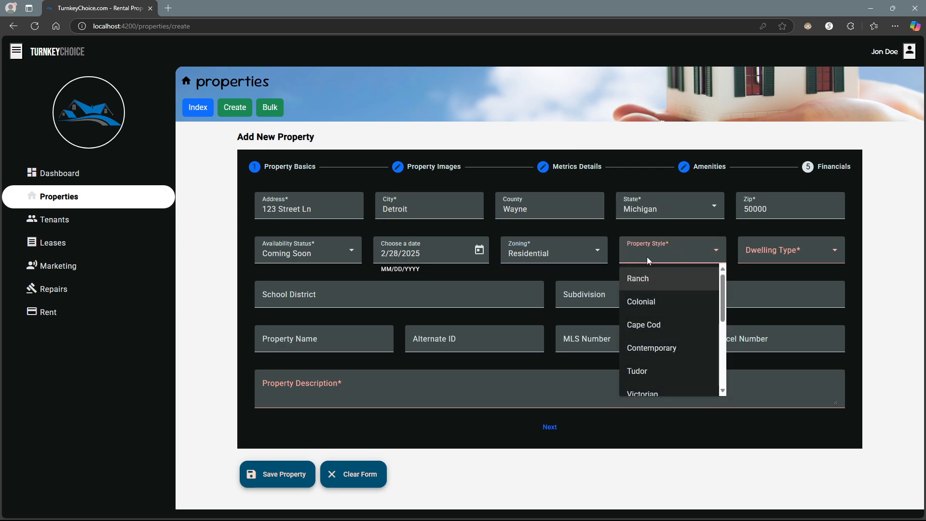
left_click(639, 281)
left_click(806, 252)
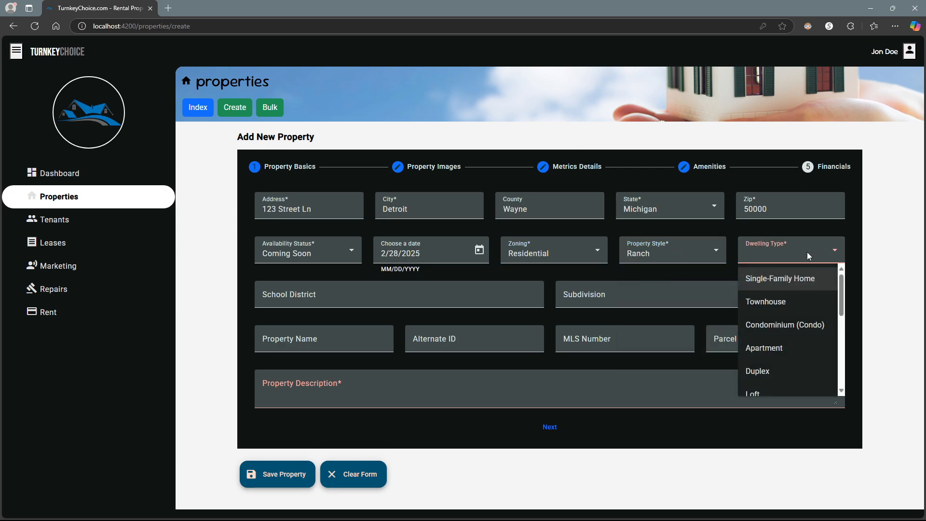
left_click(780, 279)
- Enter school district 'Wayne County Schools' and subdivision 'N/A'
left_click(362, 293)
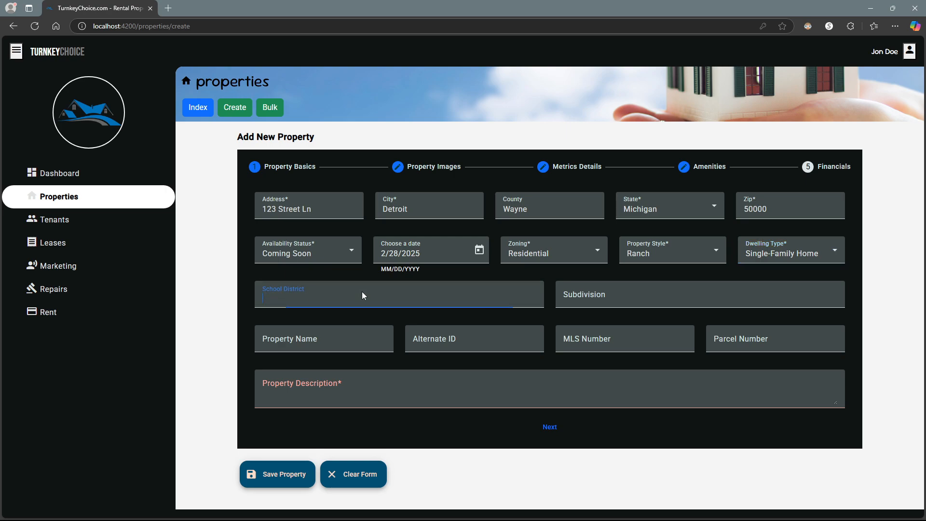
type("Wayne County Schools")
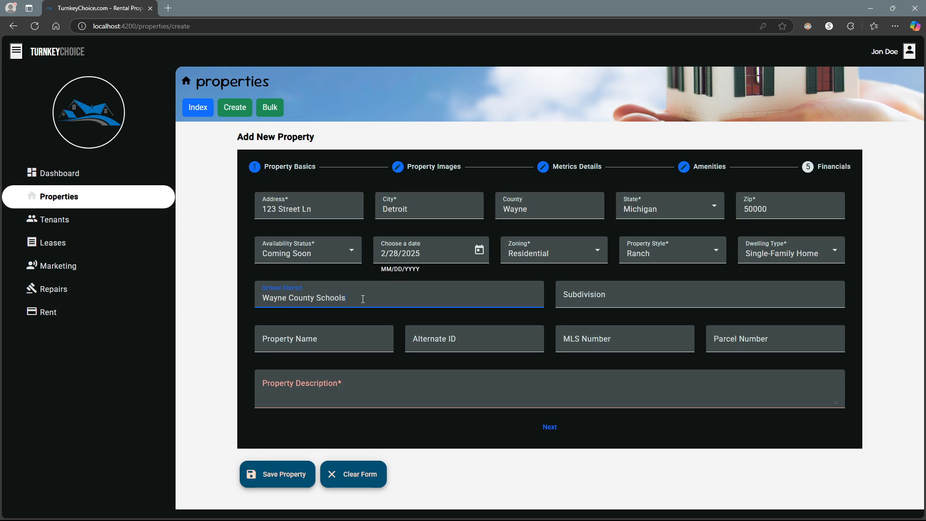
key("Tab")
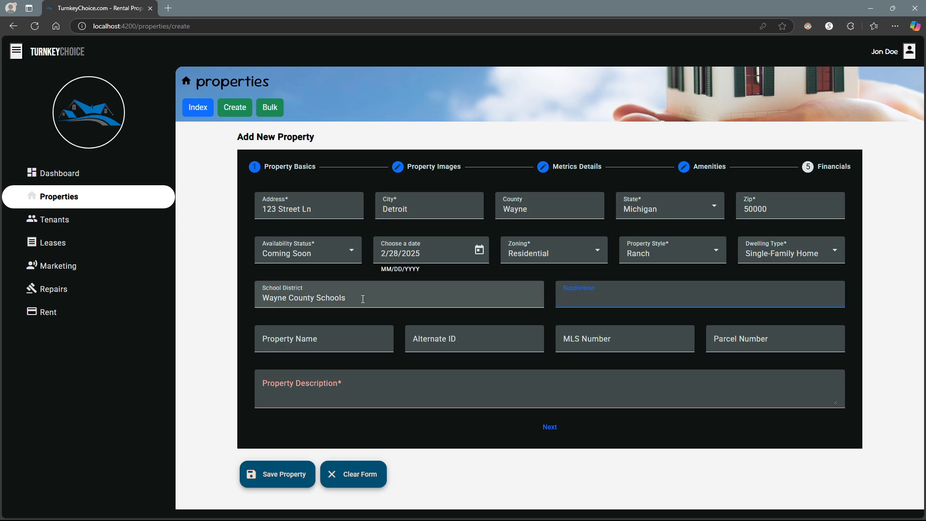
type("N/A")
key("BackSpace")
key("BackSpace")
key("BackSpace")
type("N/A")
left_click(337, 396)
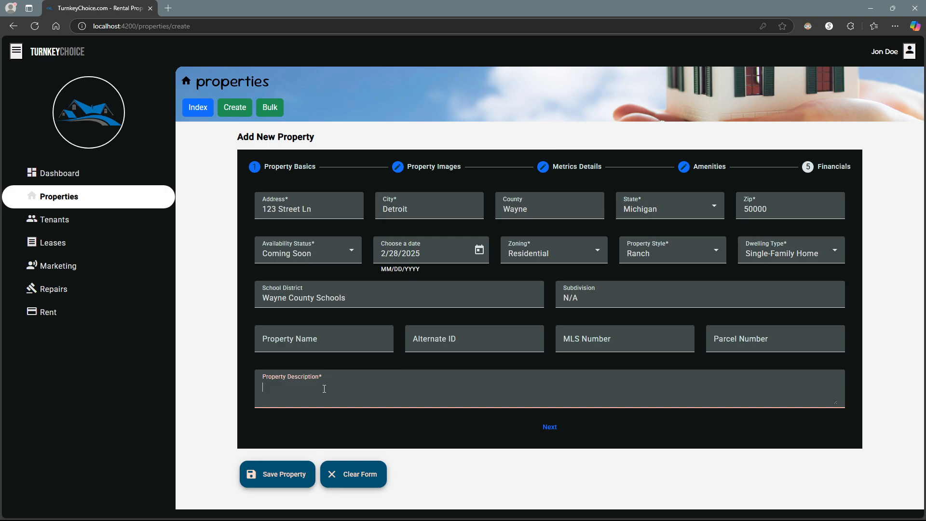
- Type a description beginning 'Single-family residential ranch 3 bedrooms 2 bathrooms beautiful property'
type("Single-family")
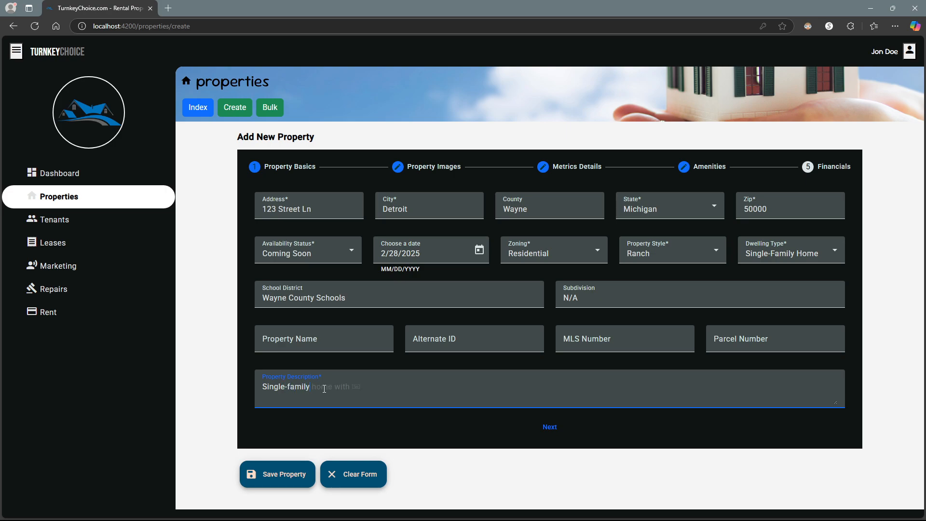
type(" residential ranch 3 bedrooms 2 bathrooms beau")
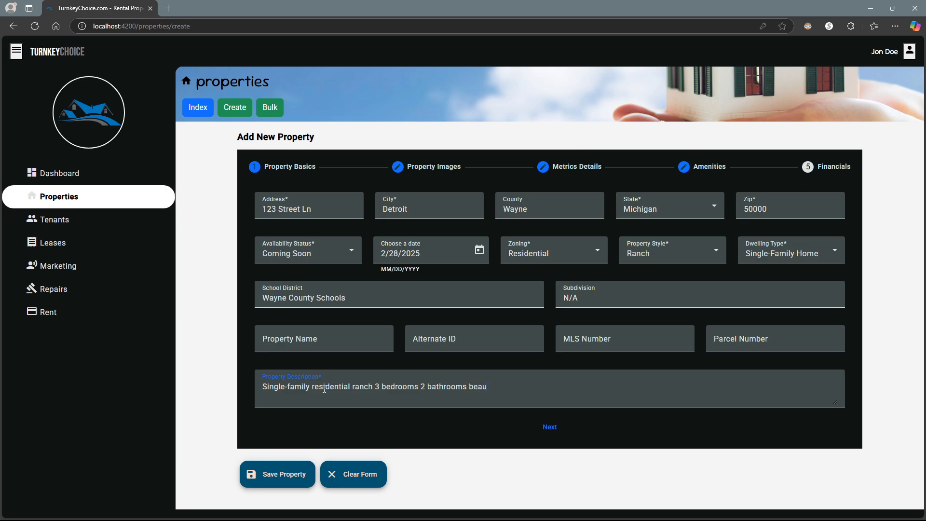
type("tiful property walking dista")
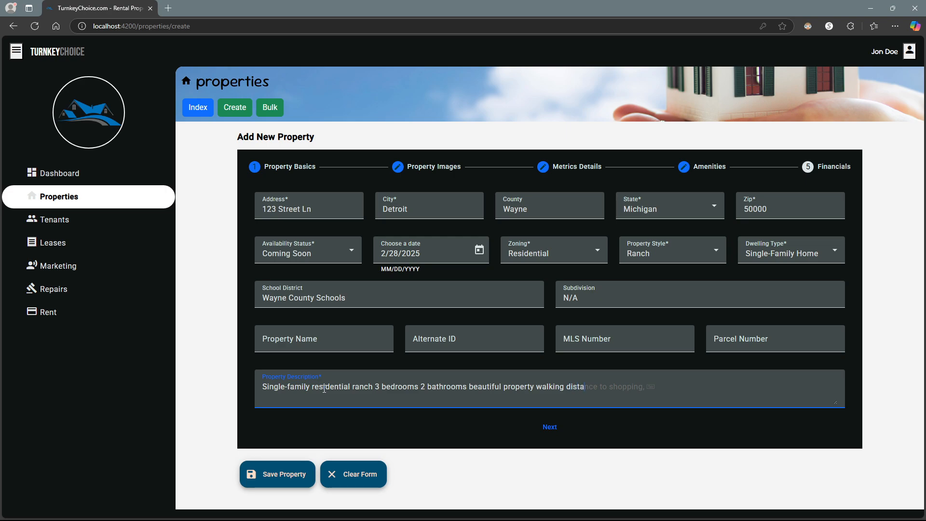
type("nce to shopping and schools")
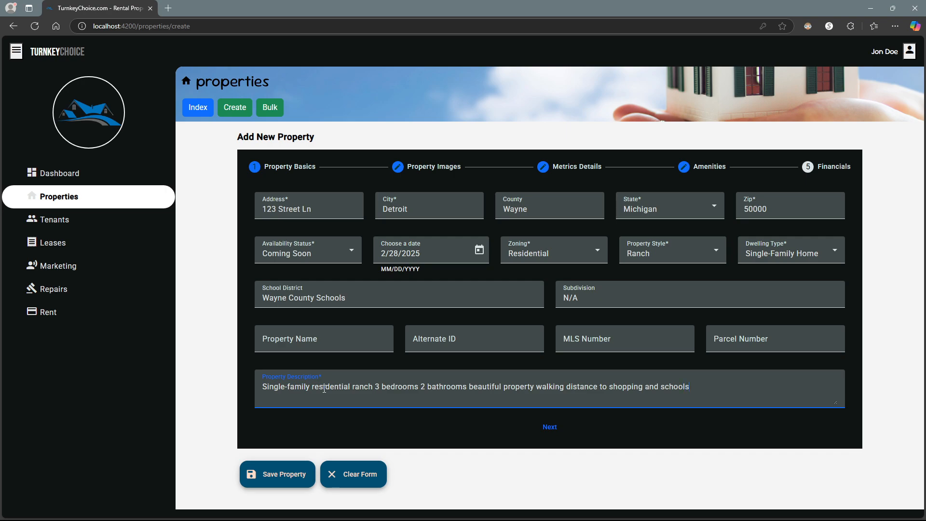
type("!")
- Upload all 20 photos from Documents > turnkeychoice_demo > house_photos > house_1
left_click(549, 428)
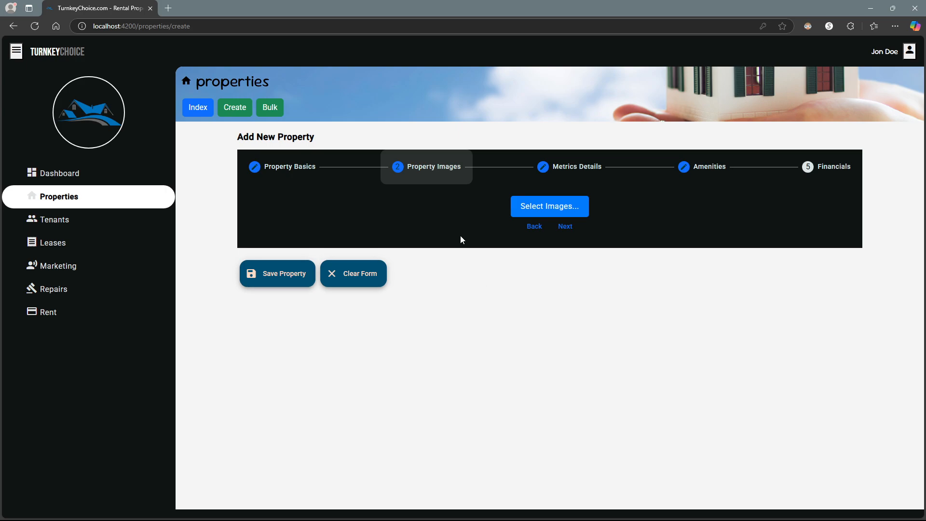
left_click(542, 204)
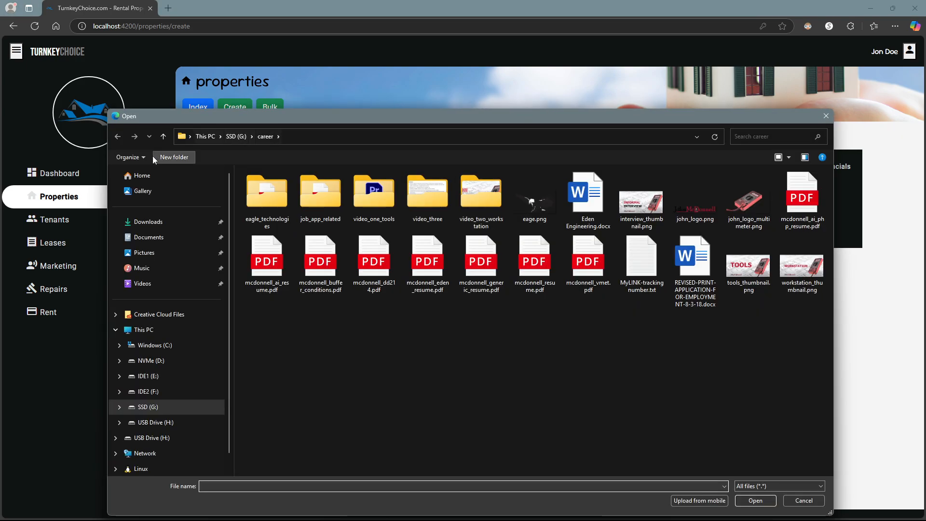
left_click(147, 237)
double_click(303, 281)
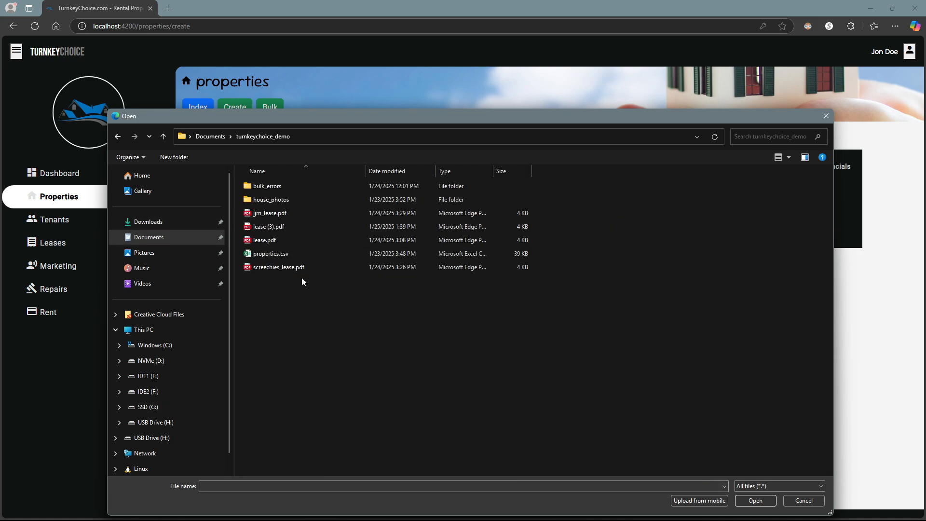
double_click(290, 195)
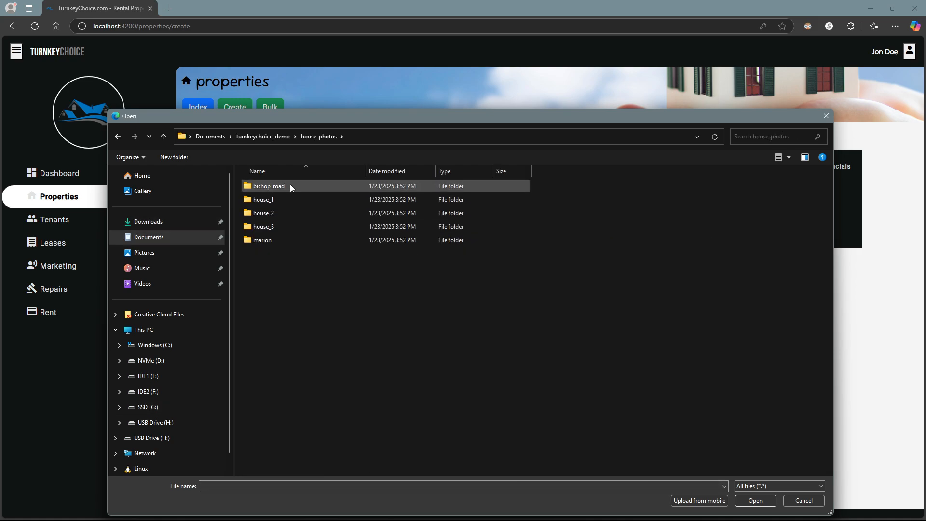
double_click(279, 200)
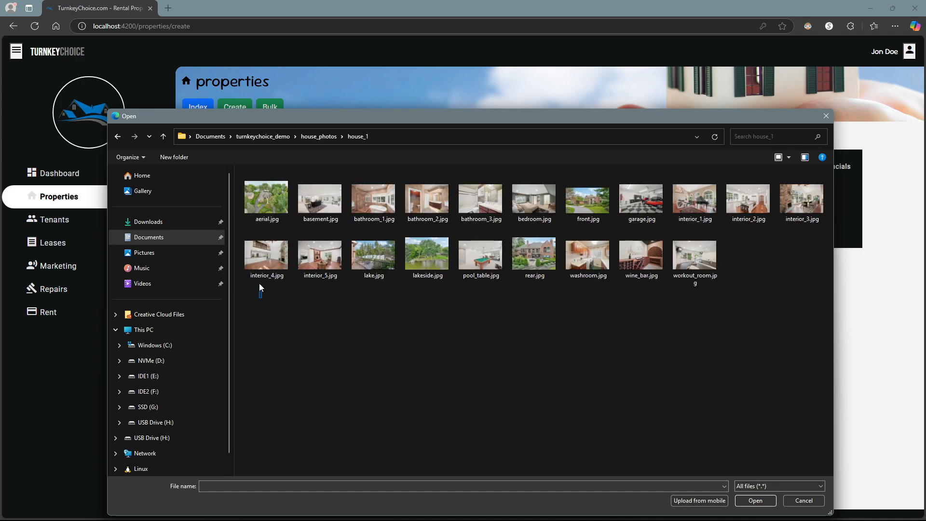
left_click_drag(259, 283, 784, 207)
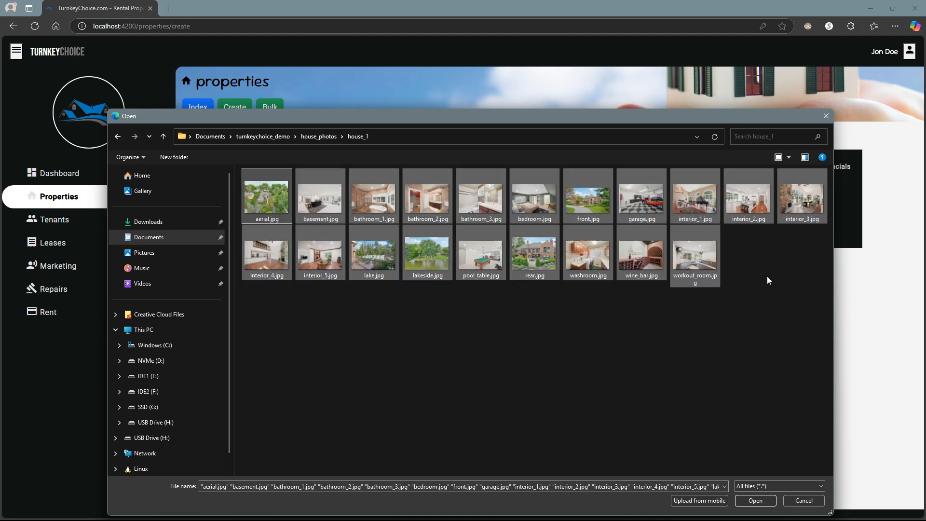
left_click(758, 501)
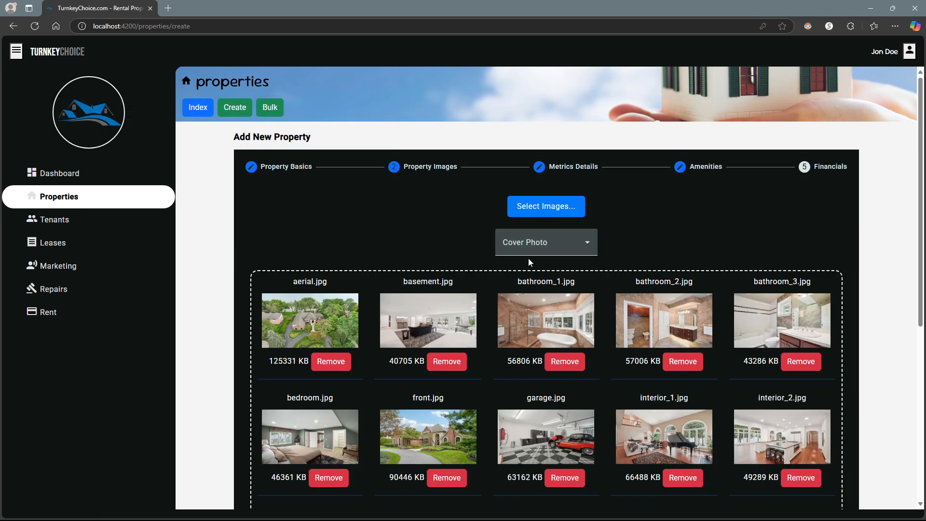
- Choose aerial.jpg as the cover photo and advance to Metrics Details
left_click(571, 244)
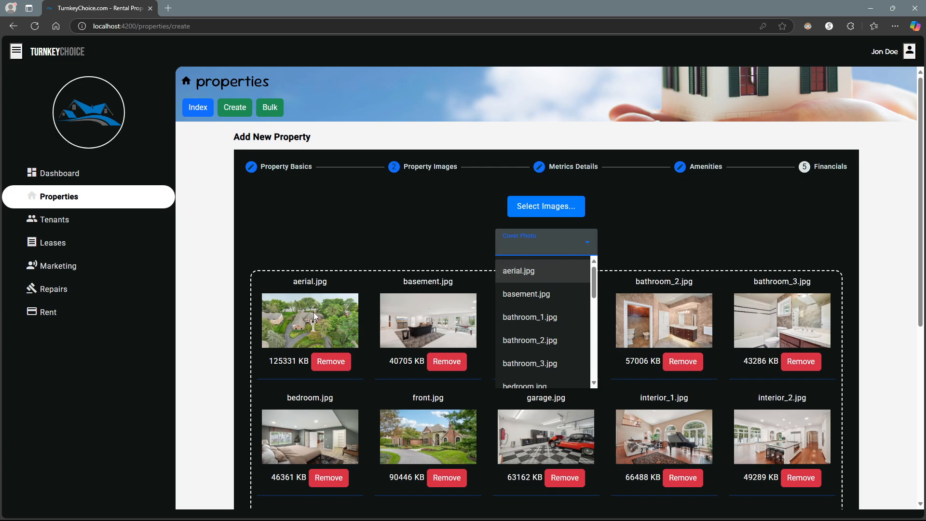
left_click(529, 271)
scroll(429, 235, "down", 3)
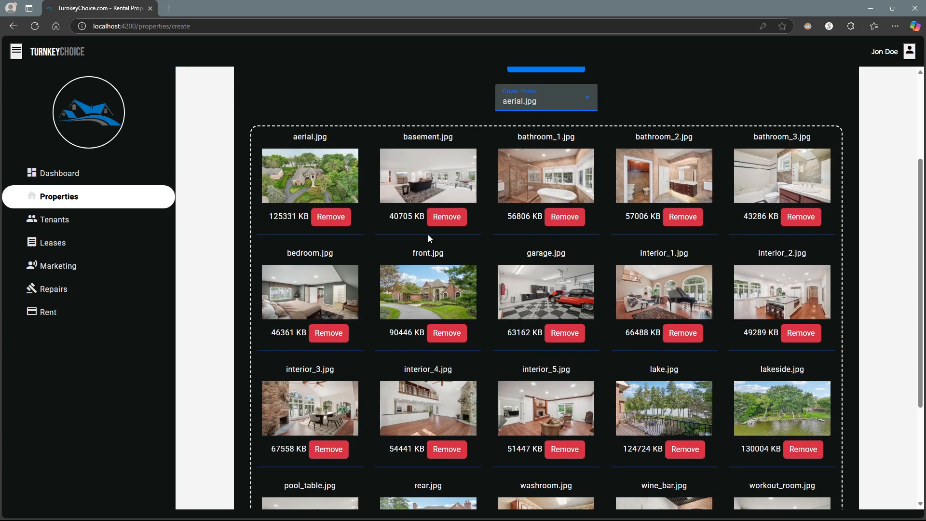
scroll(429, 236, "down", 5)
scroll(441, 252, "up", 8)
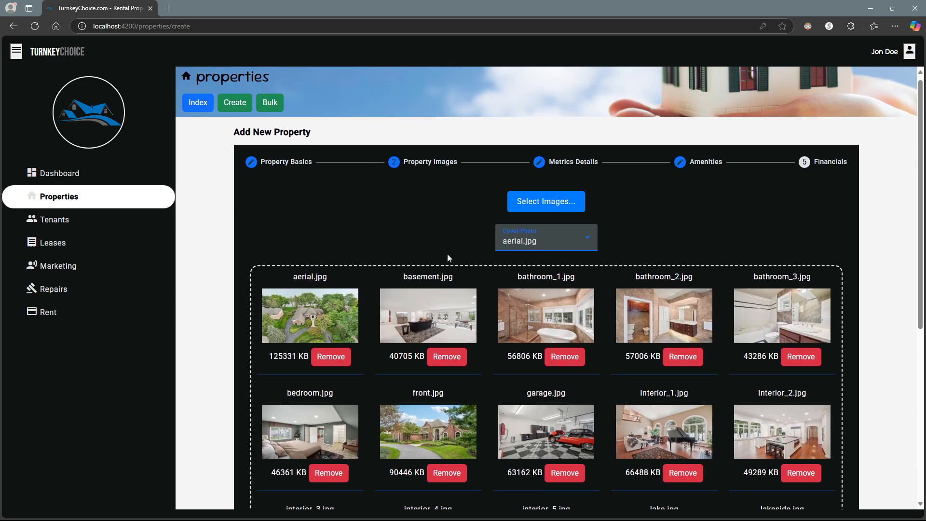
scroll(496, 256, "down", 5)
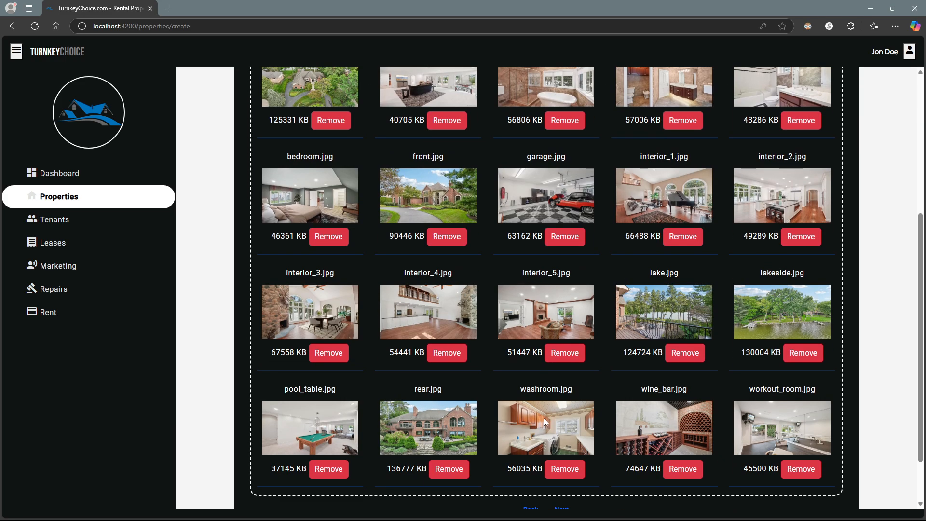
scroll(564, 471, "down", 1)
left_click(560, 465)
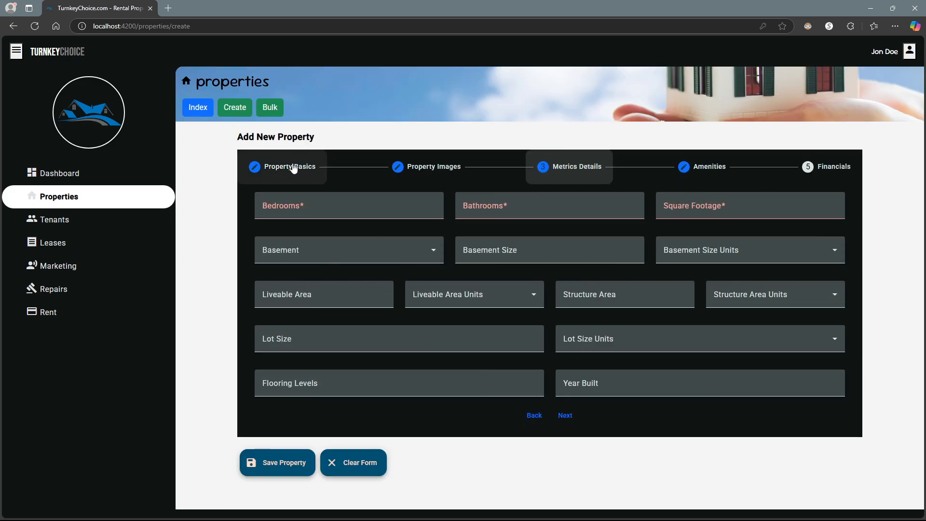
- Enter the bedroom count, 2.5 bathrooms and 2500 square footage
left_click(292, 205)
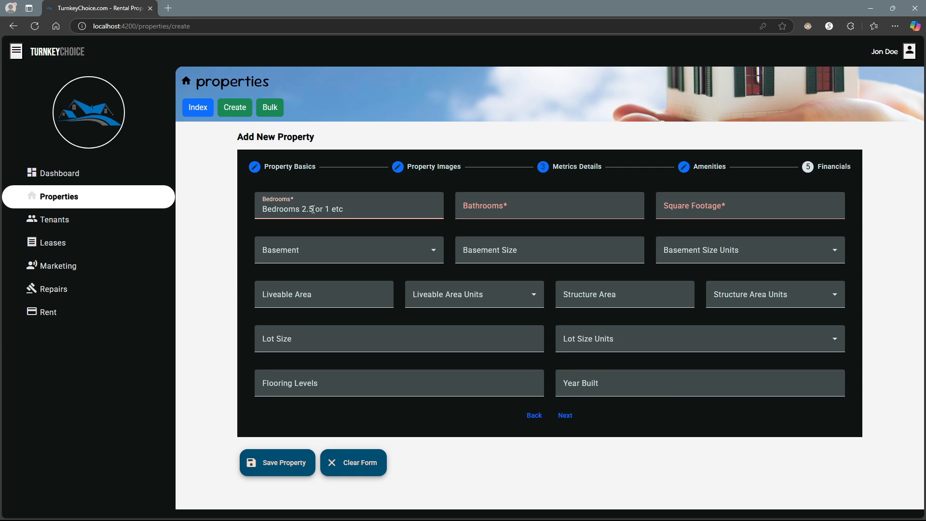
type("3")
key("BackSpace")
type("3.5")
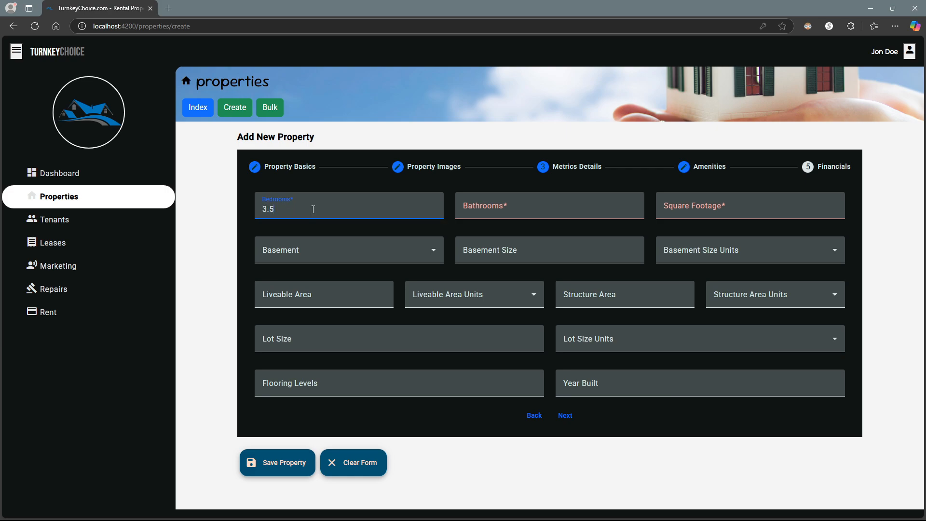
key("Tab")
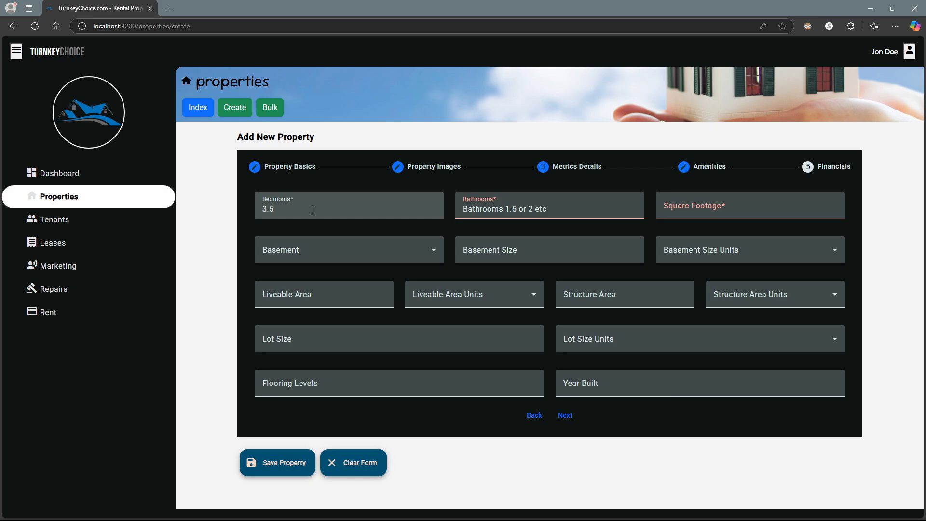
type("2.4")
key("BackSpace")
type("5")
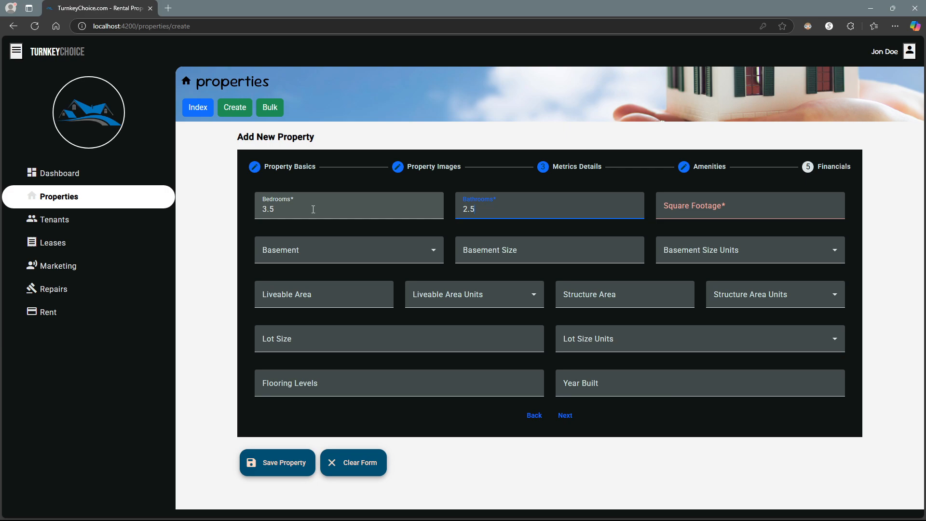
key("Tab")
type("2500")
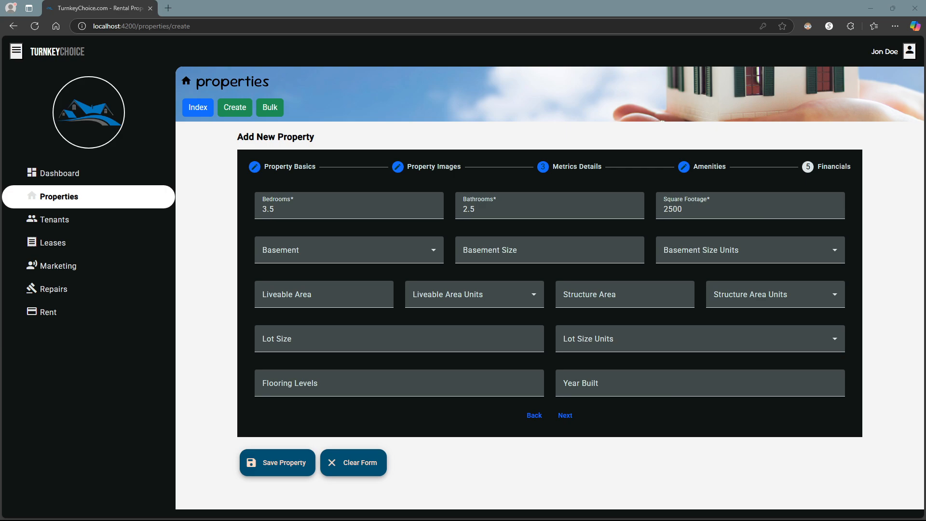
- Set a Finished basement of 1000 square feet
left_click(316, 251)
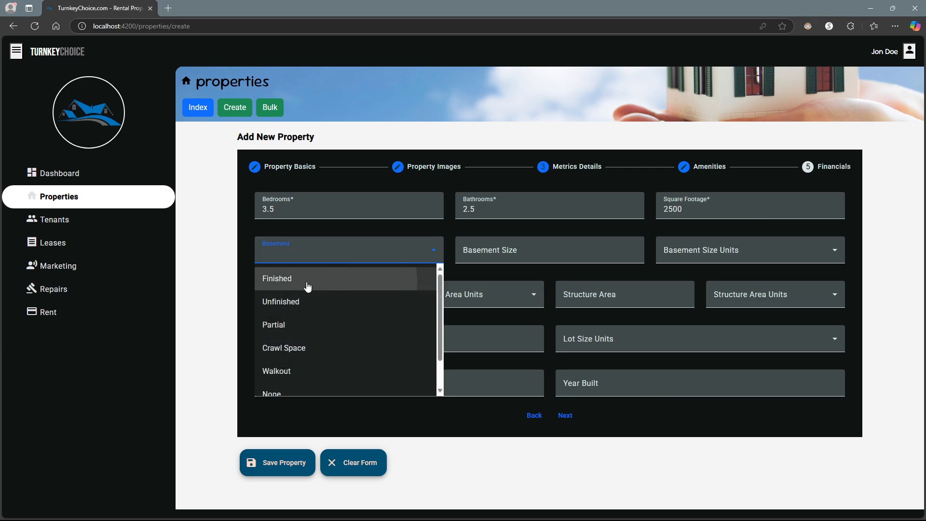
left_click(307, 279)
left_click(504, 253)
type("1")
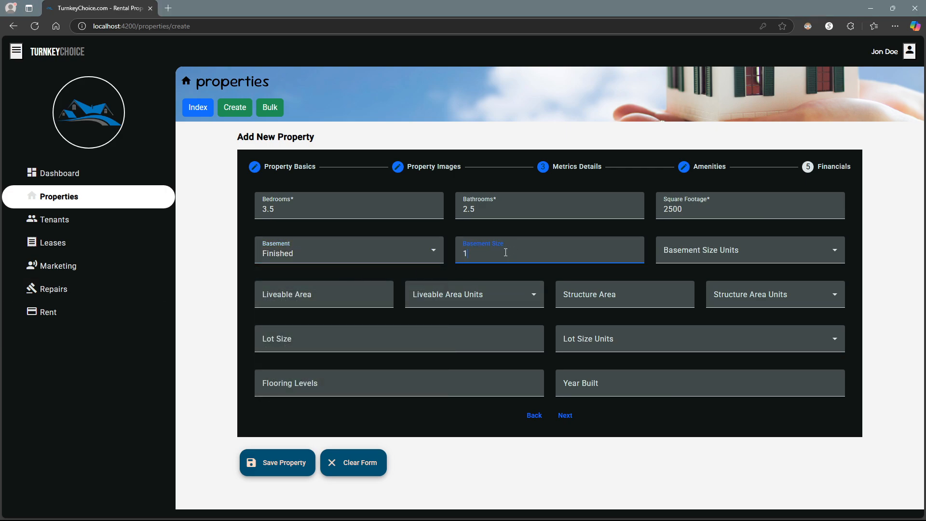
type("000")
left_click(676, 247)
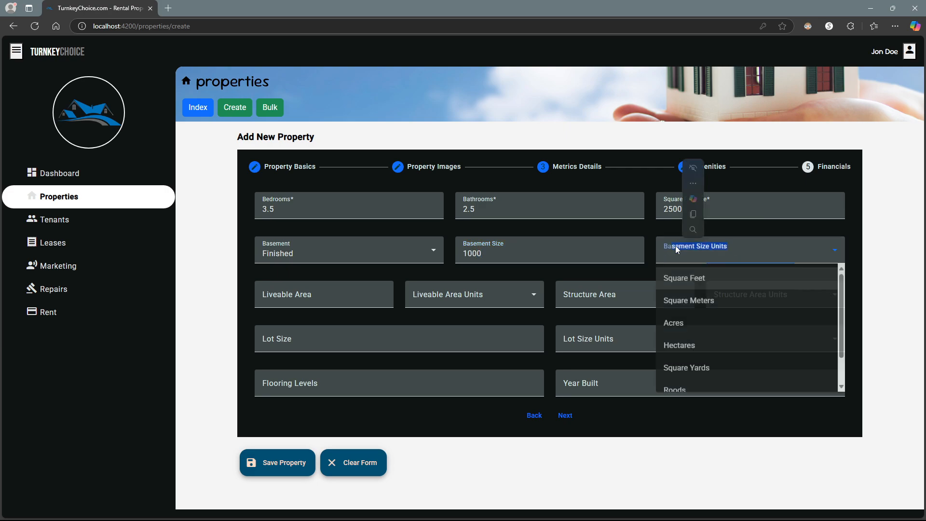
left_click(675, 287)
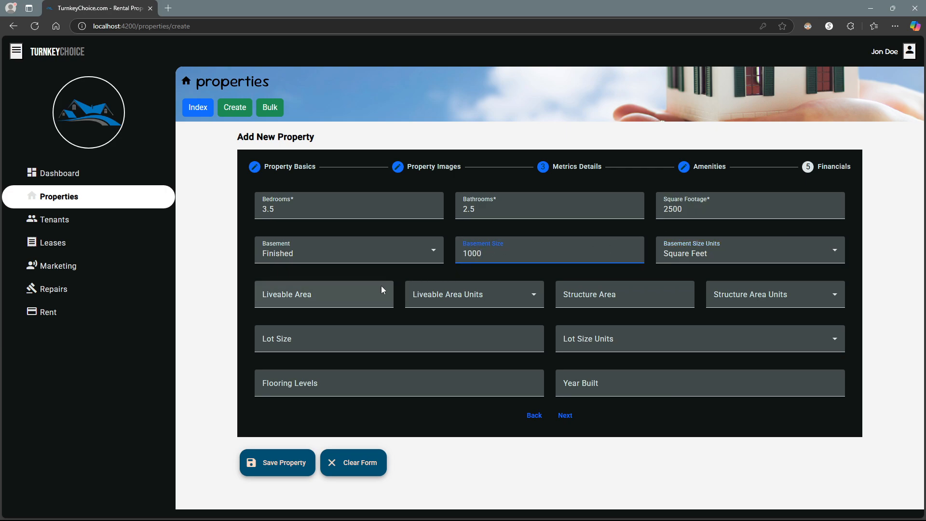
- Set the liveable area to 2000 sq ft and the structure area to 2500 sq ft
left_click(349, 292)
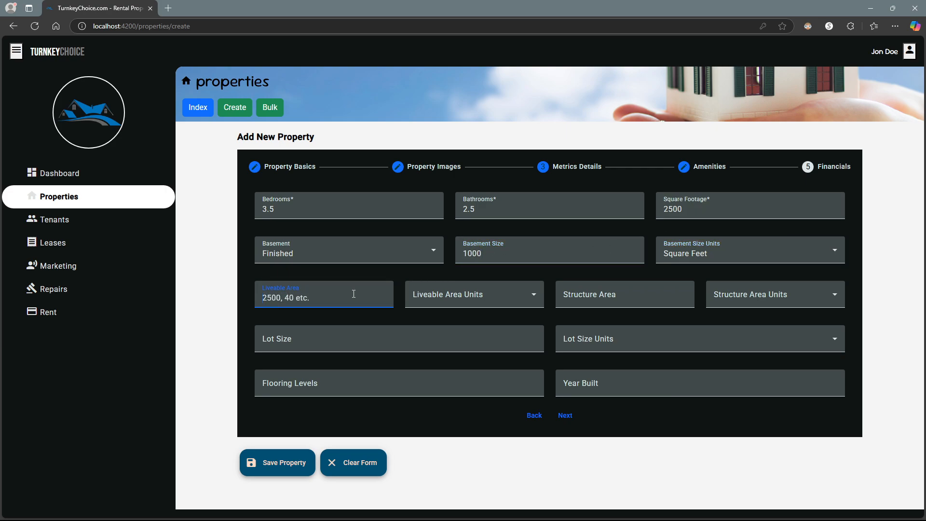
type("2000")
left_click(473, 299)
left_click(443, 324)
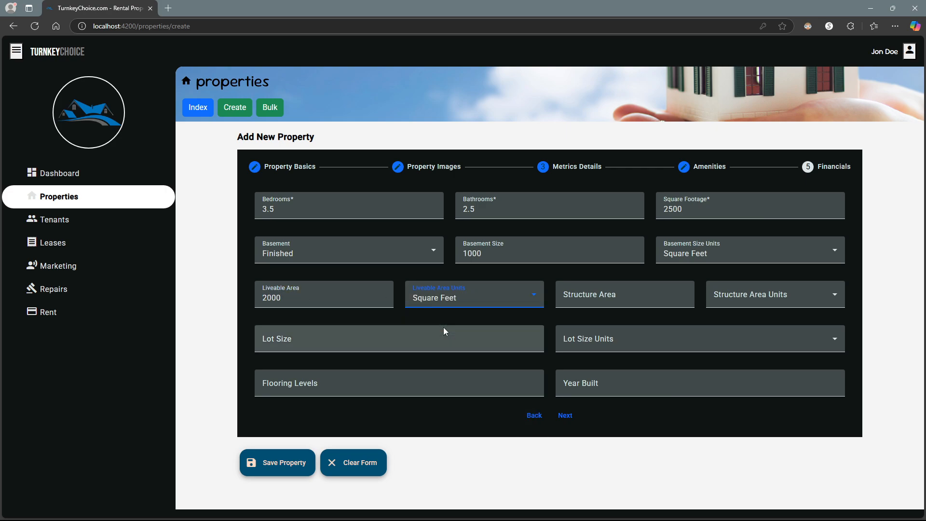
left_click(568, 300)
type("5")
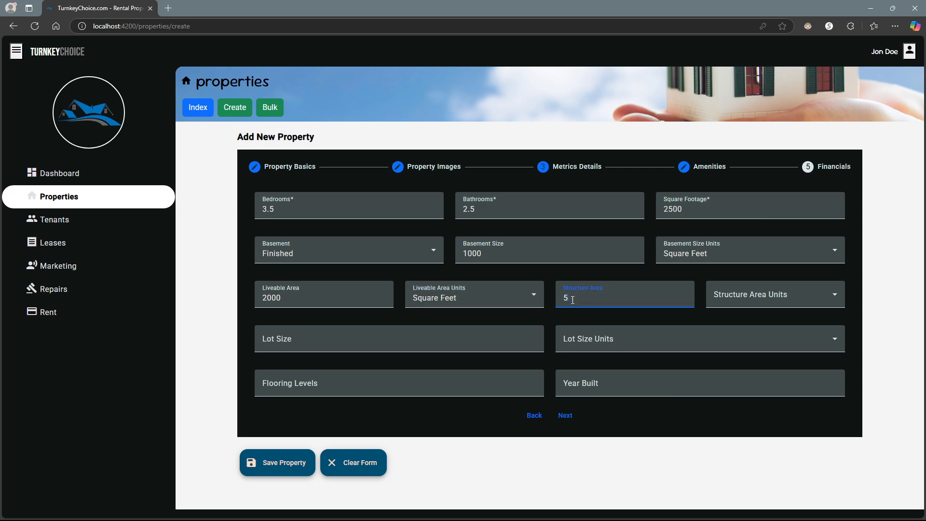
type("0")
key("BackSpace")
key("BackSpace")
type("2500")
left_click(797, 302)
left_click(753, 322)
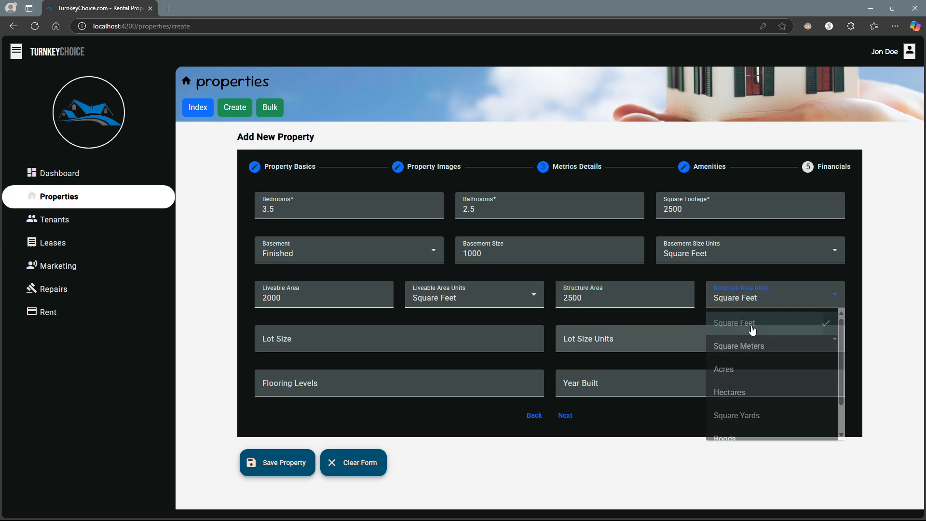
- Set a 50-acre lot, 2 flooring levels and year built 1965, then continue to Amenities
left_click(395, 334)
type("50")
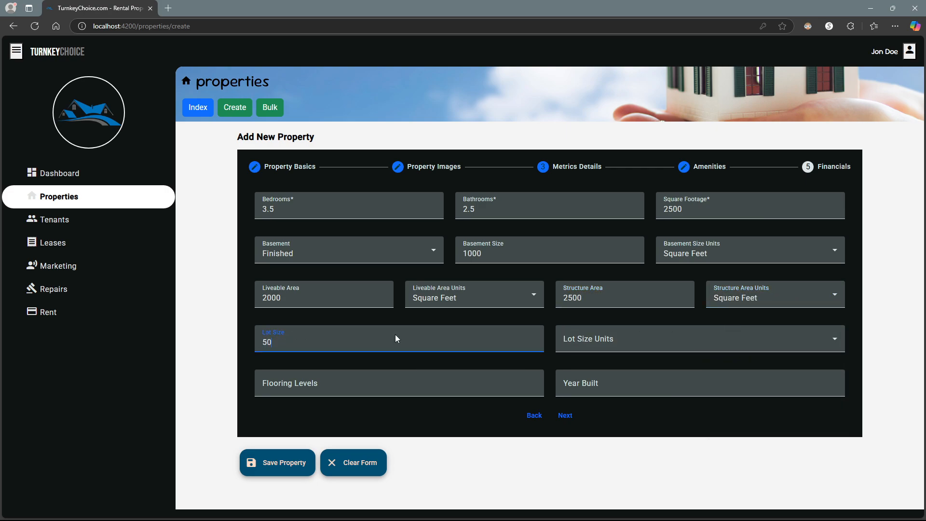
left_click(612, 336)
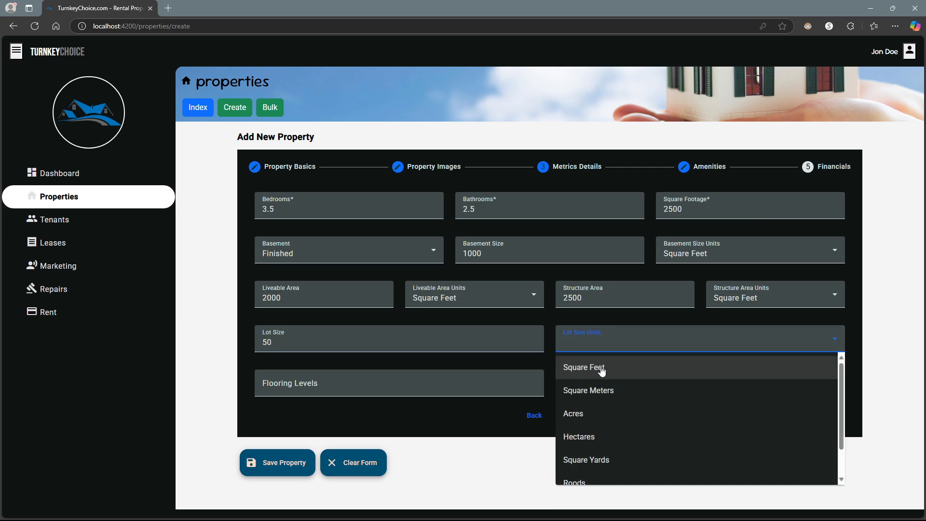
left_click(600, 413)
left_click(375, 377)
type("2")
left_click(601, 388)
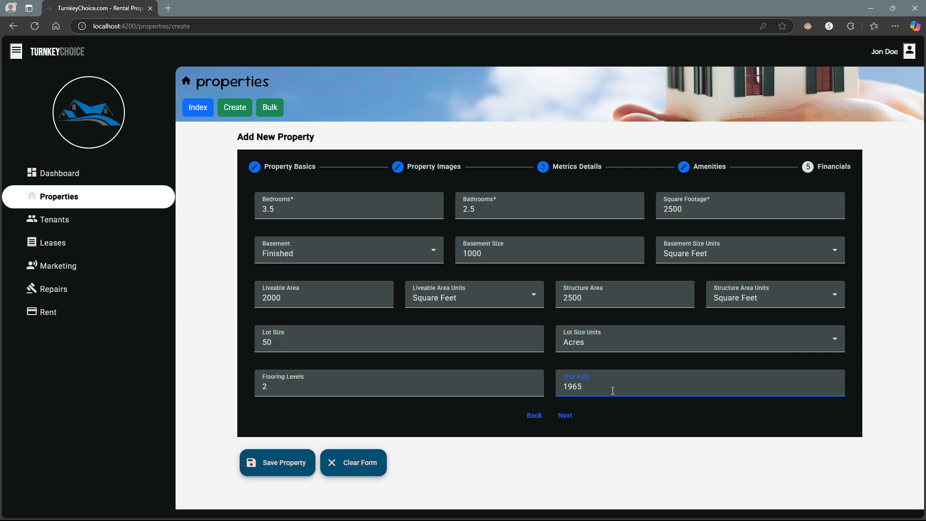
type("1965")
left_click(565, 415)
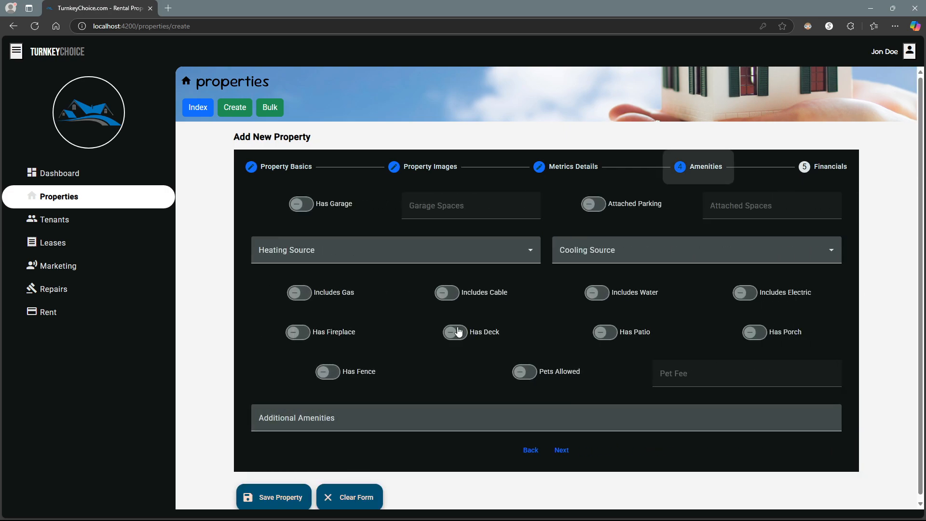
- Record a 2-space garage, Natural Gas heating and Electric cooling
left_click(301, 203)
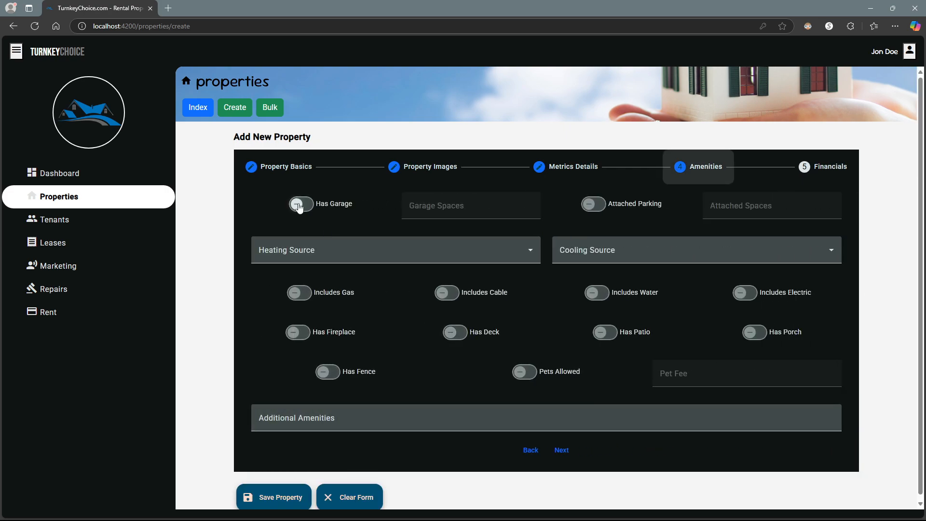
left_click(427, 204)
type("2")
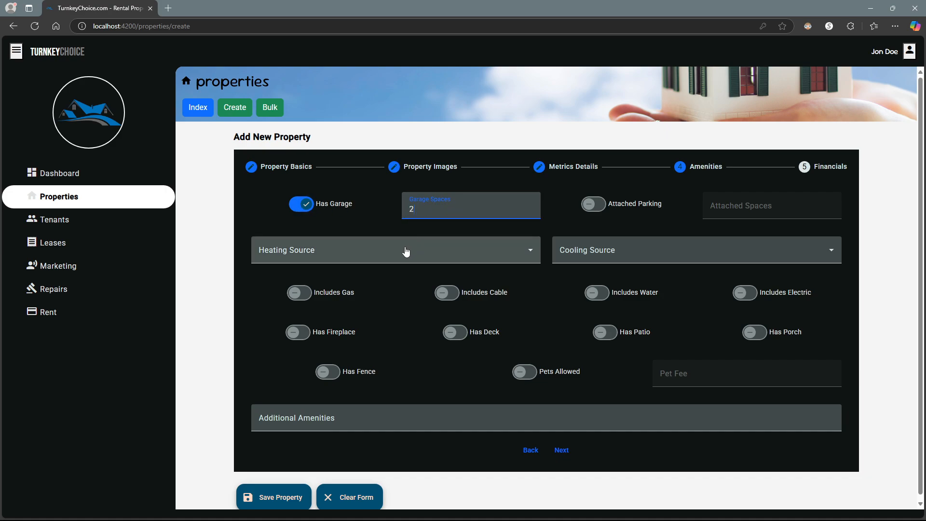
left_click(405, 251)
left_click(394, 278)
left_click(641, 256)
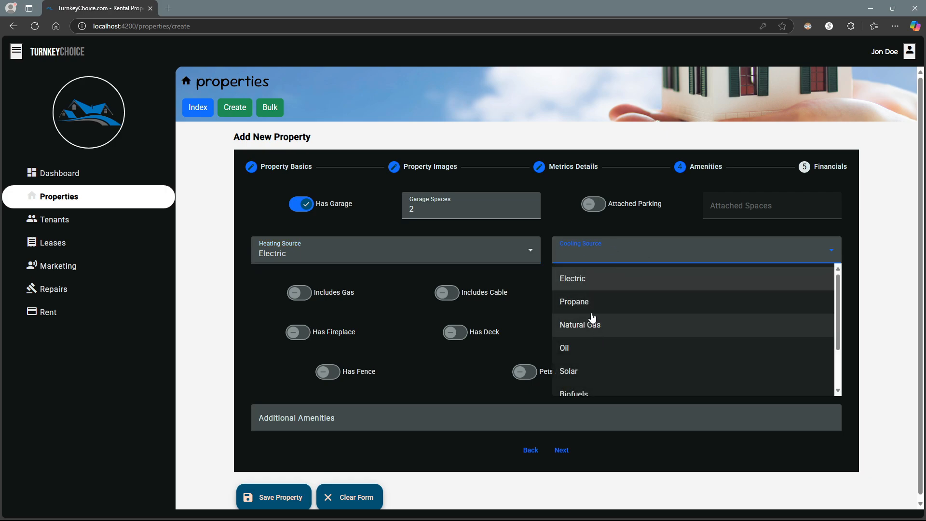
left_click(582, 280)
left_click(367, 253)
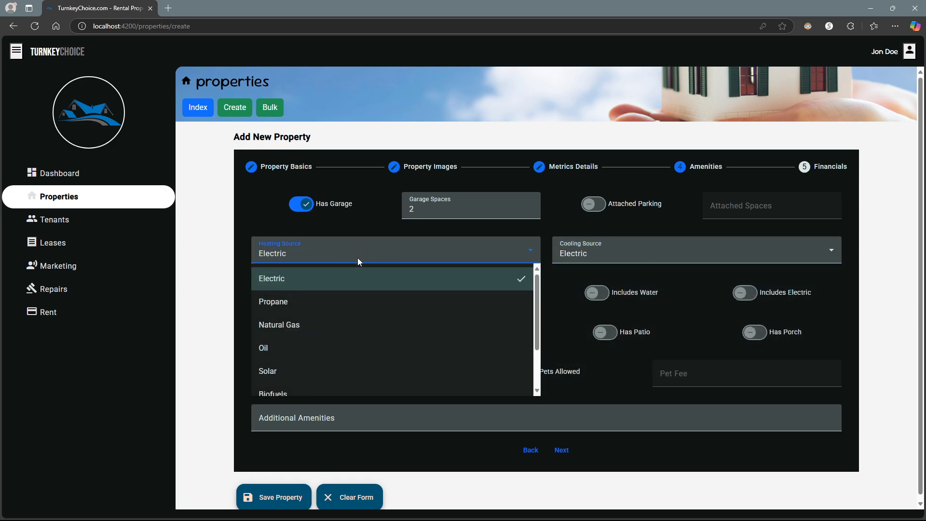
left_click(337, 328)
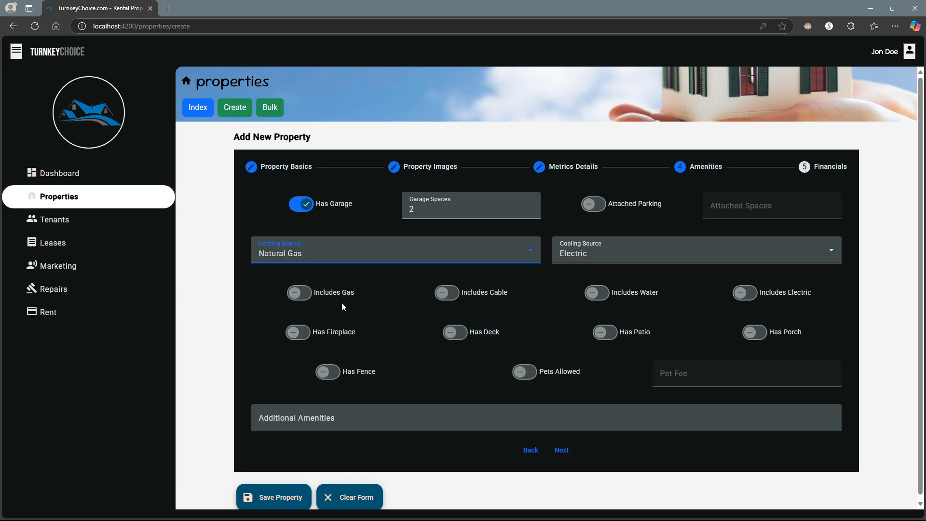
- Mark gas, cable, water and electric as included utilities
left_click(296, 293)
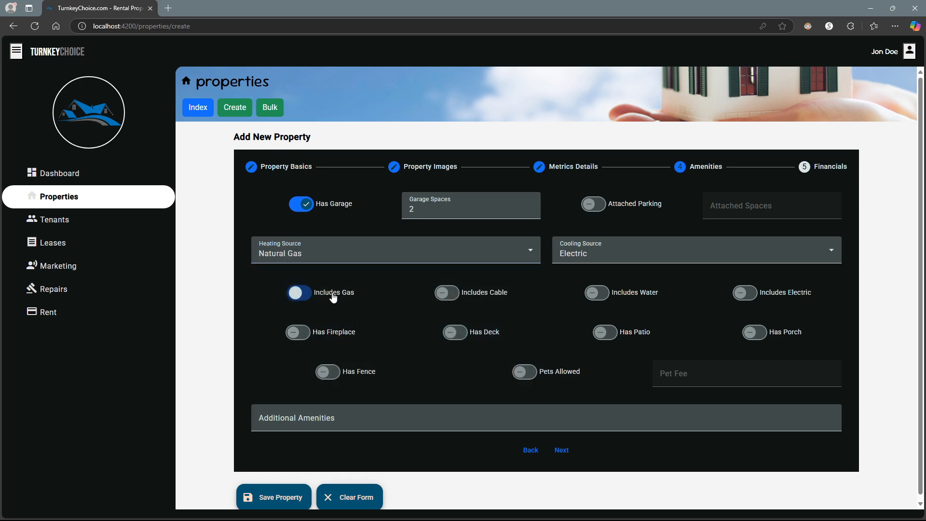
left_click(465, 299)
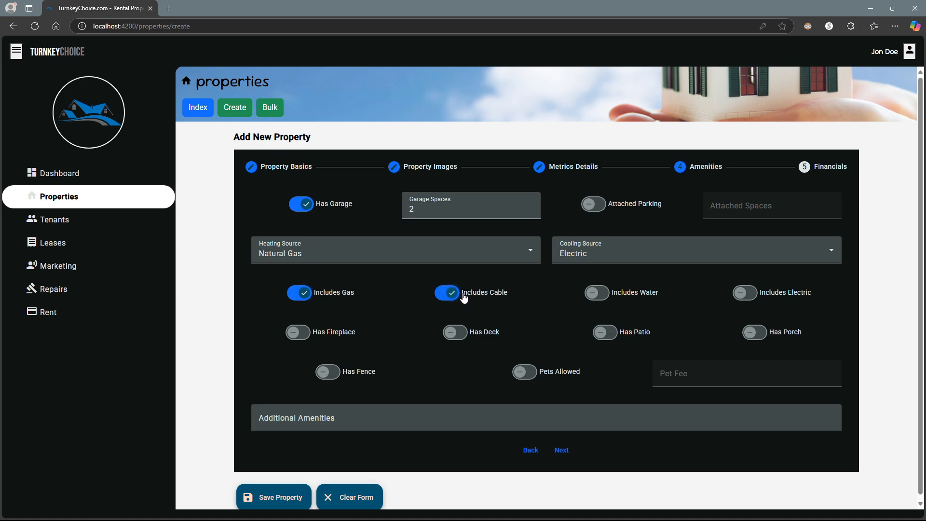
left_click(624, 300)
left_click(744, 296)
- Add jacuzzi, pool, sauna and steam room as additional amenities
left_click(305, 418)
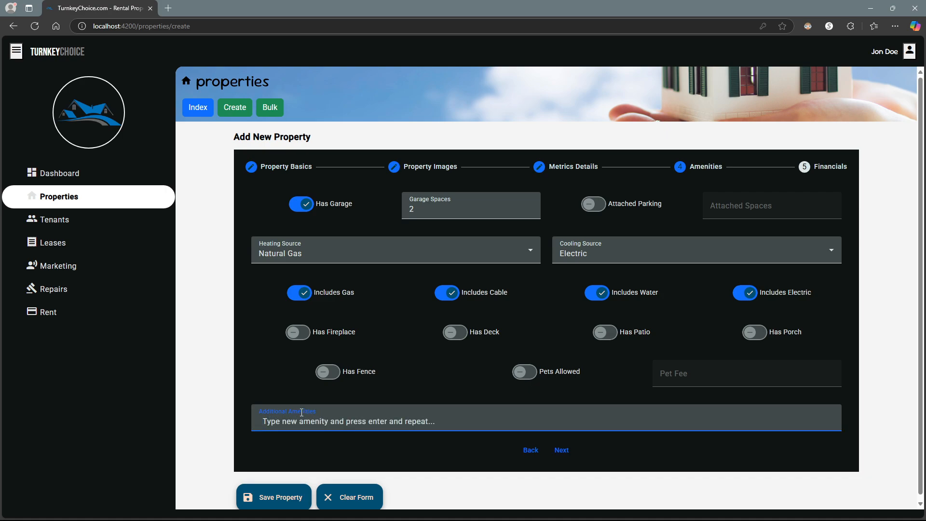
type("j")
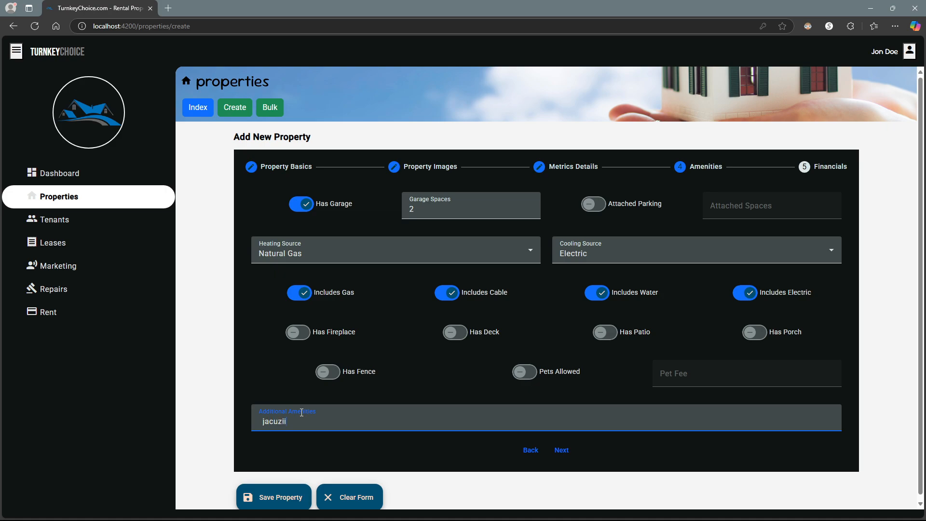
type("acuzz")
key("Tab")
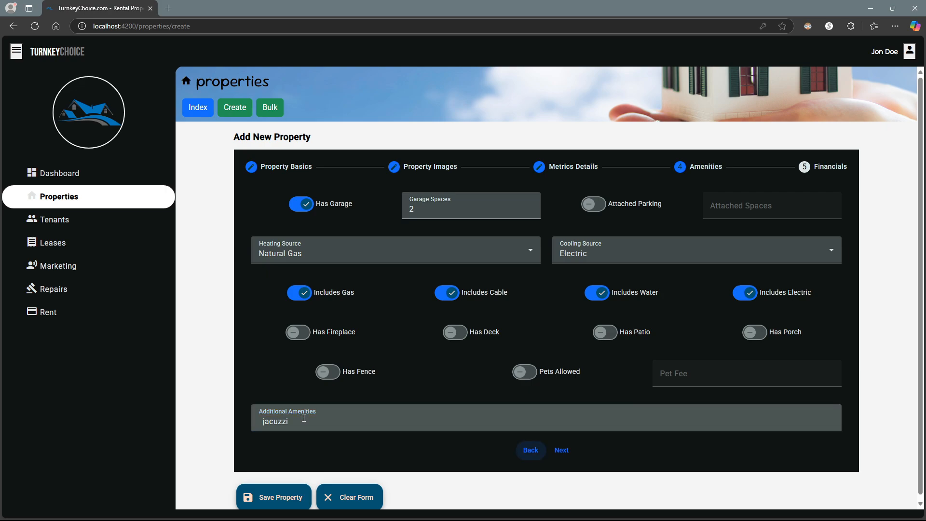
left_click(303, 416)
key("Return")
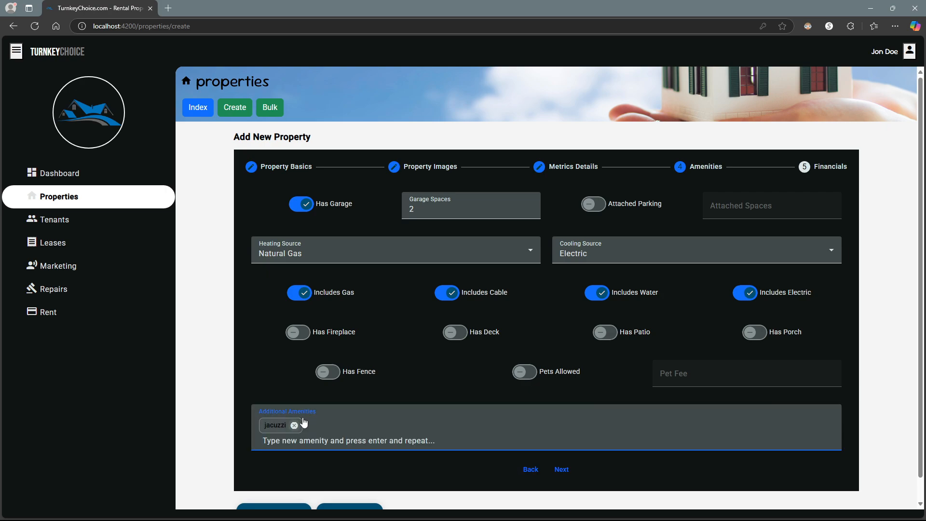
type("pool")
key("Return")
type("sauna")
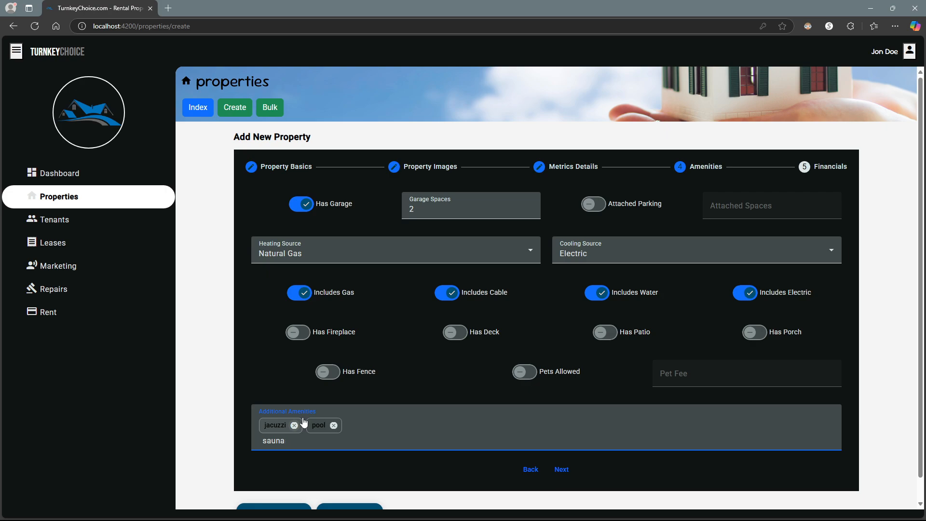
key("Return")
type("steam room")
key("Return")
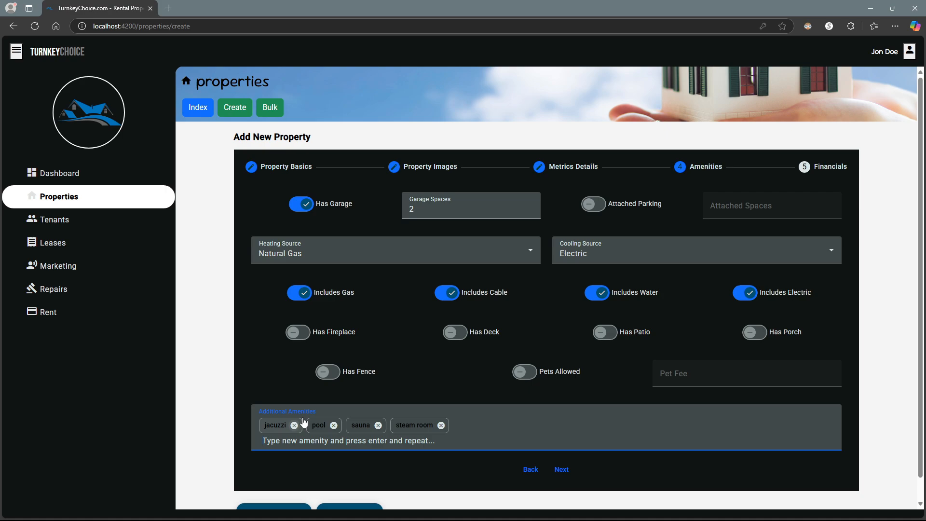
- Go to the Financials step, turning Has Mortgage on briefly and then back off
left_click(564, 469)
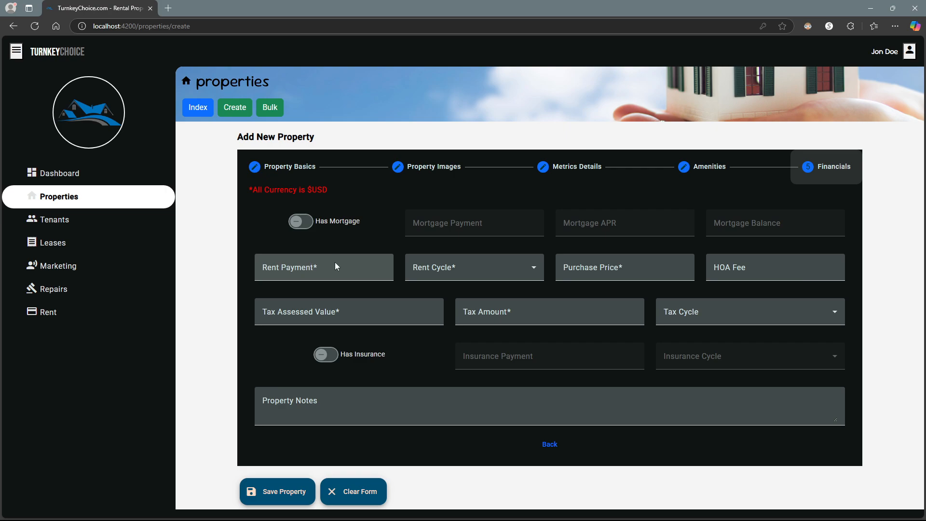
left_click(309, 224)
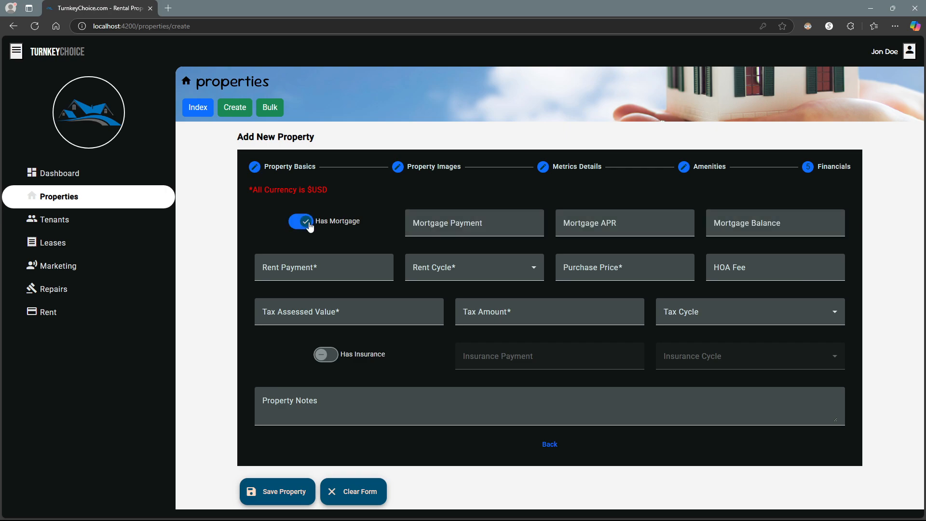
left_click(457, 223)
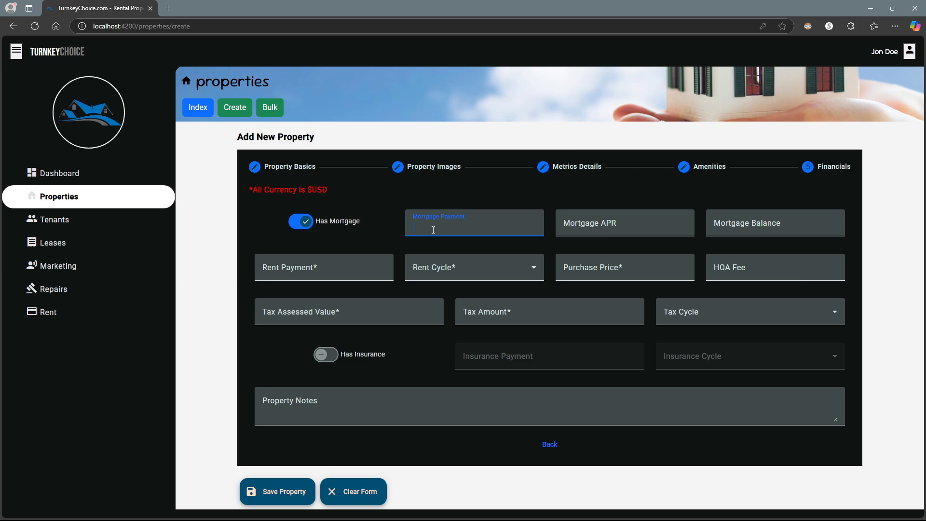
left_click(332, 226)
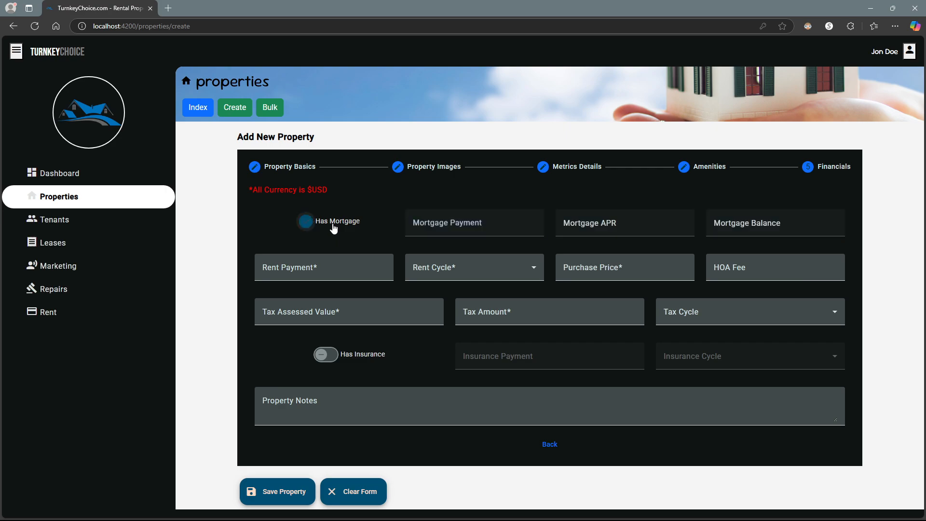
- Set rent to $500 Monthly and the purchase price to $125,000
left_click(345, 269)
type("500")
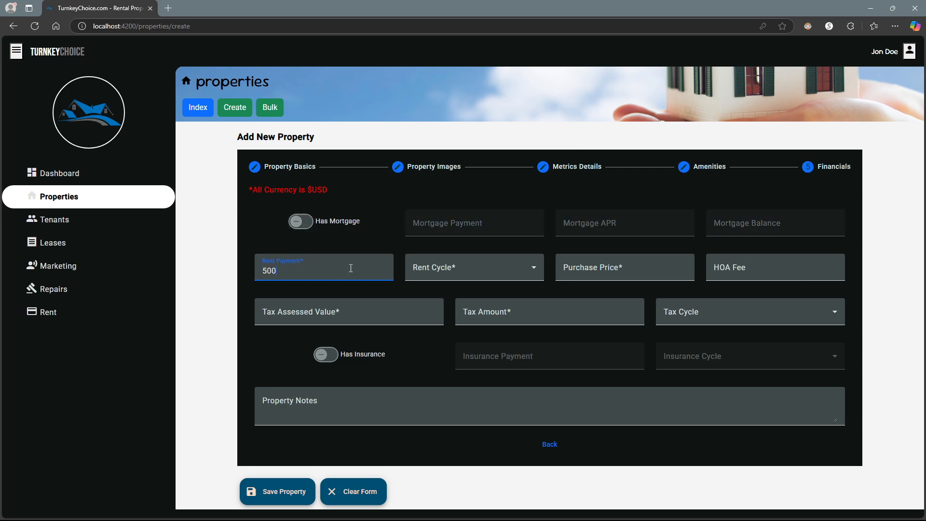
left_click(467, 269)
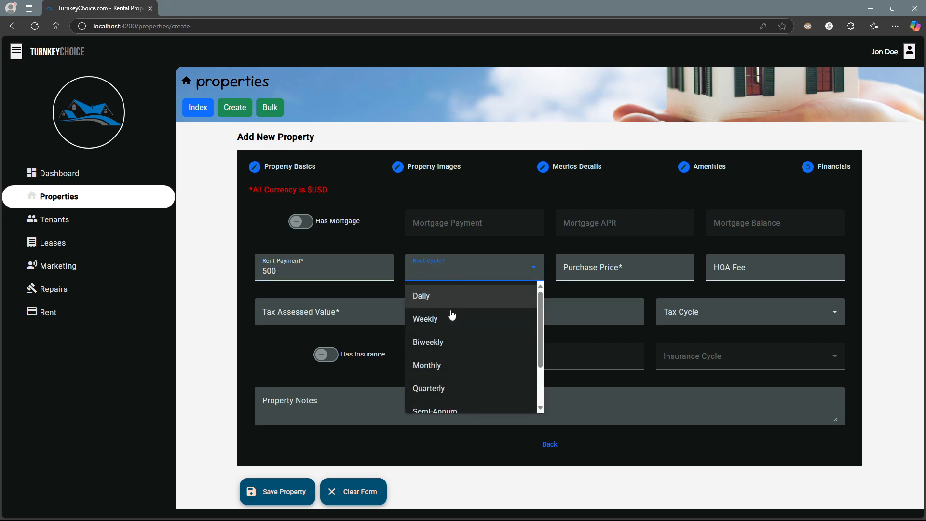
left_click(432, 367)
left_click(594, 267)
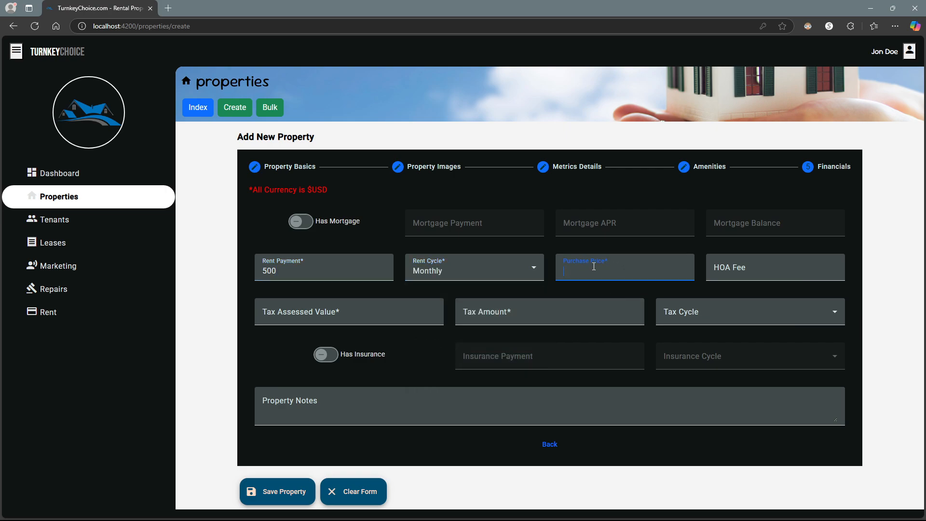
type("125000")
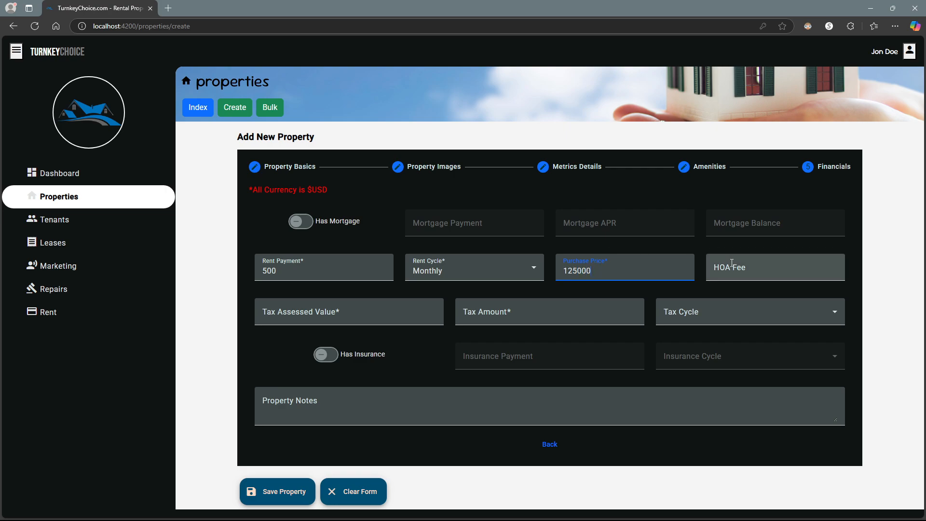
- Enter the tax assessed value and a $1,500 Annually tax, then save the property
left_click(356, 316)
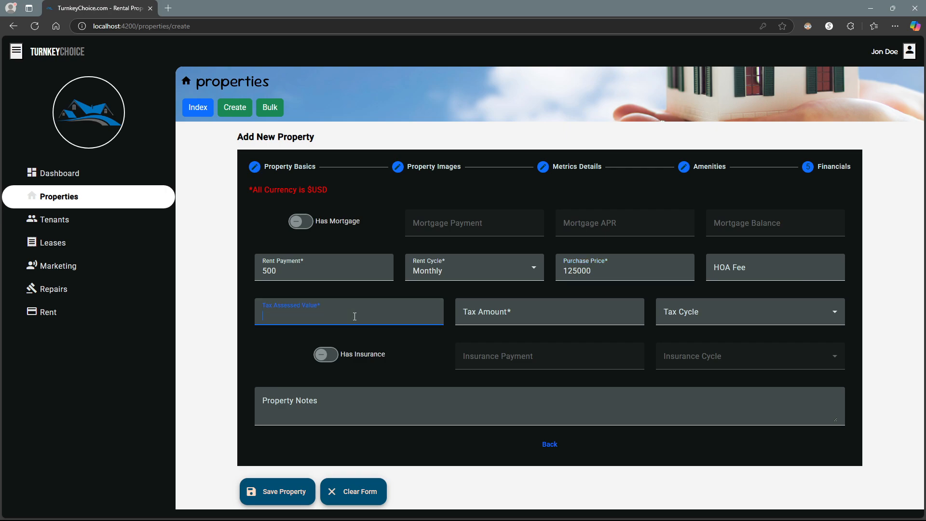
type("100000")
left_click(536, 316)
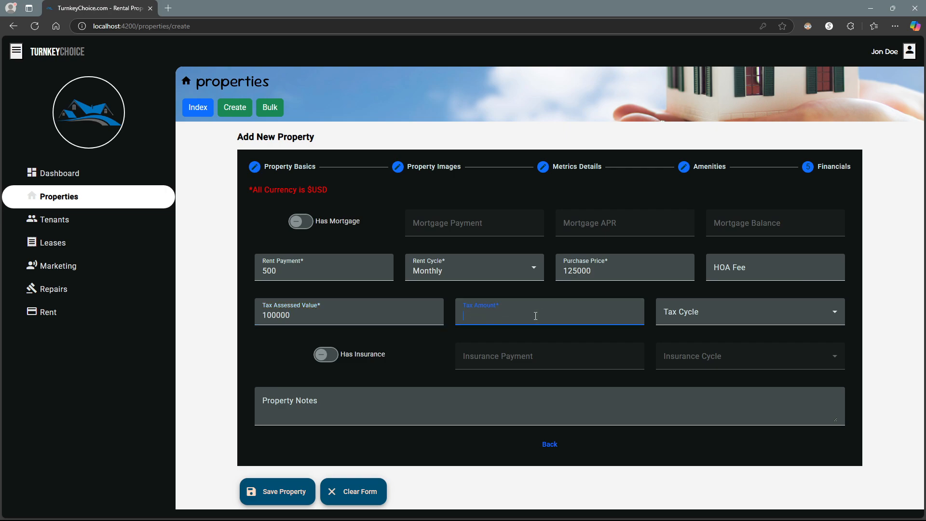
type("1500")
left_click(697, 312)
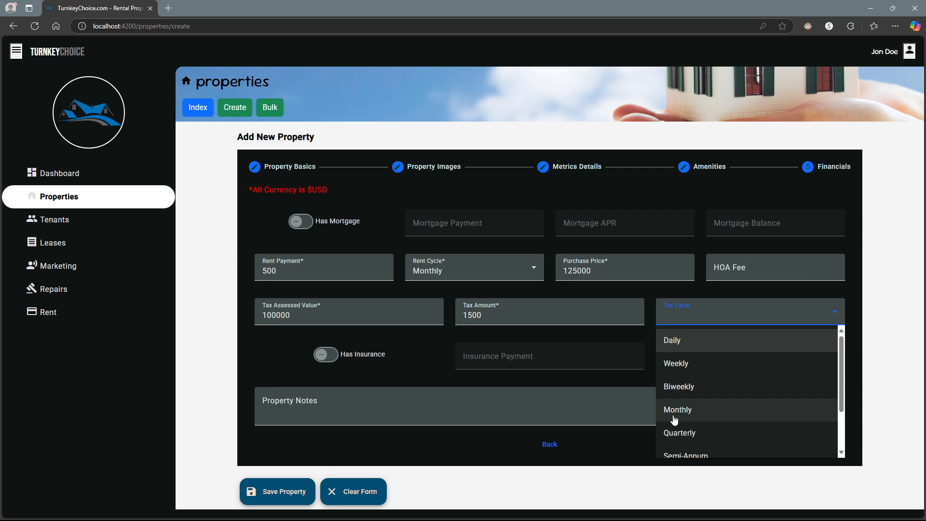
scroll(674, 420, "down", 2)
left_click(688, 375)
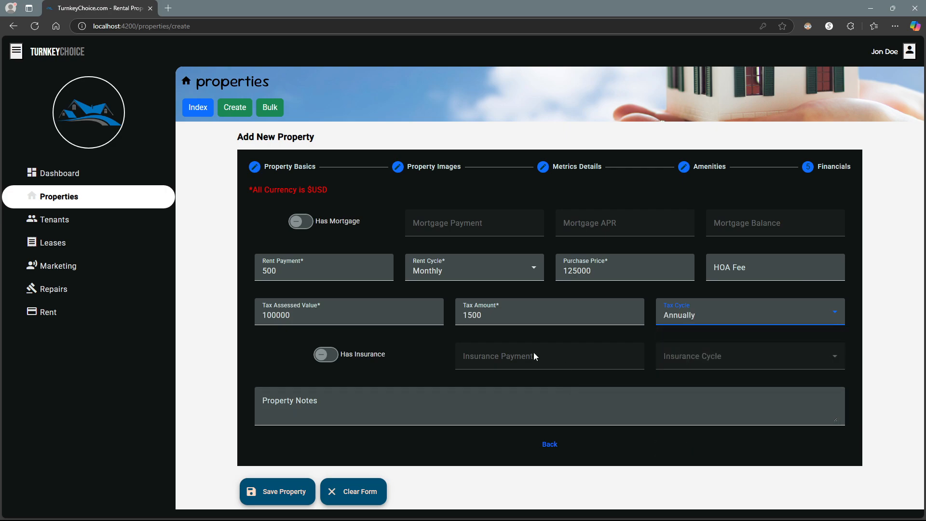
left_click(371, 408)
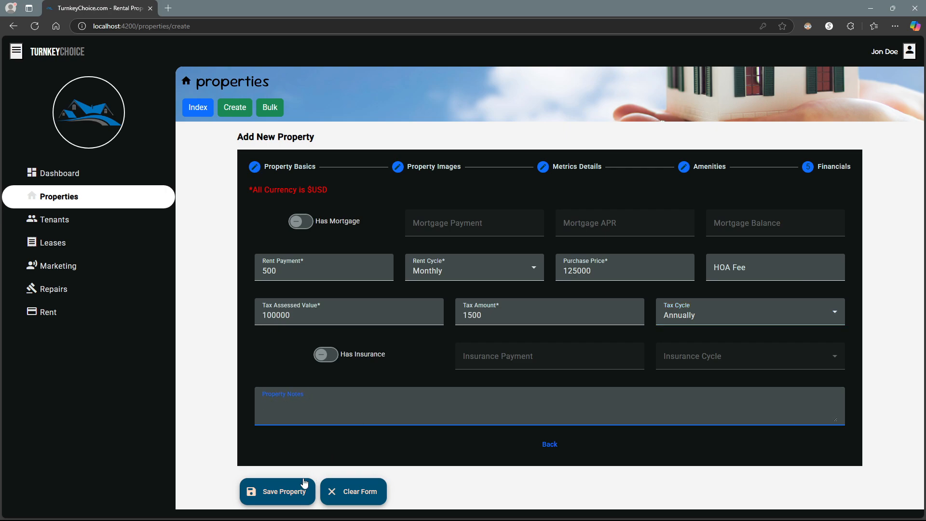
left_click(277, 490)
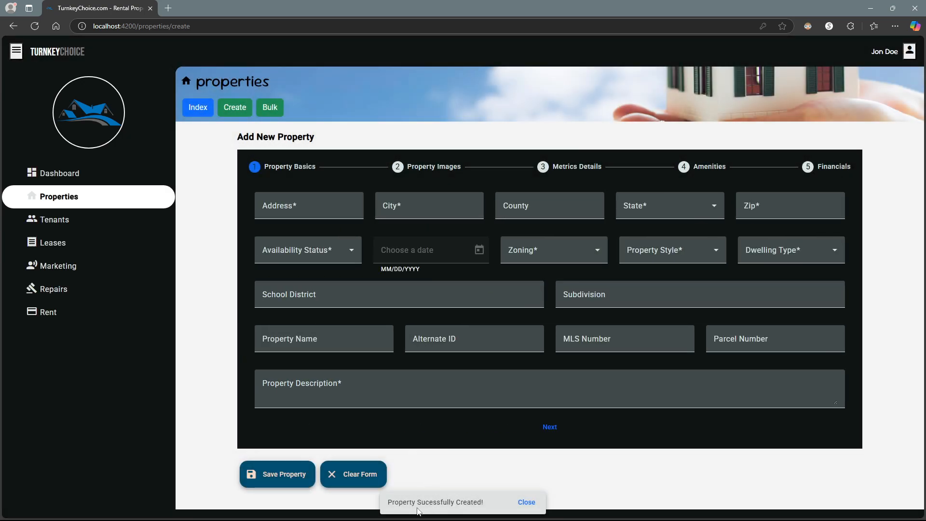
- Review the properties list and the Leases warning of 1 property but 0 tenants, then view Tenants
left_click(195, 111)
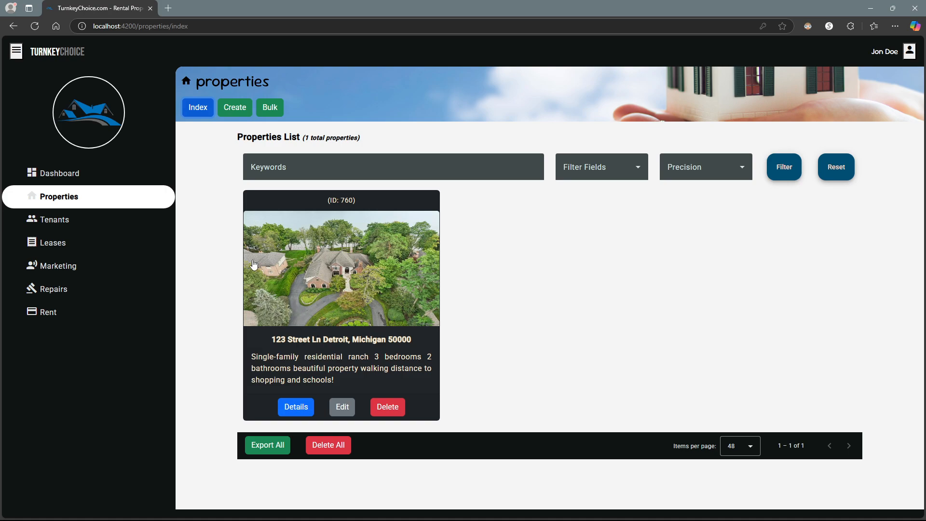
left_click(139, 250)
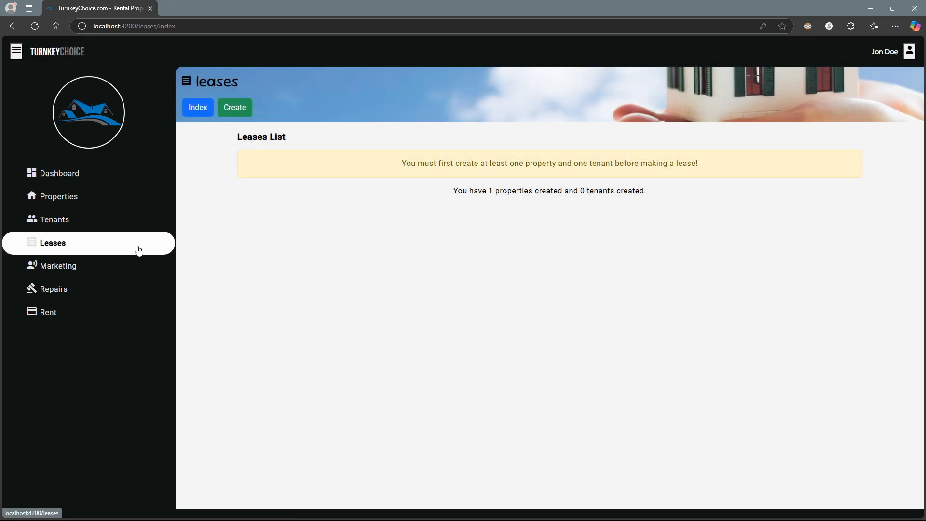
left_click_drag(425, 163, 713, 169)
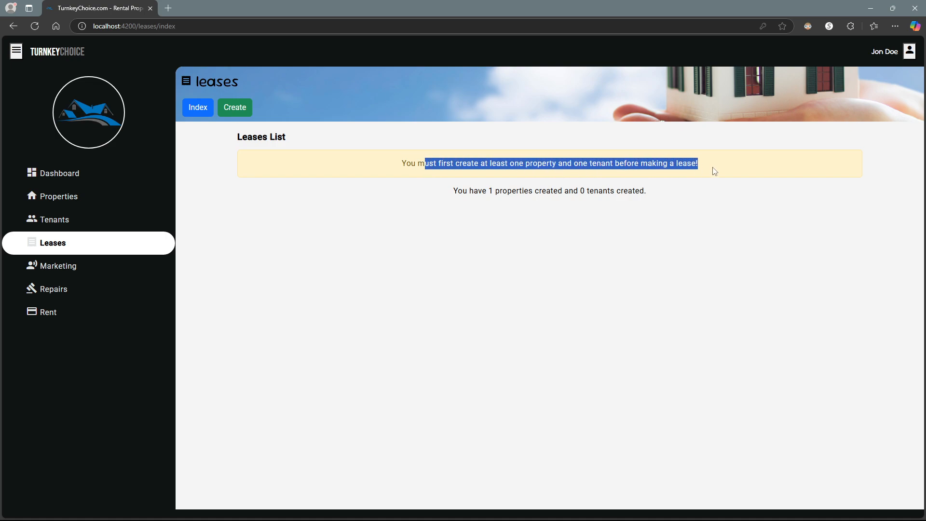
left_click(668, 179)
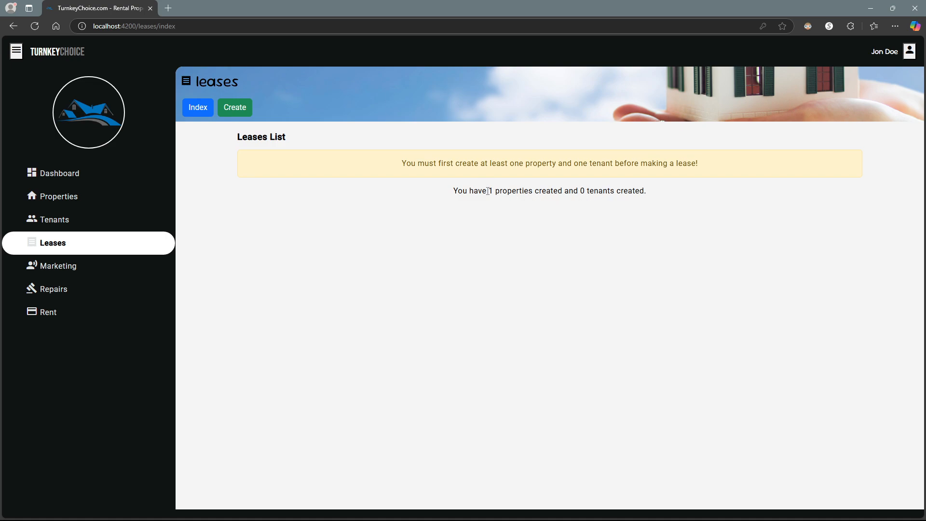
left_click_drag(488, 190, 589, 190)
left_click(592, 197)
left_click(94, 222)
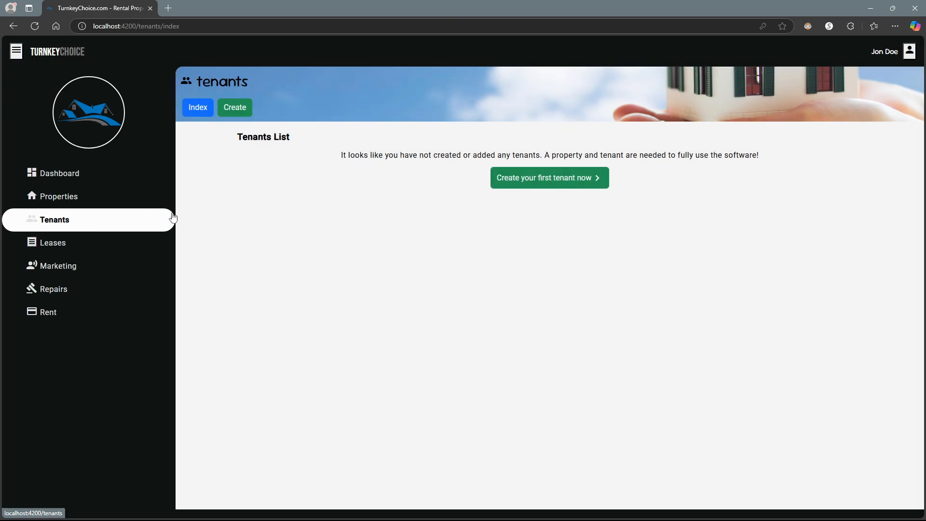
- Start the first tenant and enter the tenant's first and last name
left_click(559, 180)
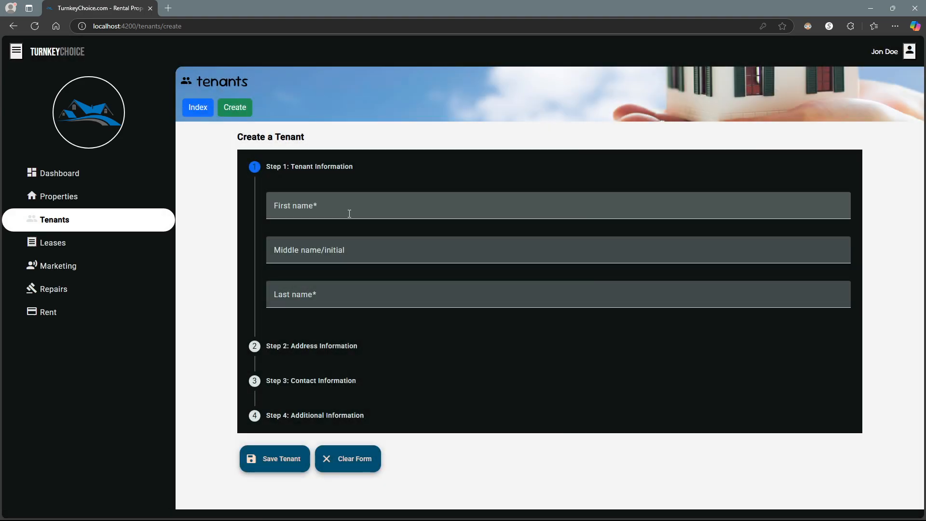
left_click(328, 207)
type("Jon")
key("Tab")
key("Tab")
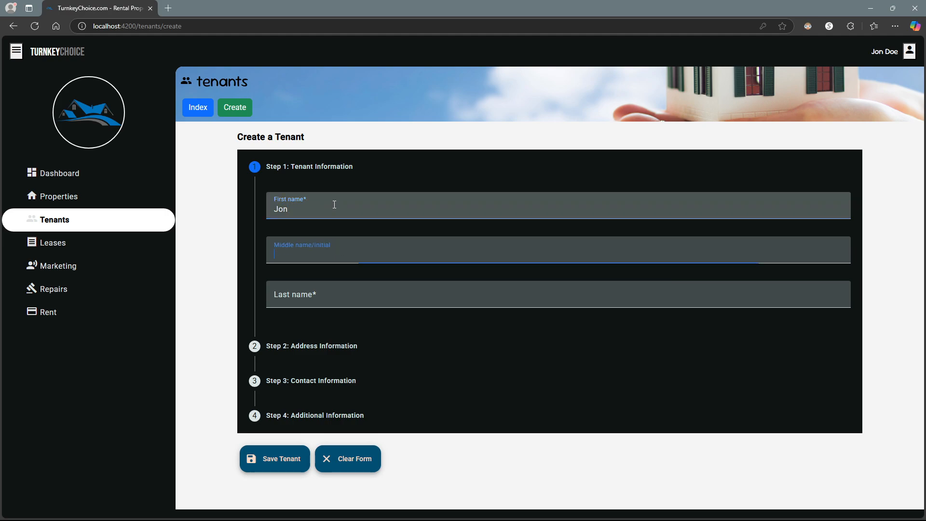
type("Doe")
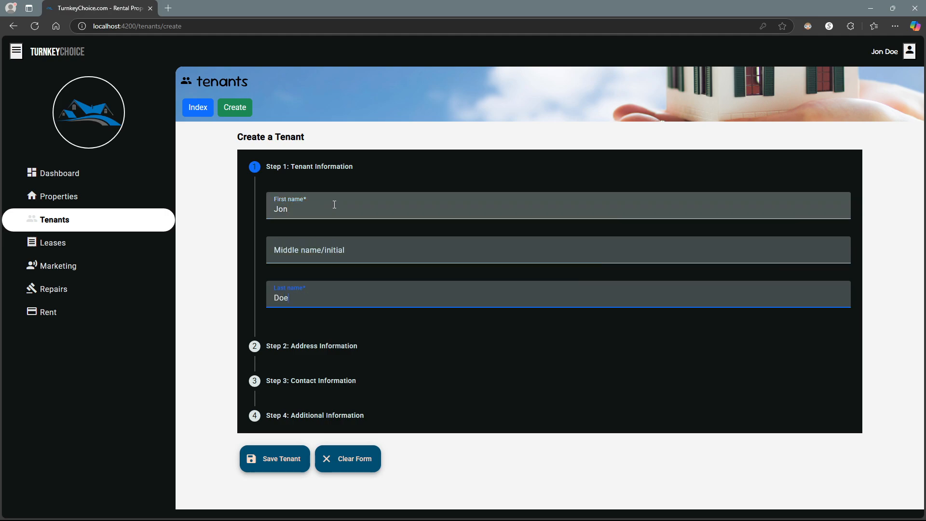
- Fill the tenant's address from the existing property's suggested address
left_click(298, 344)
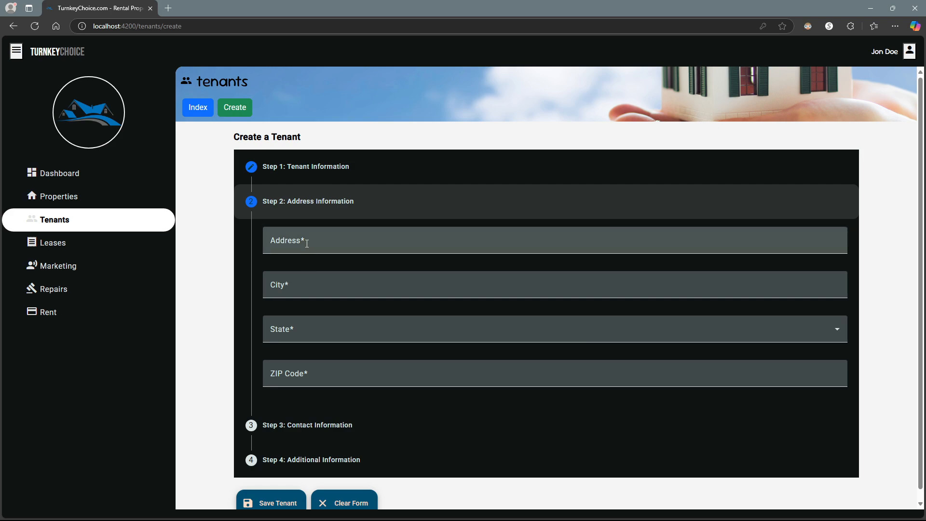
left_click(306, 242)
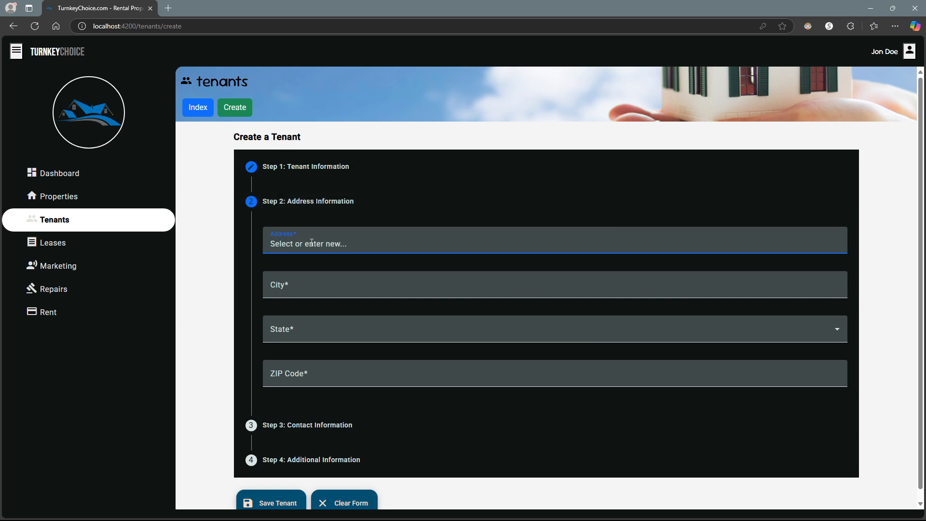
type("1")
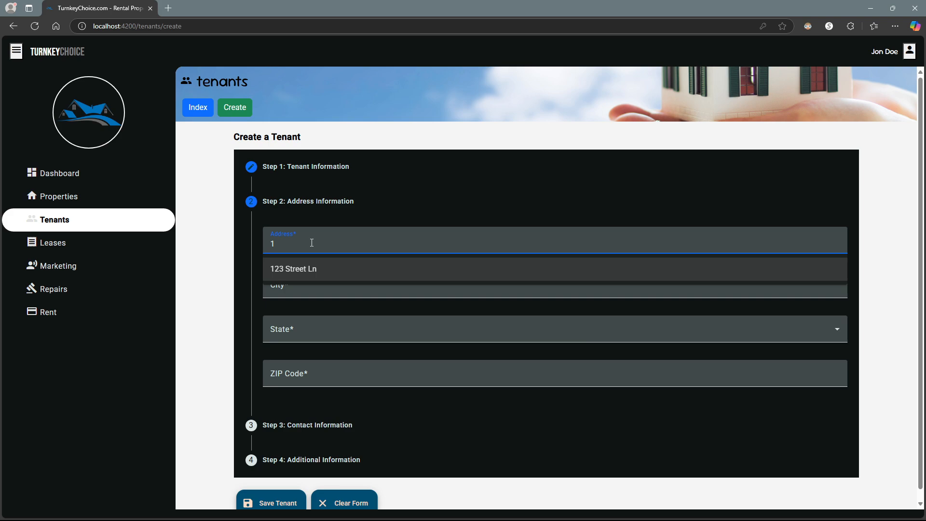
left_click(313, 269)
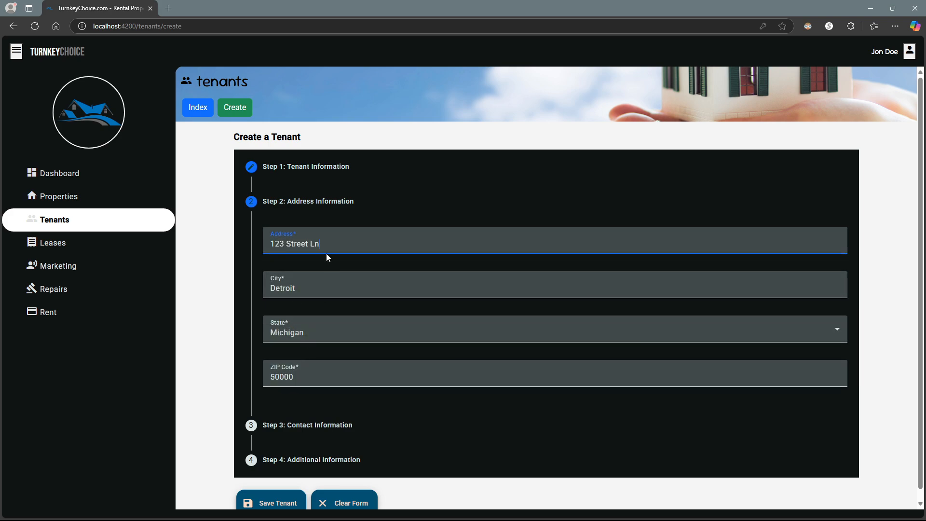
scroll(327, 340, "down", 1)
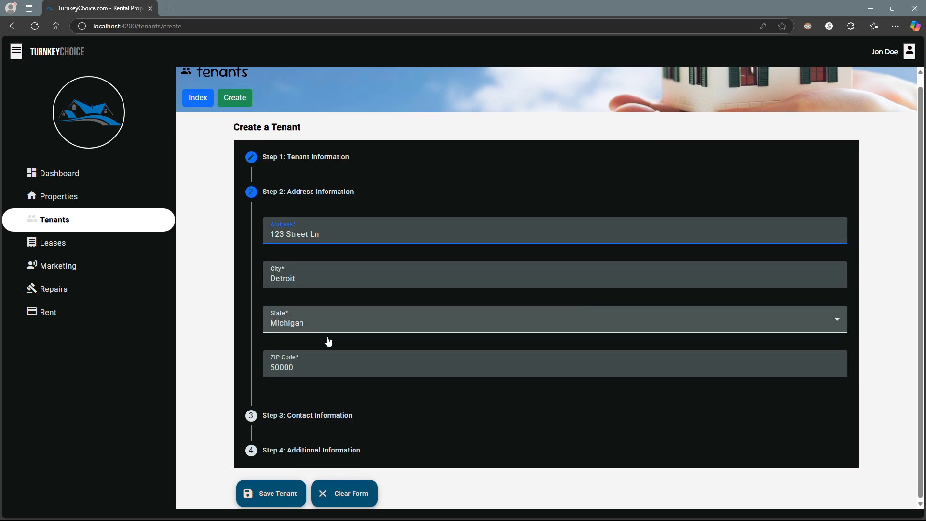
left_click(295, 414)
- Enter the tenant's personal phone number and e-mail address
left_click(317, 276)
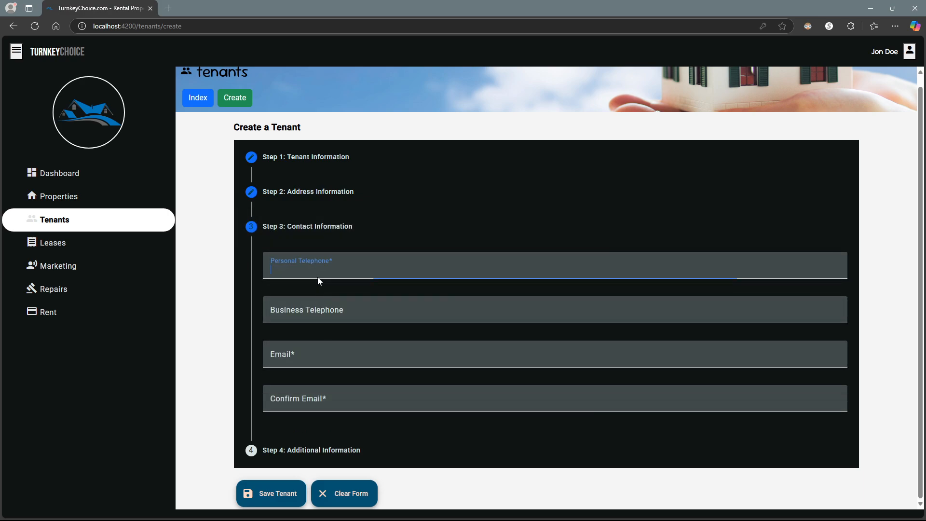
type("55512")
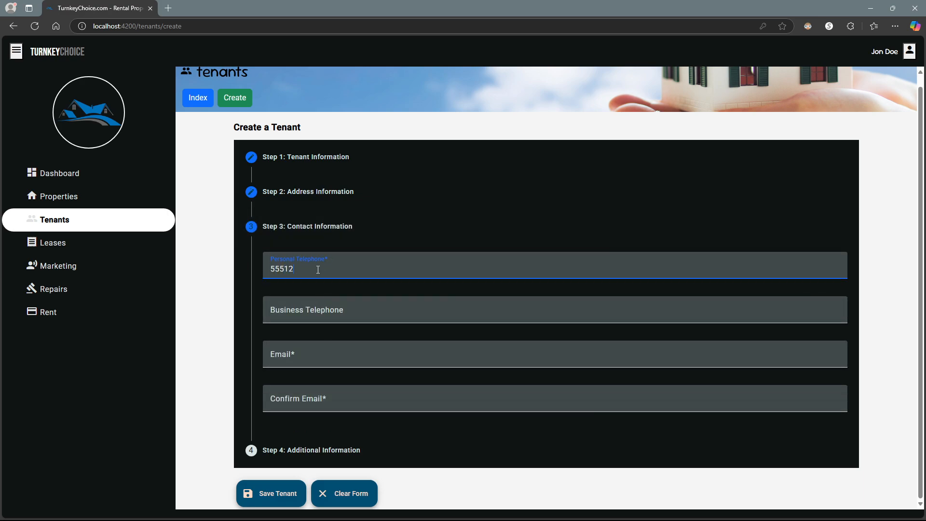
type("12")
key("Tab")
key("Tab")
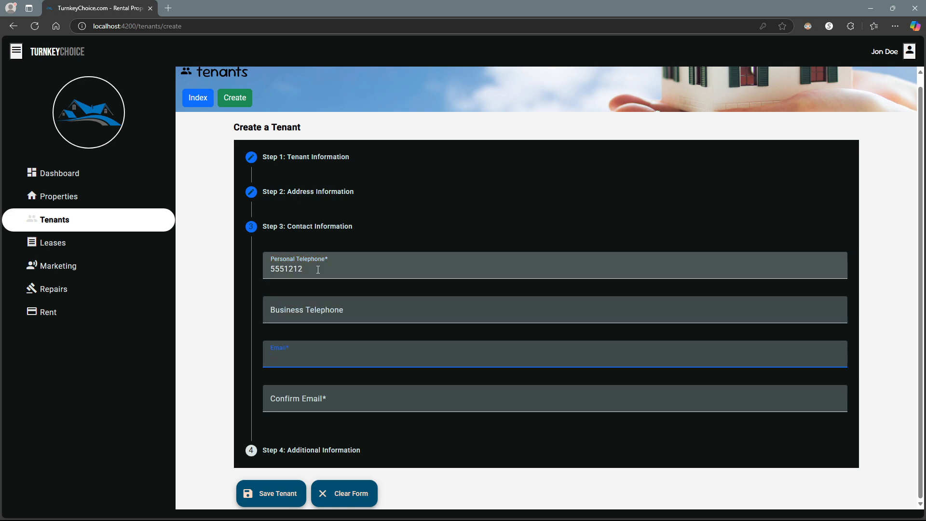
type("jon@doe.com")
key("Tab")
type("jon@doe.")
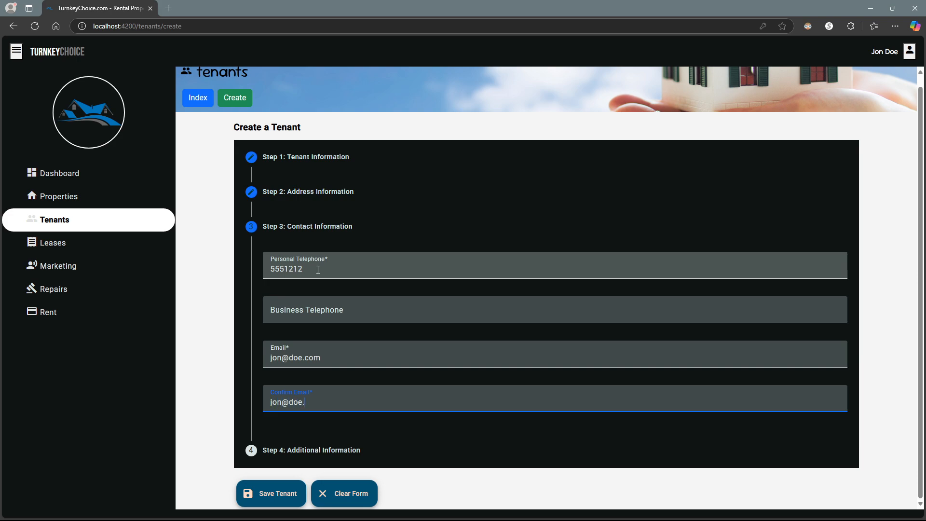
type("com")
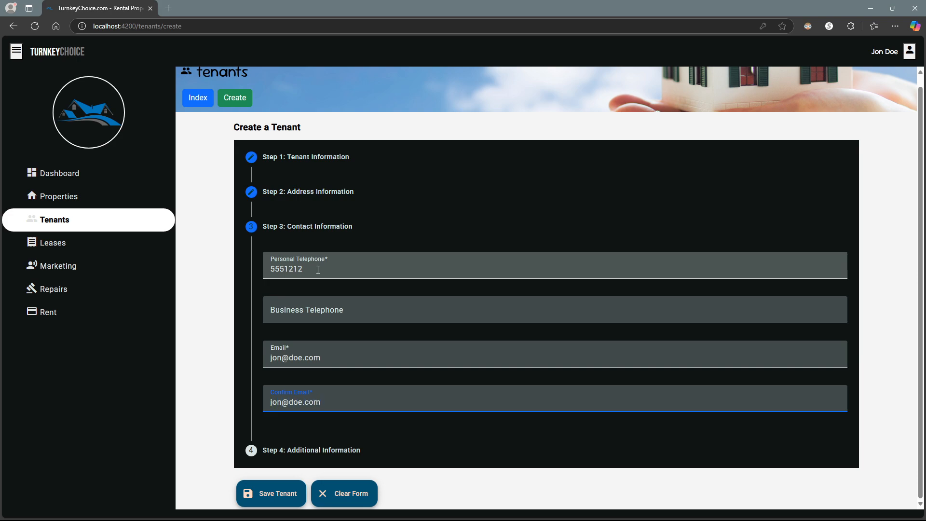
- Allow contact by phone and email, save the tenant, and view the Tenants list
left_click(331, 449)
left_click(305, 316)
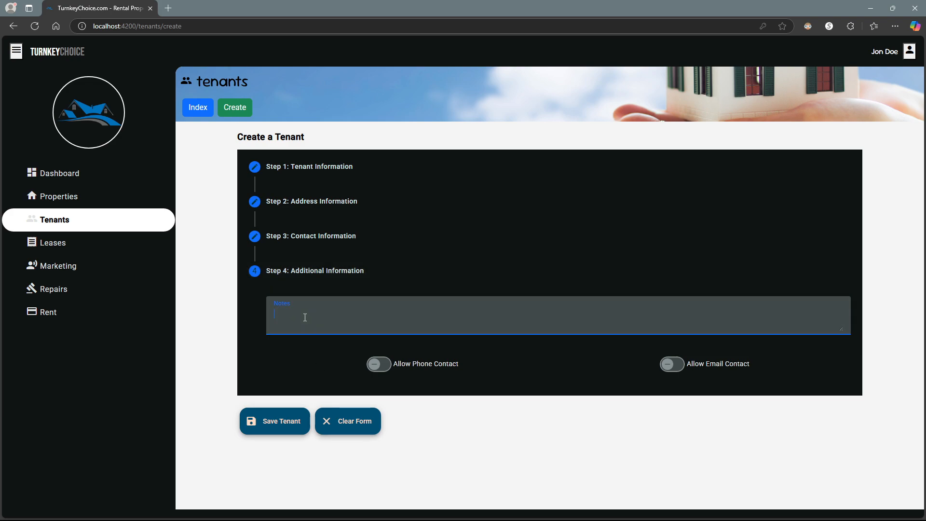
left_click(396, 368)
left_click(677, 368)
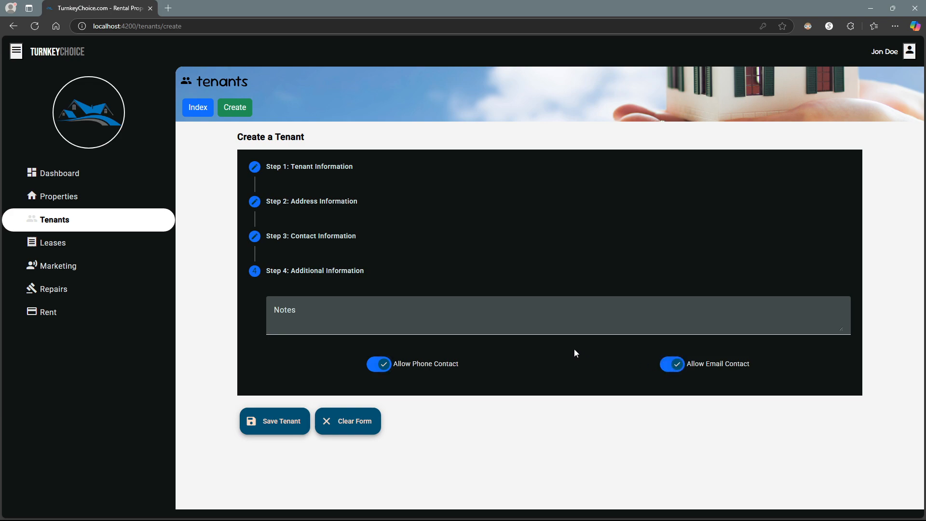
left_click(372, 310)
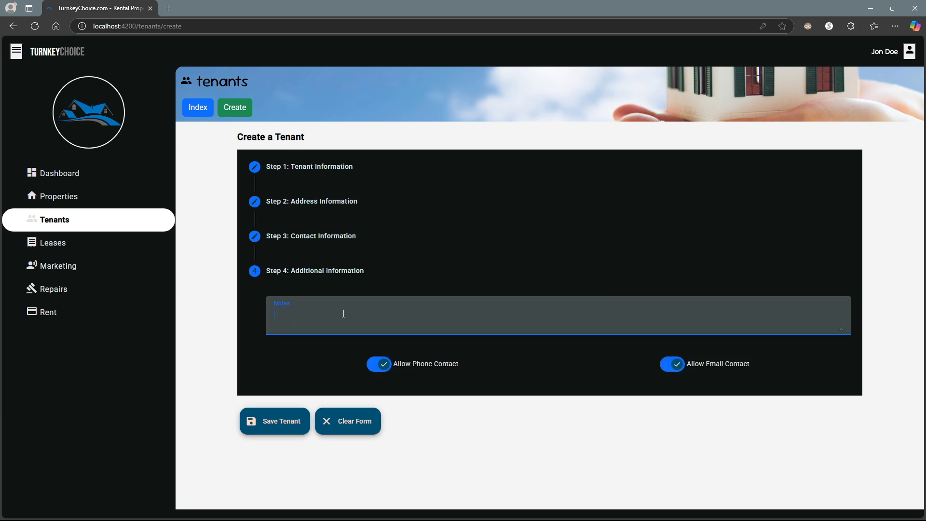
left_click(280, 424)
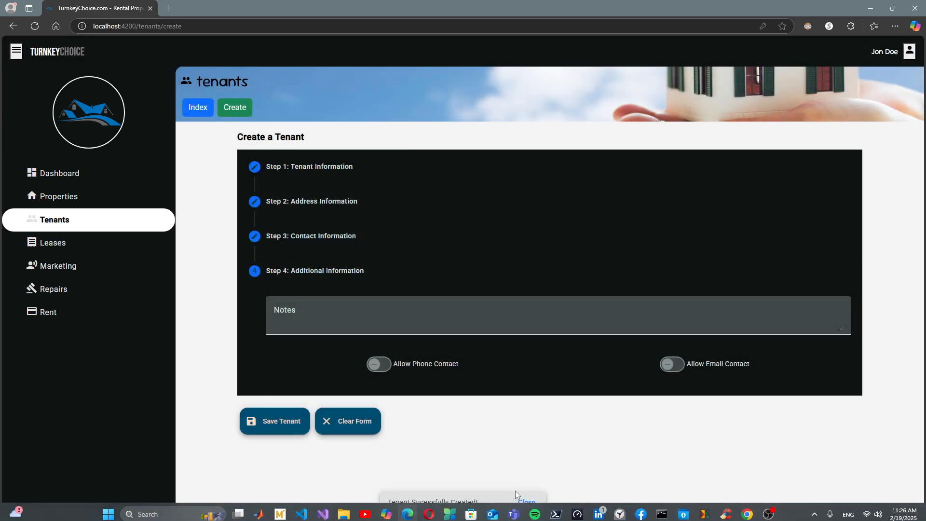
left_click(523, 505)
left_click(202, 114)
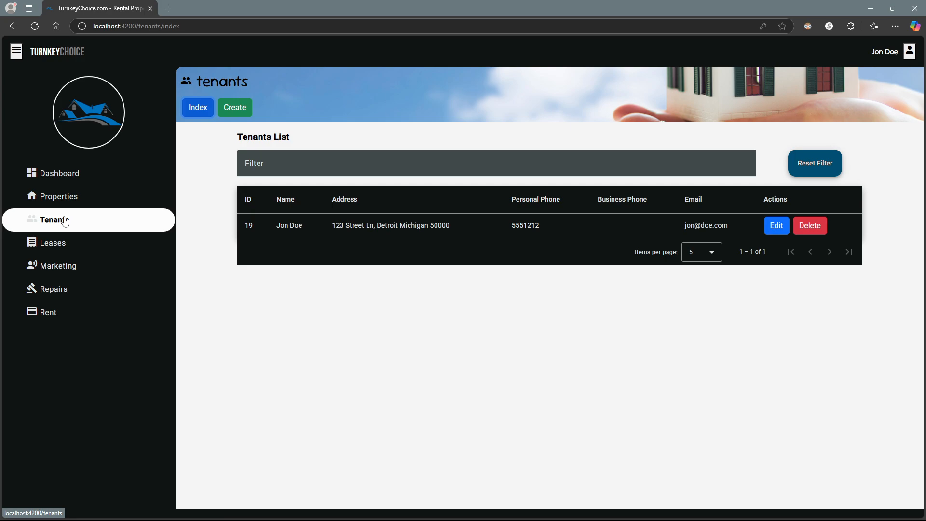
- Create the first lease and choose the existing tenant as lease holder
left_click(59, 247)
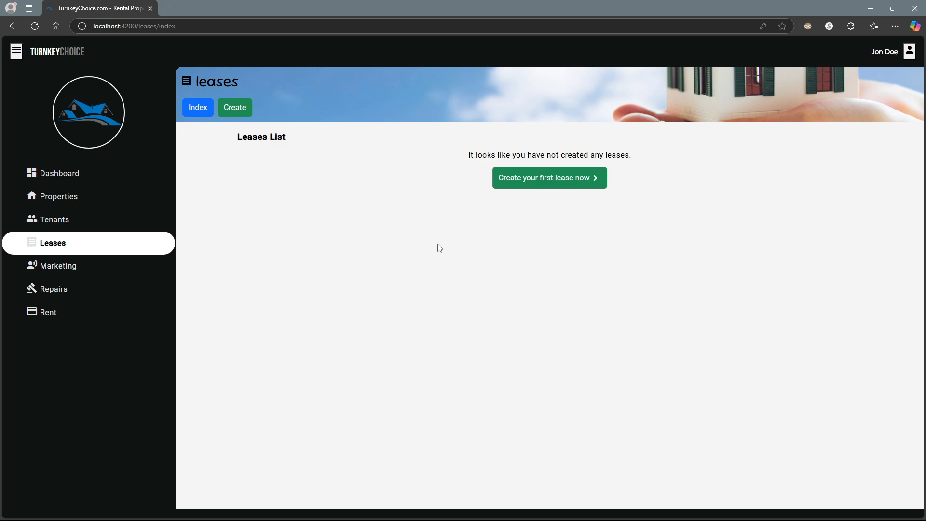
left_click(521, 181)
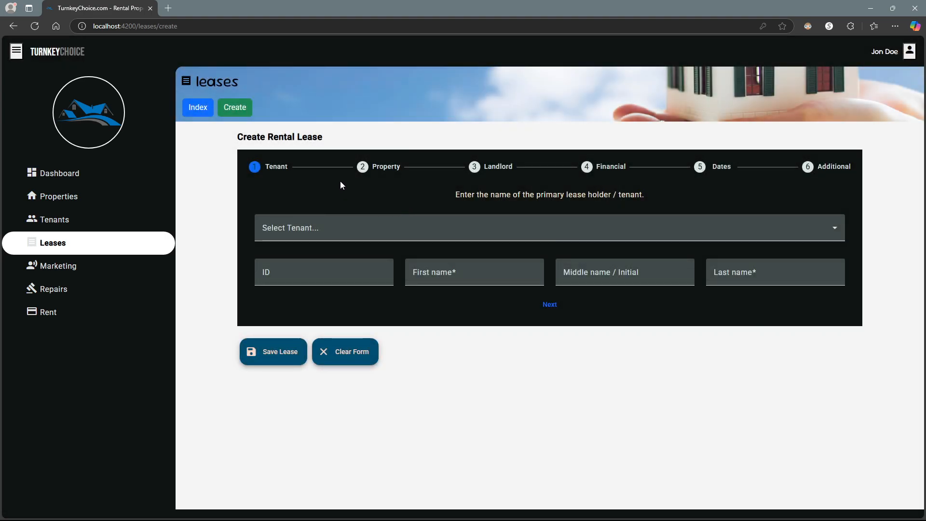
left_click(324, 230)
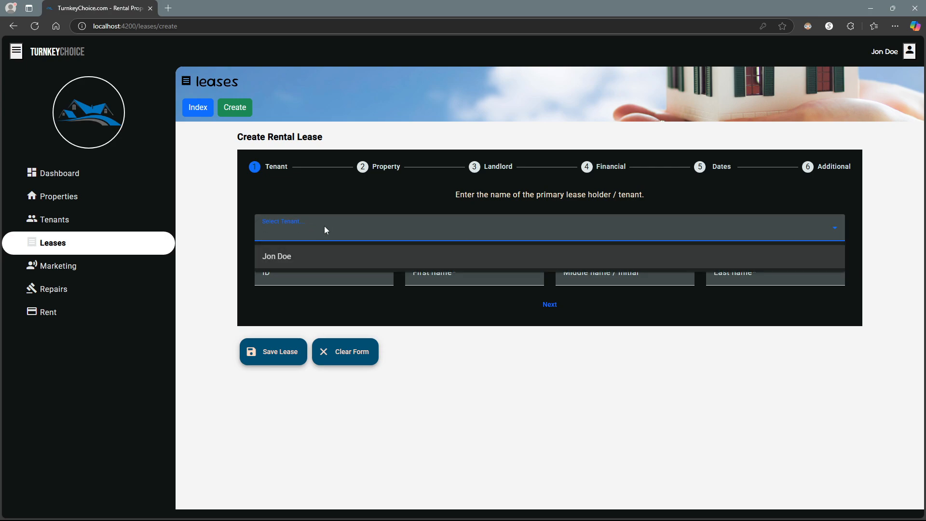
left_click(309, 255)
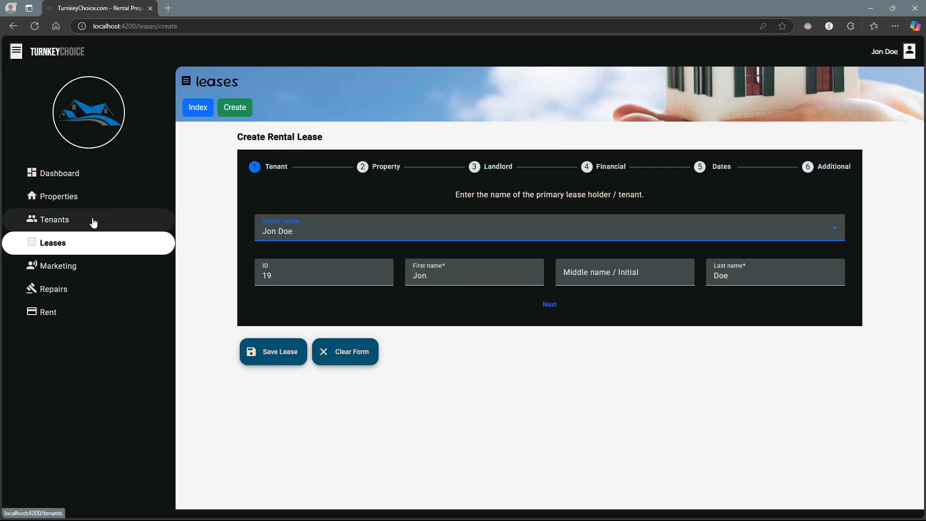
- Check the filled tenant ID 19 and name, then continue to the Property step
double_click(452, 277)
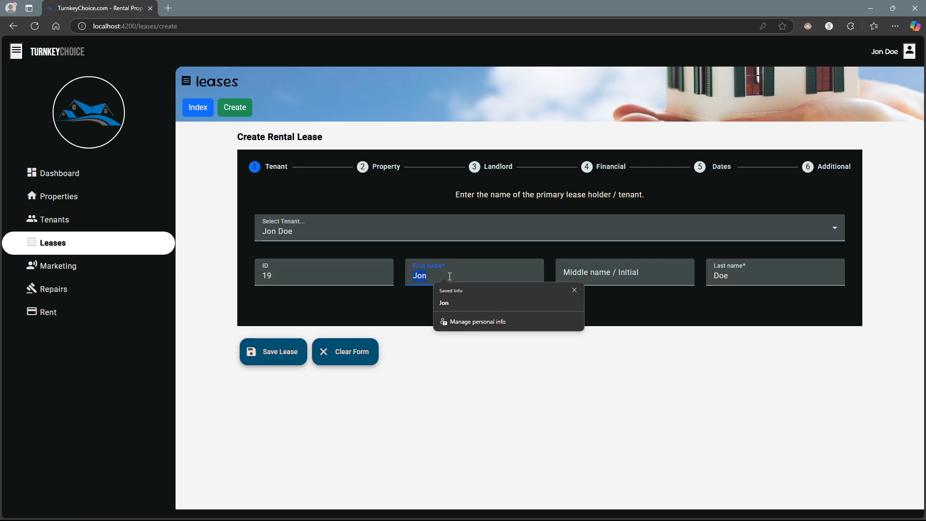
left_click(449, 277)
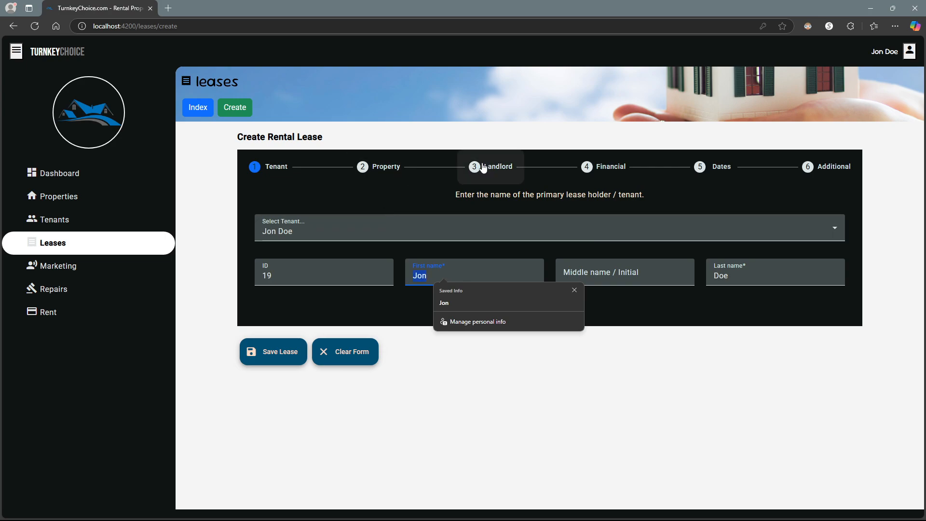
left_click(443, 273)
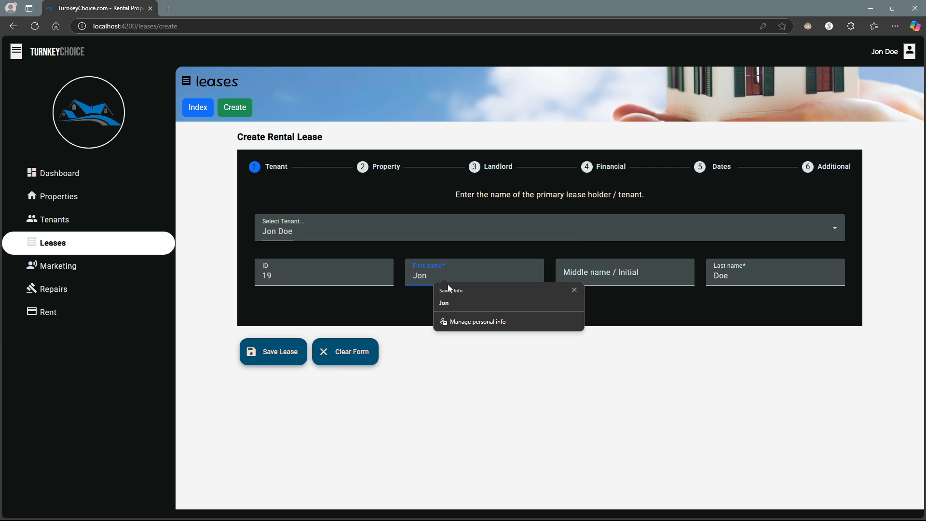
left_click(742, 310)
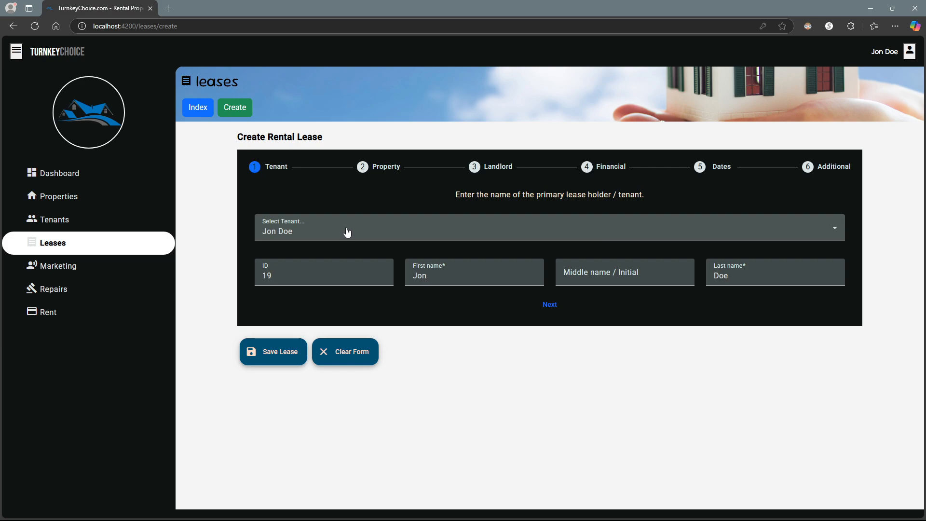
double_click(277, 275)
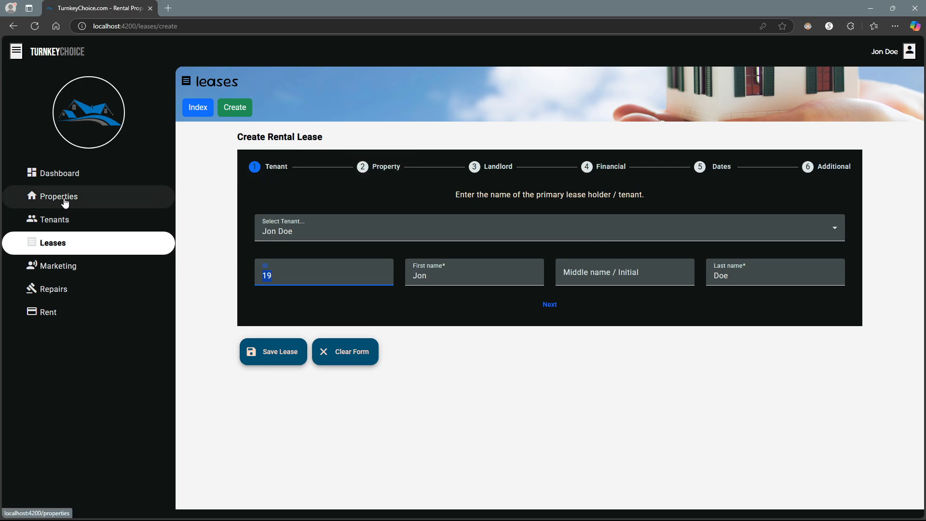
left_click(364, 169)
- Link property ID 760 so the address fills as 123 Street Ln, Detroit, Michigan 50000
left_click(303, 272)
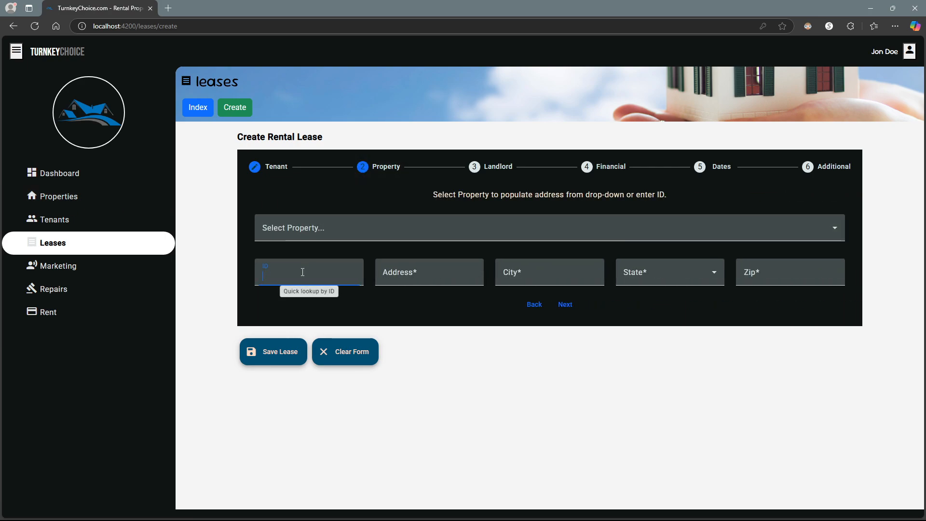
type("76")
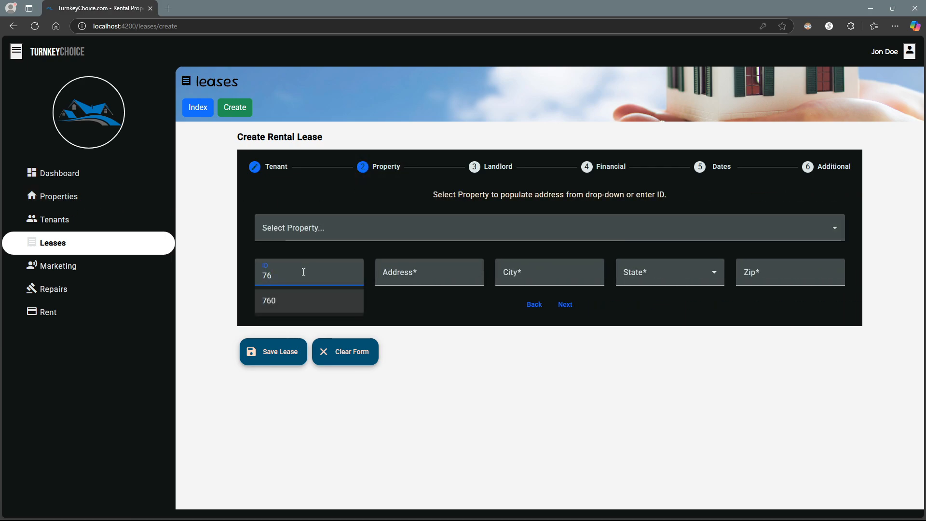
type("0")
left_click(290, 304)
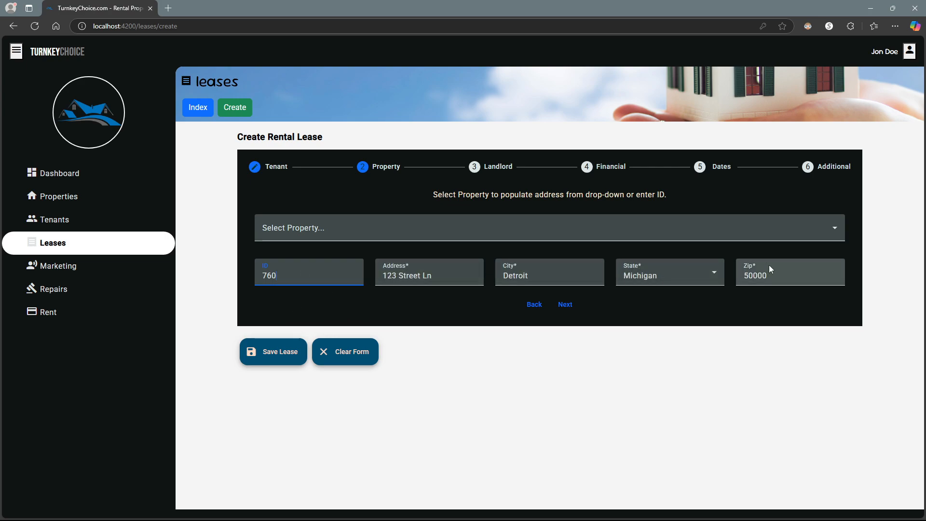
left_click(430, 237)
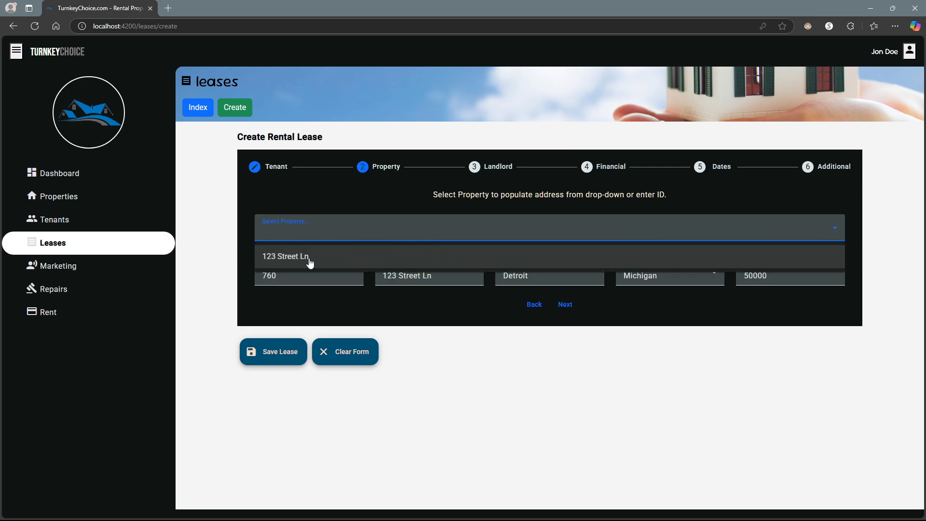
left_click(321, 228)
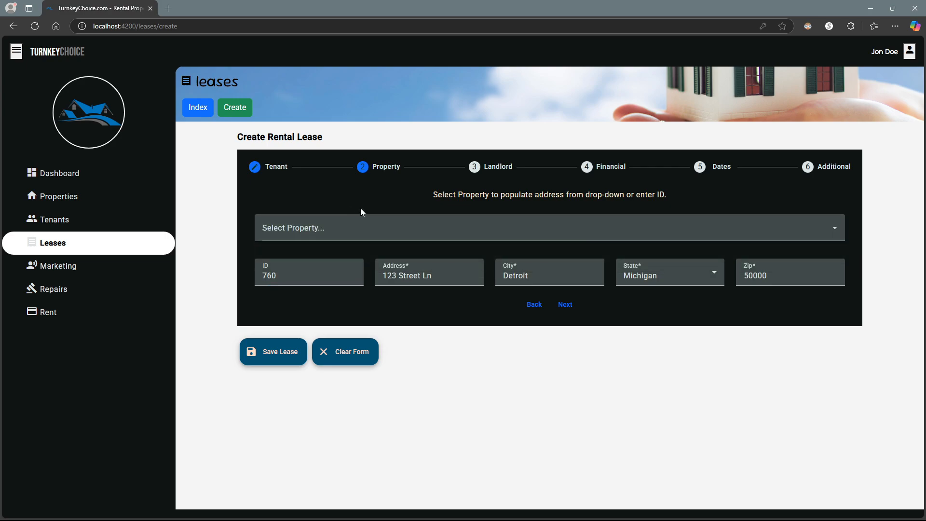
left_click(566, 304)
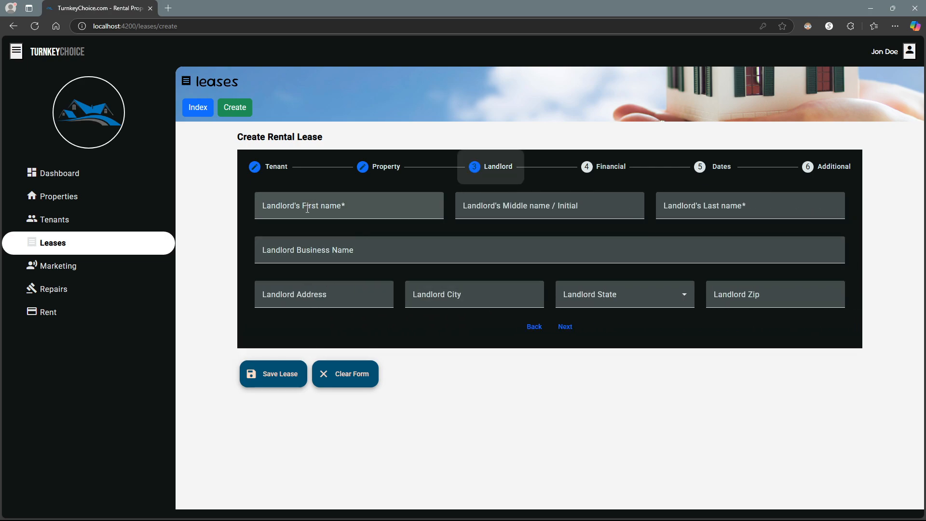
- Enter the landlord's first name, last name and business name
left_click(307, 209)
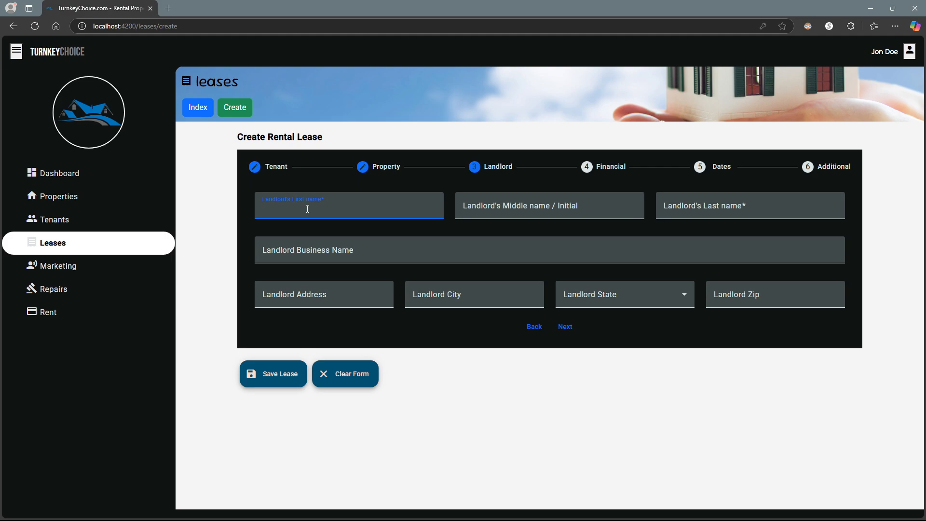
type("J")
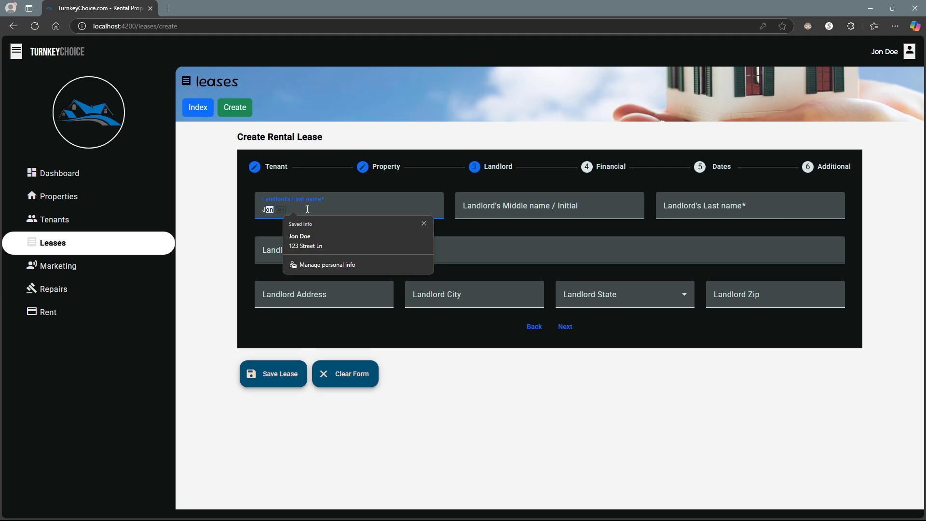
type("ane")
key("Tab")
key("Tab")
type("Do")
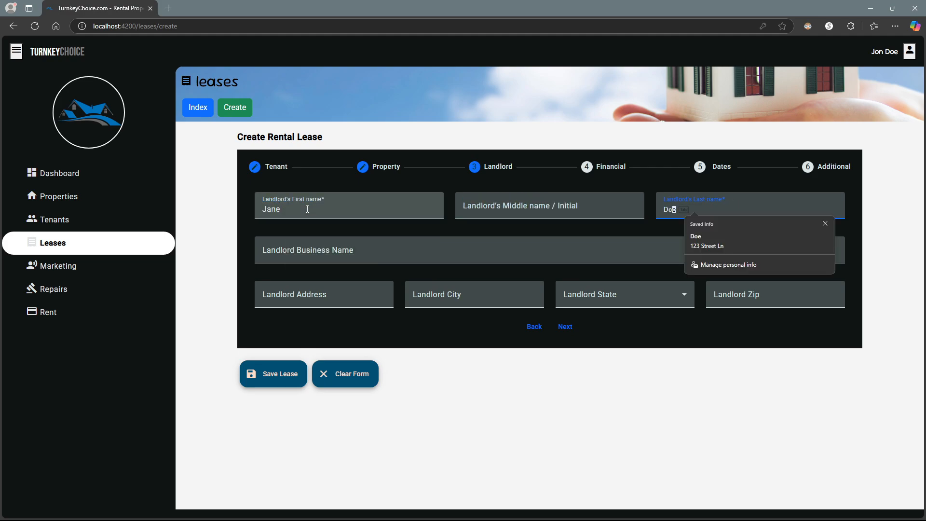
type("e")
key("Tab")
type("J")
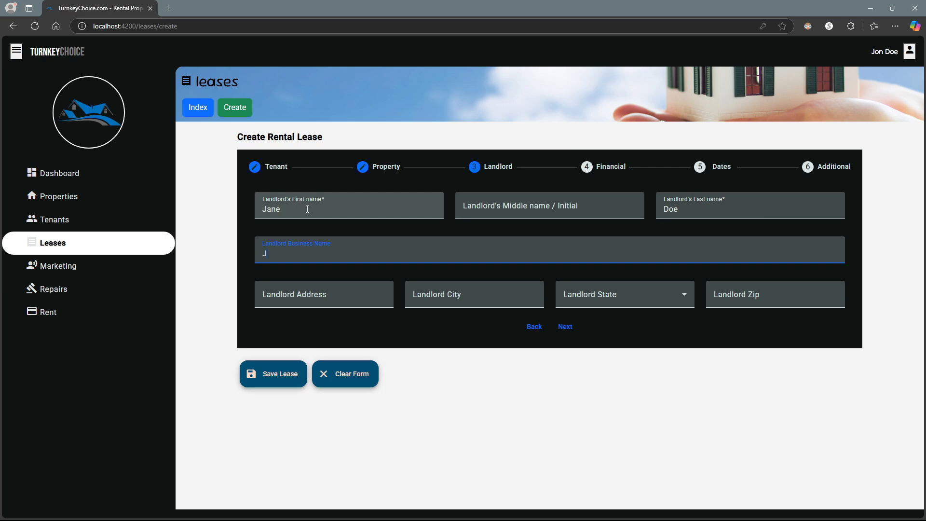
type("ane Doe's Rental Properties")
- Enter the landlord's street address in Detroit, Michigan with zip code, then continue to Financial
key("Tab")
type("3")
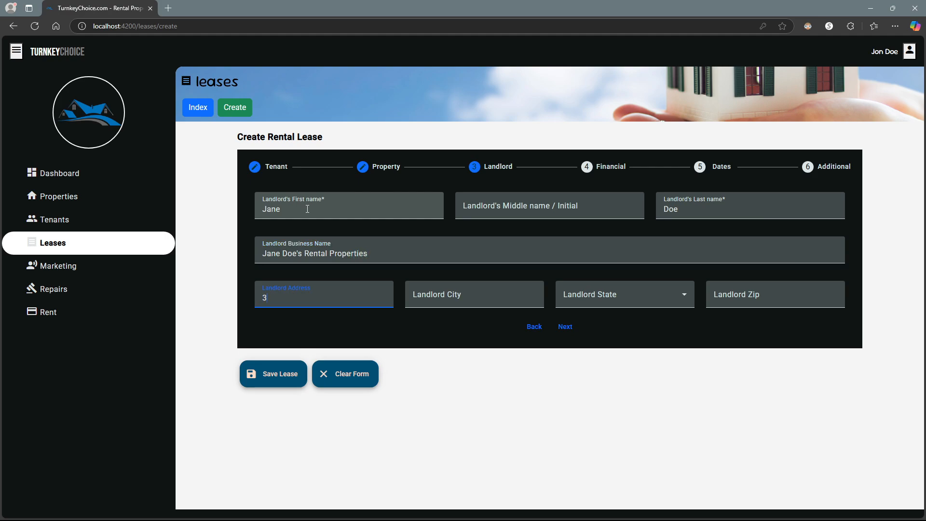
type("21 Street Ln")
key("Tab")
type("Detroi")
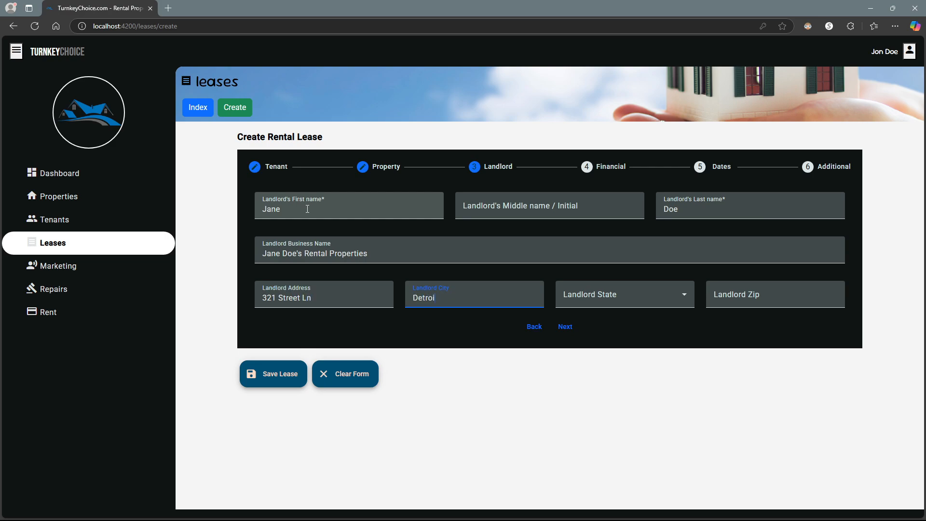
type("t")
key("Tab")
key("Tab")
type("mi")
key("shift+Tab")
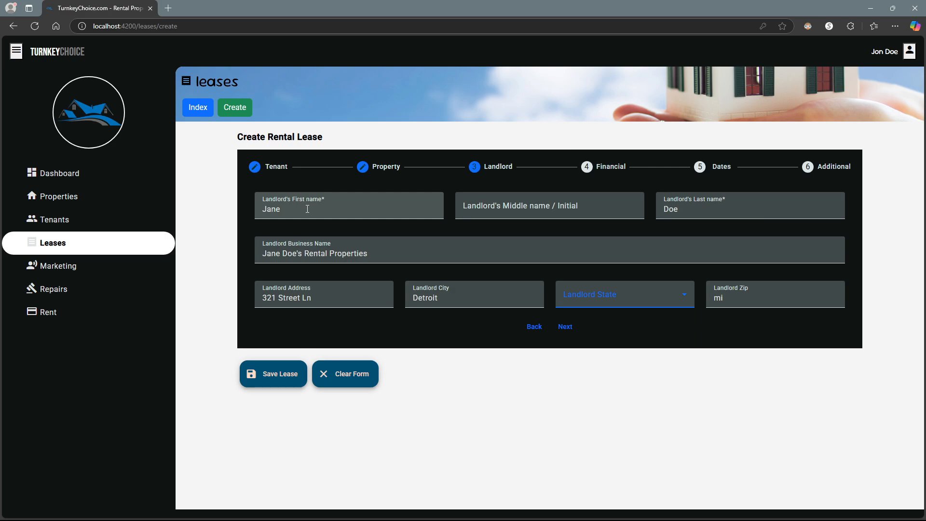
type("min")
key("Down")
key("Up")
key("Up")
key("Tab")
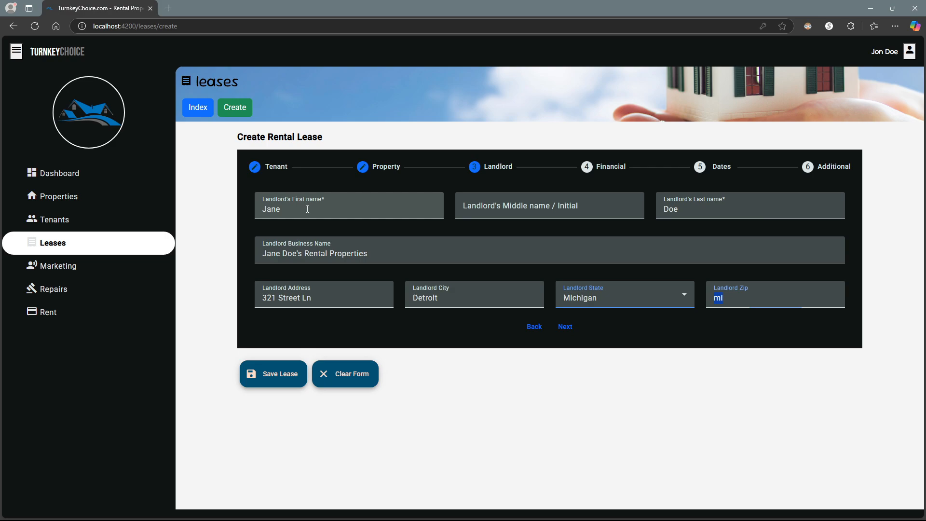
type("5000")
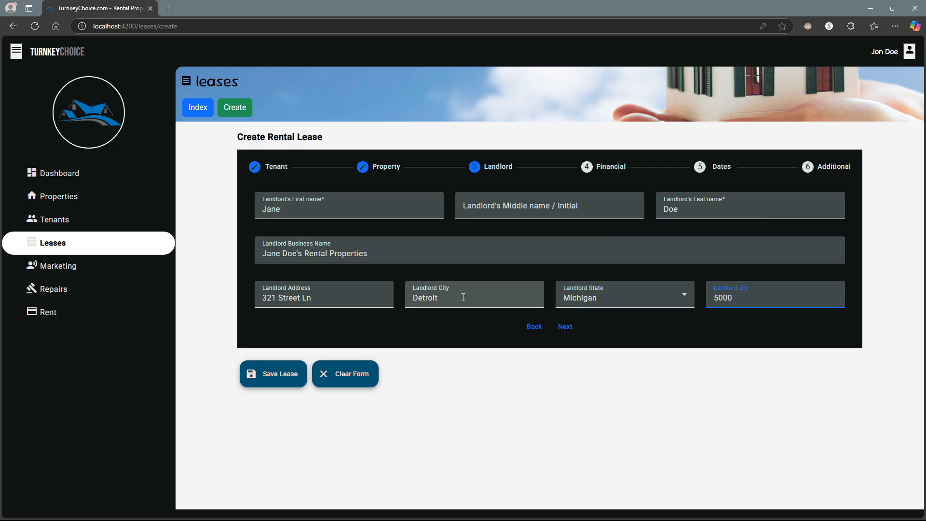
left_click(565, 326)
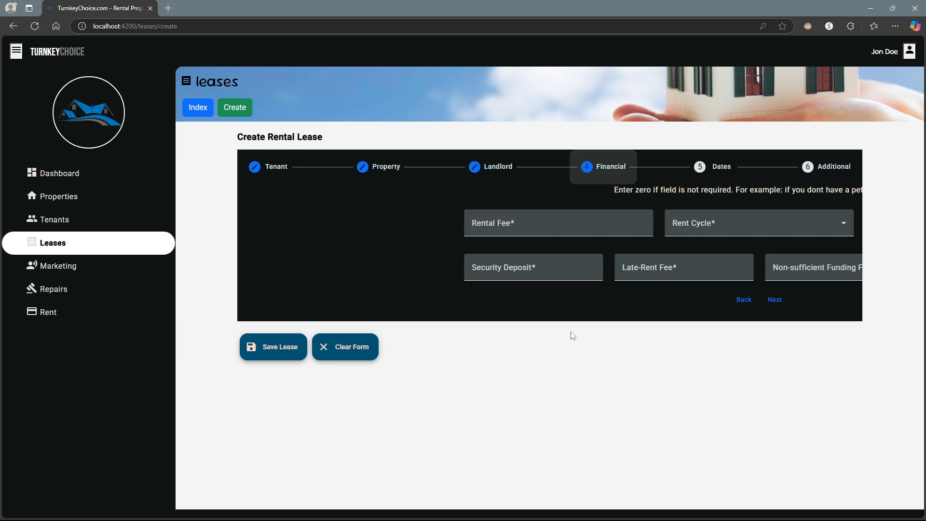
- Set the rent to 500 on a Monthly cycle, due 2/19/2025
left_click(308, 227)
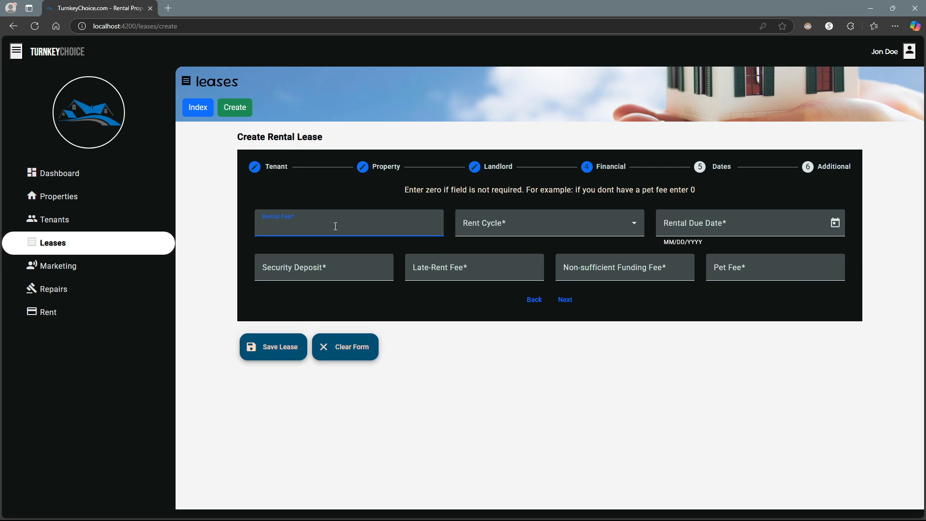
left_click(540, 229)
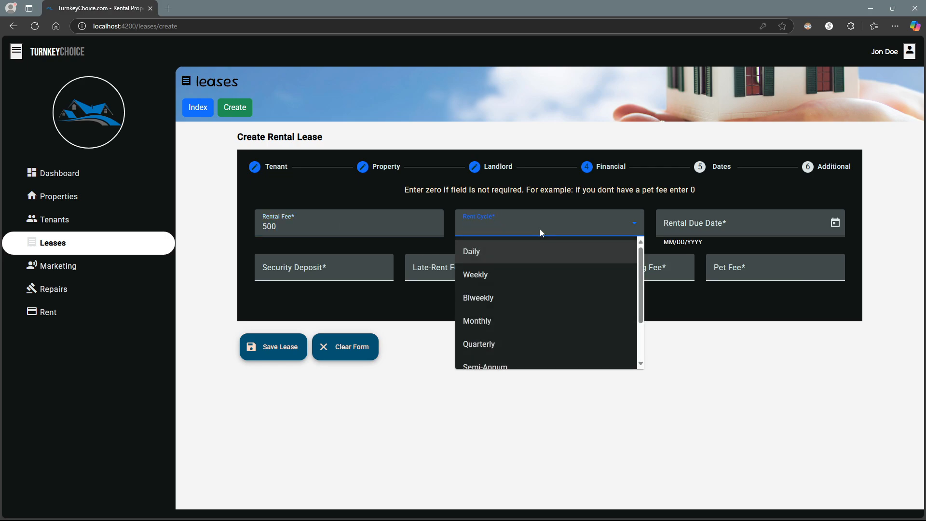
scroll(499, 347, "down", 2)
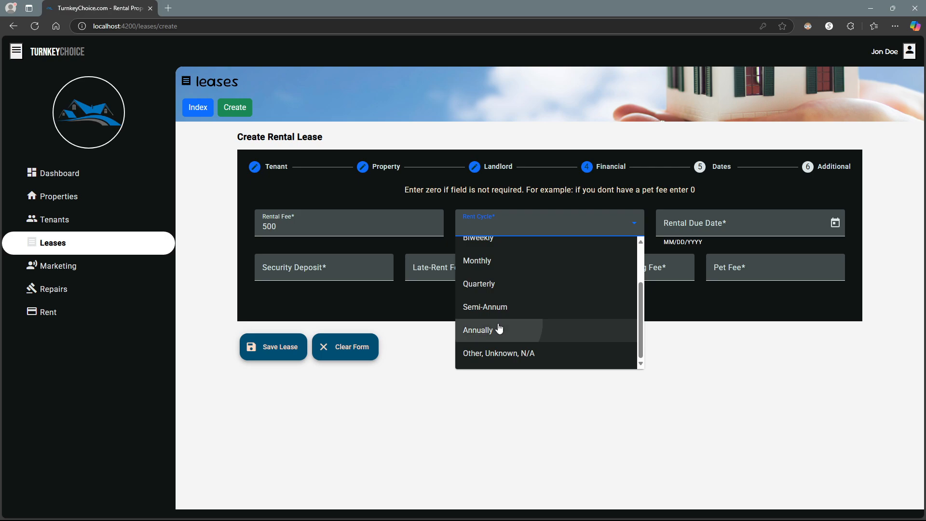
left_click(525, 330)
left_click(491, 233)
scroll(490, 261, "up", 2)
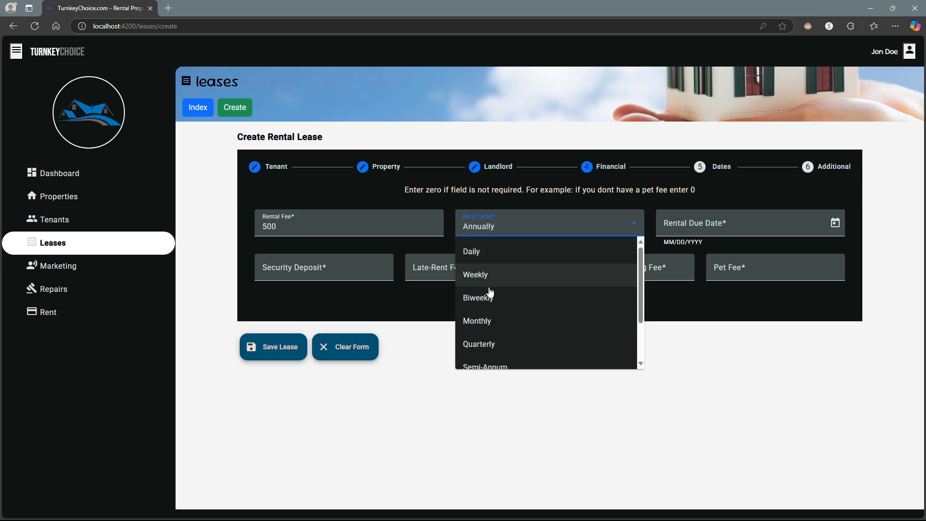
left_click(490, 318)
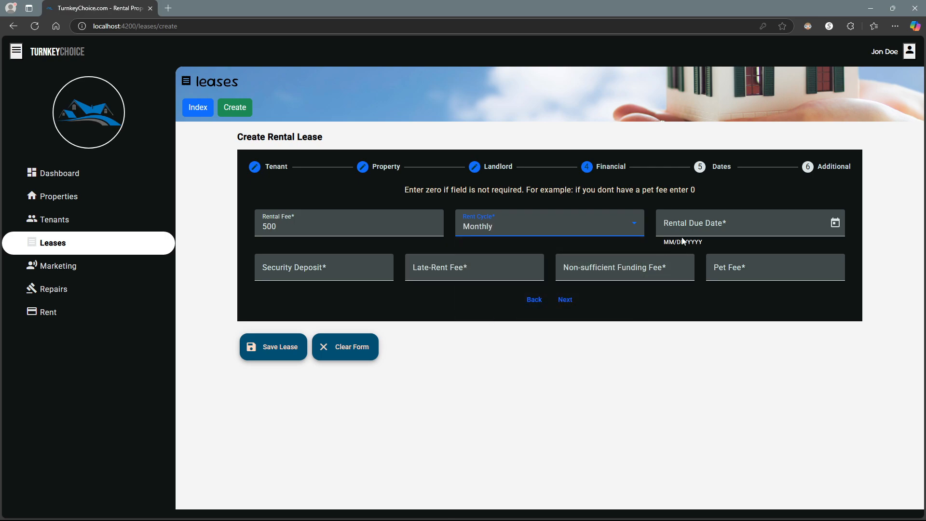
left_click(834, 225)
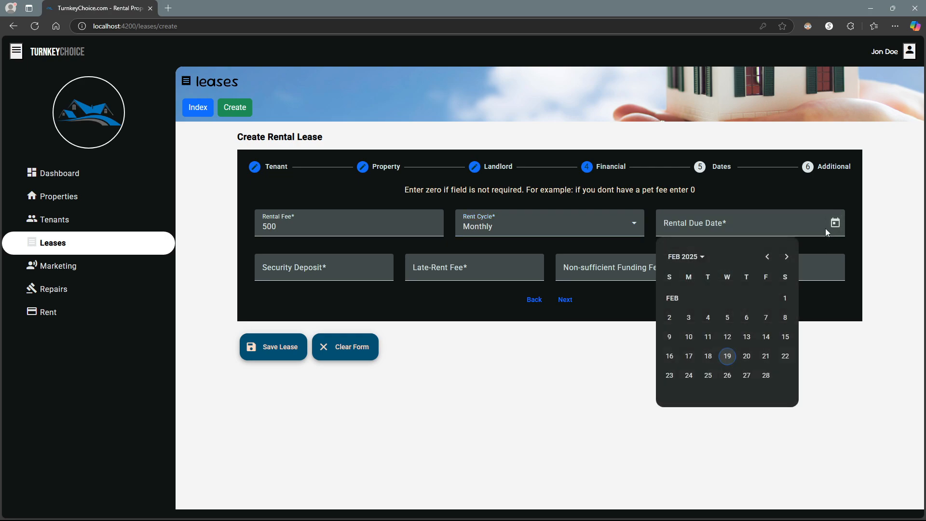
left_click(728, 361)
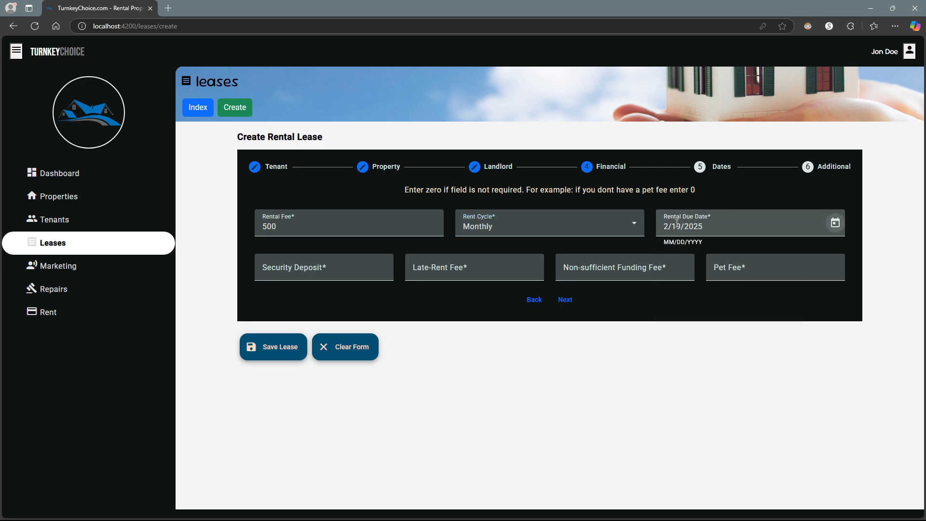
- Enter a 500 security deposit, 50 late and NSF fees, 0 pet fee, then go to Dates
left_click(295, 269)
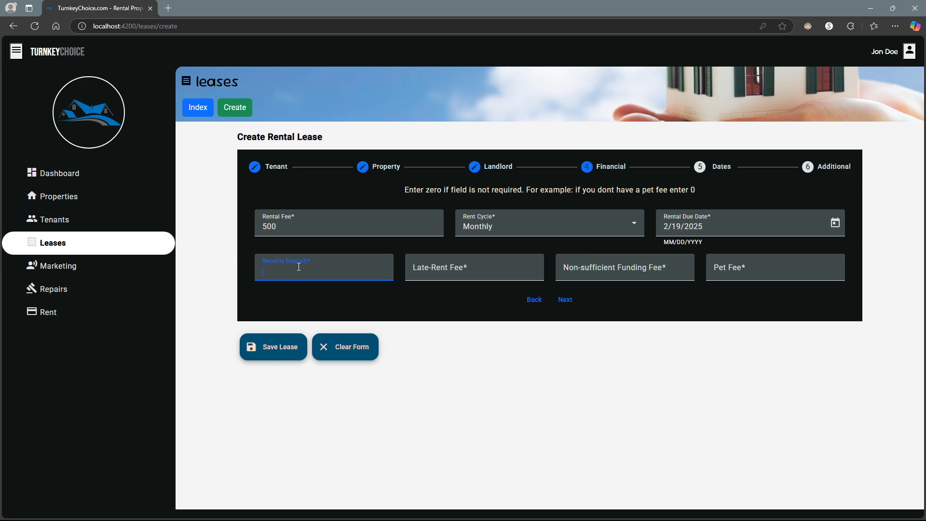
left_click(432, 270)
type("50")
key("Tab")
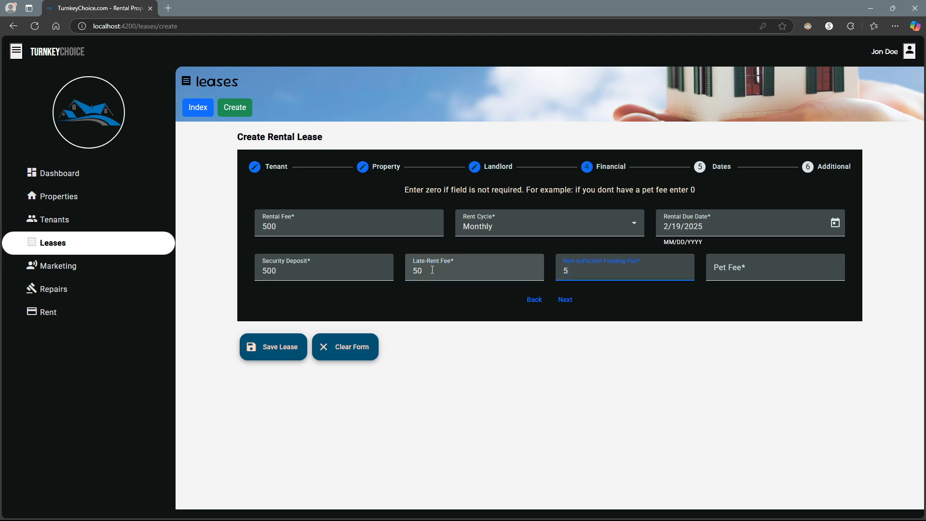
key("Tab")
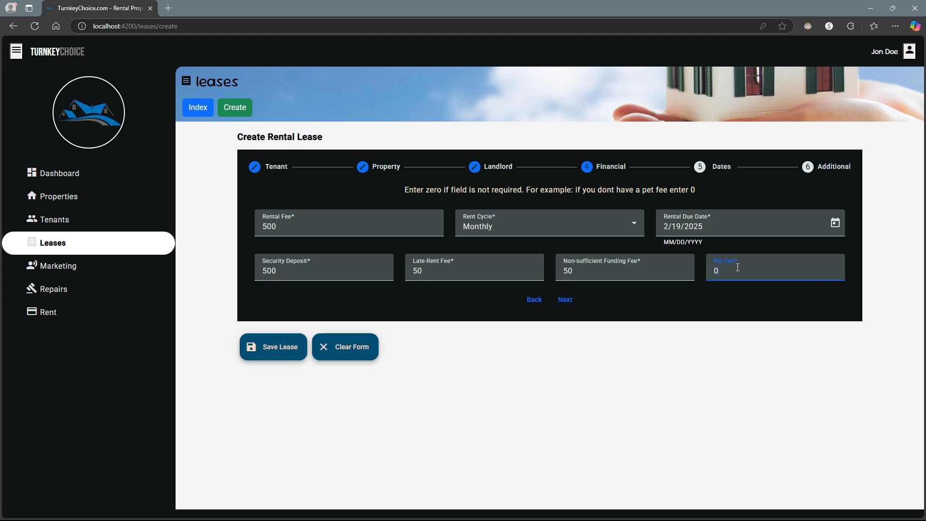
left_click_drag(737, 262, 708, 261)
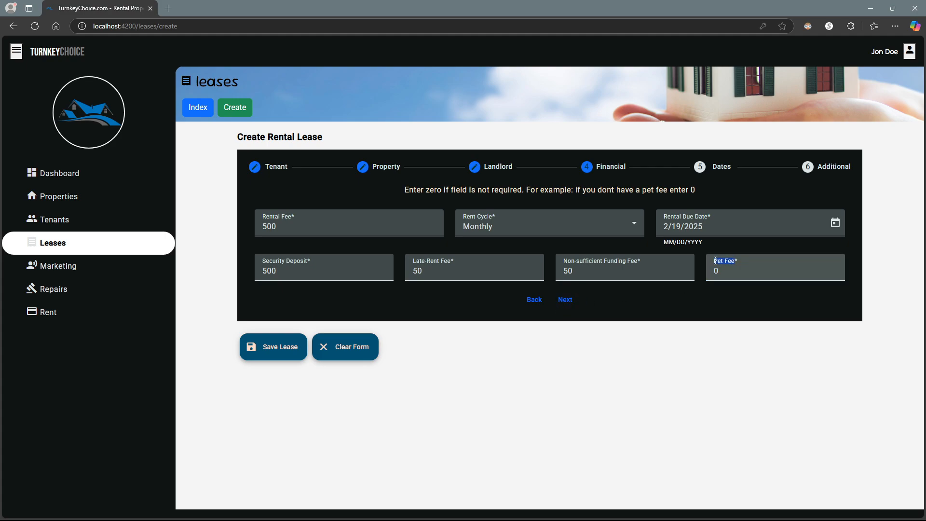
left_click(565, 300)
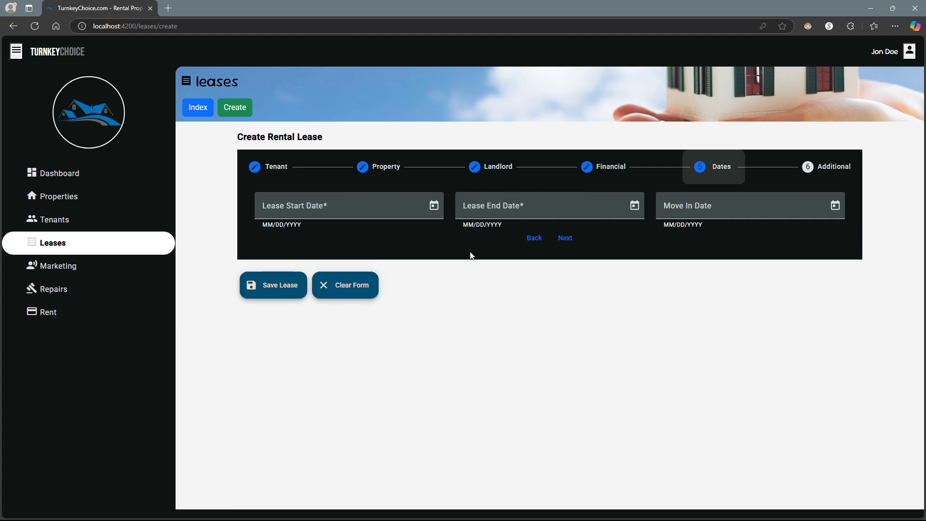
- Set lease start 2/19/2025, end 2/19/2026 and move-in 2/20/2025, then continue to Additional
left_click(434, 206)
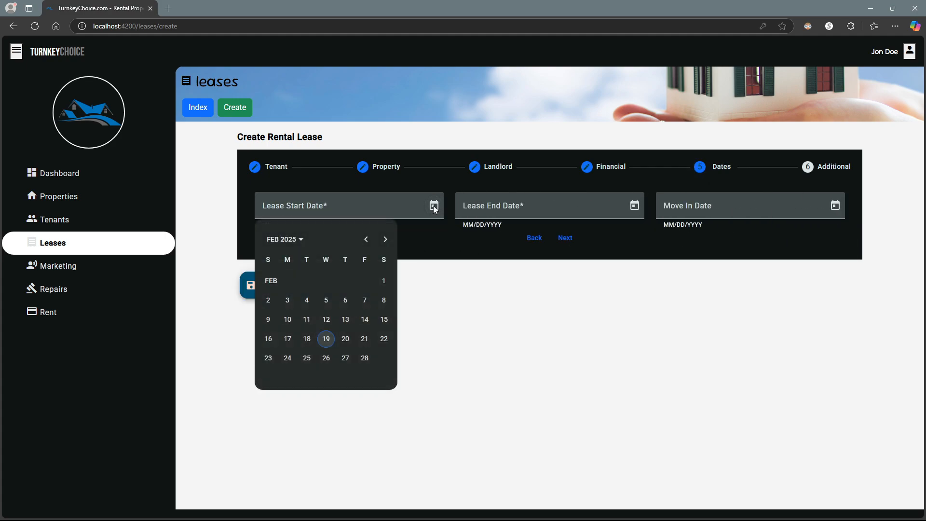
left_click(327, 339)
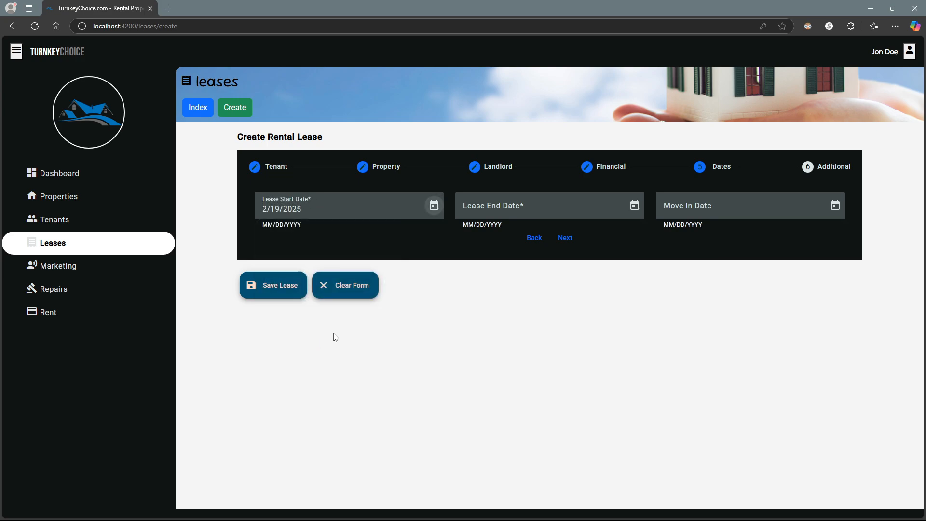
left_click(635, 206)
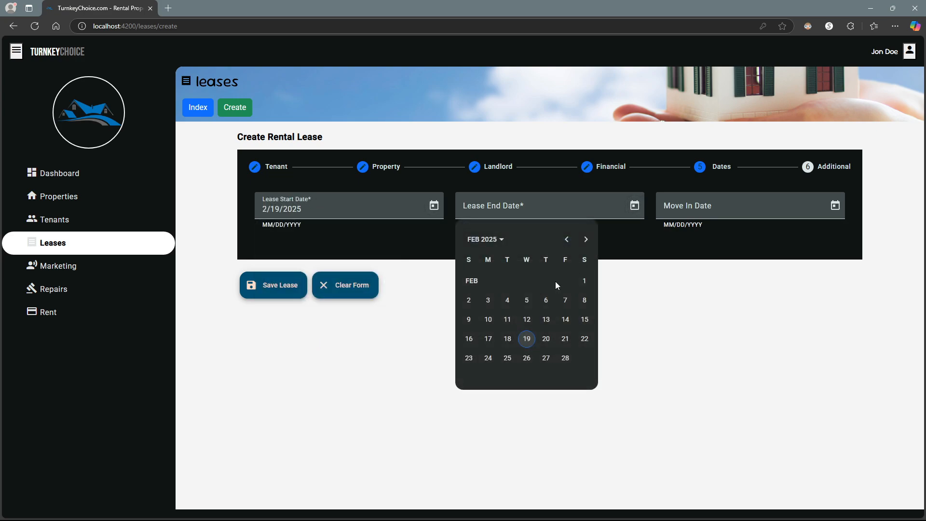
left_click(502, 241)
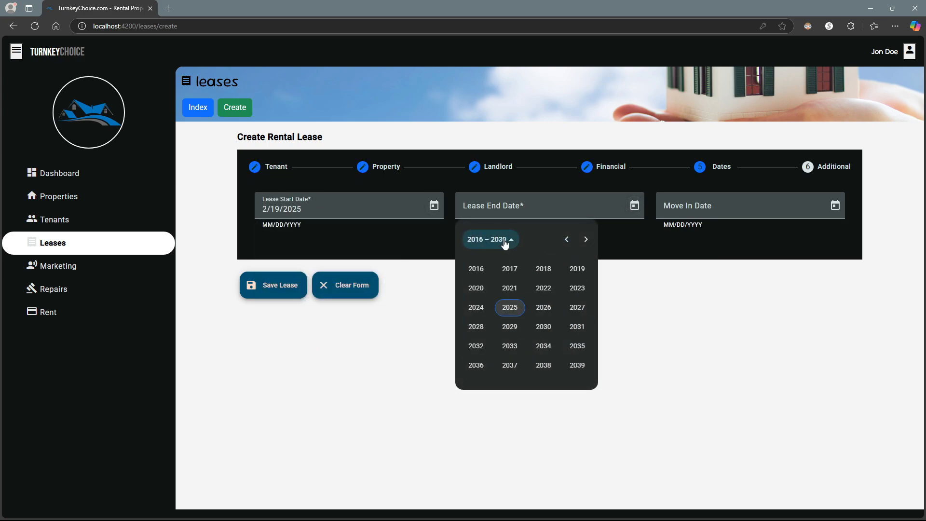
left_click(544, 307)
left_click(503, 290)
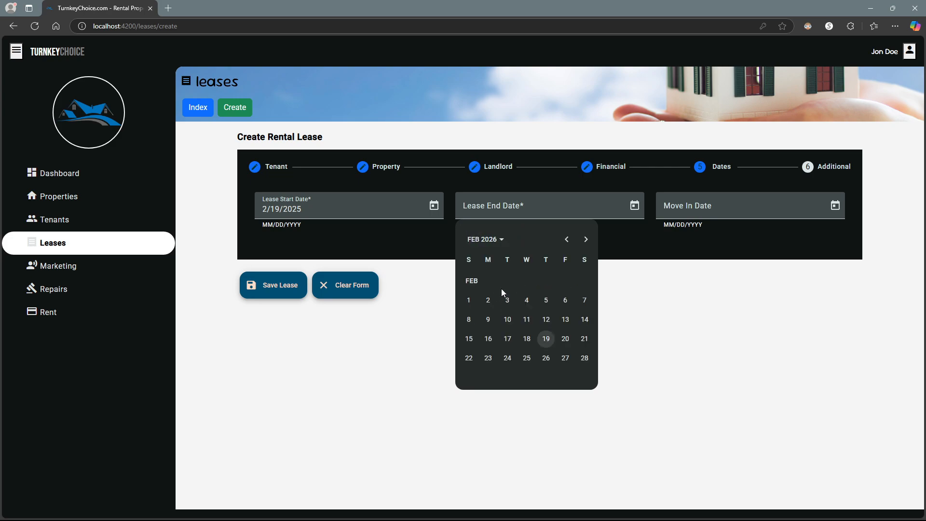
left_click(547, 340)
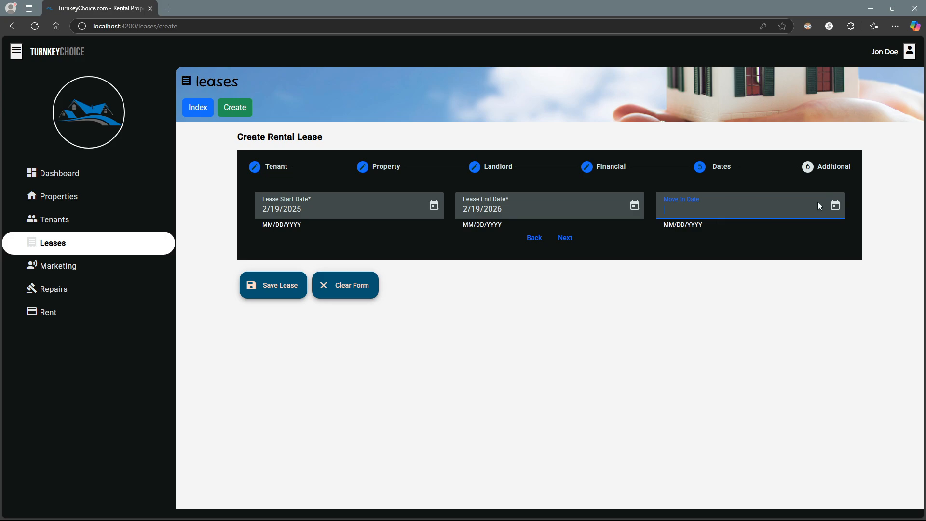
left_click(835, 205)
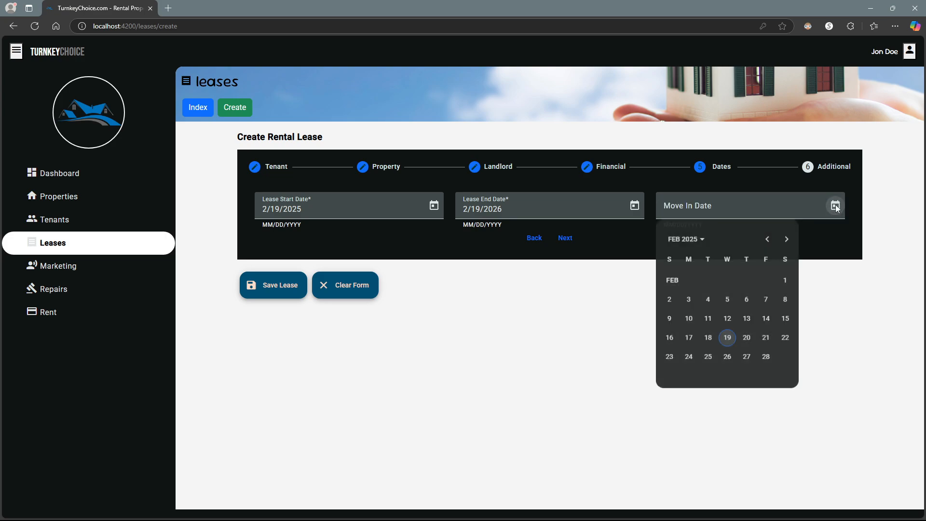
left_click(747, 339)
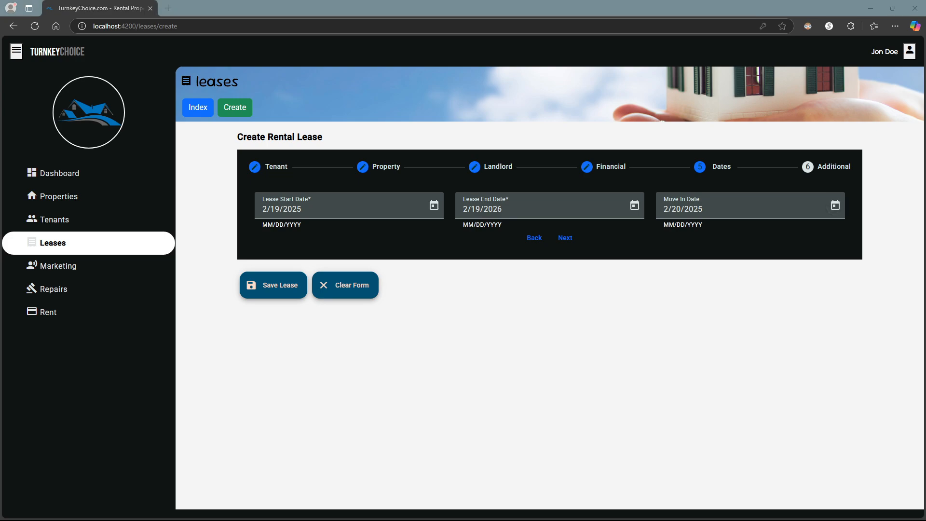
left_click(566, 238)
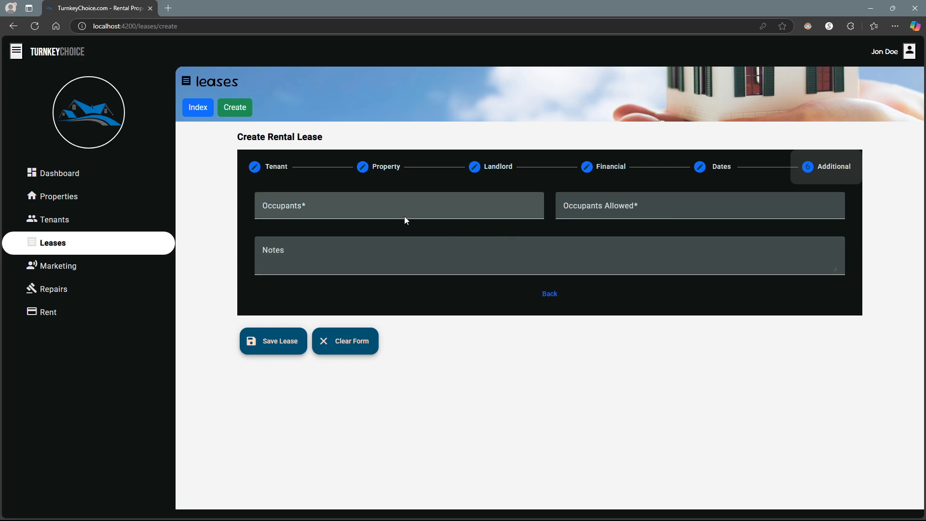
- Enter 2 occupants, 4 allowed and the note 'Additional information', then save the lease
left_click(391, 210)
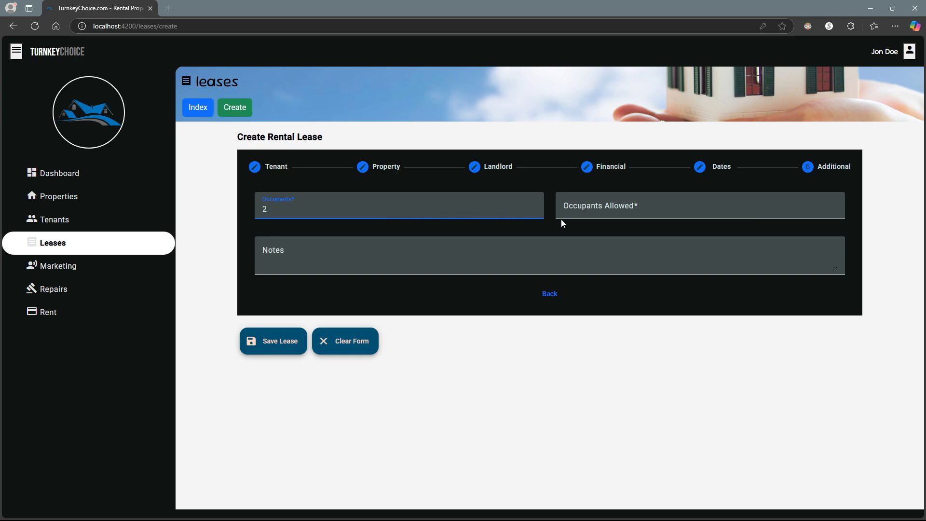
left_click(588, 207)
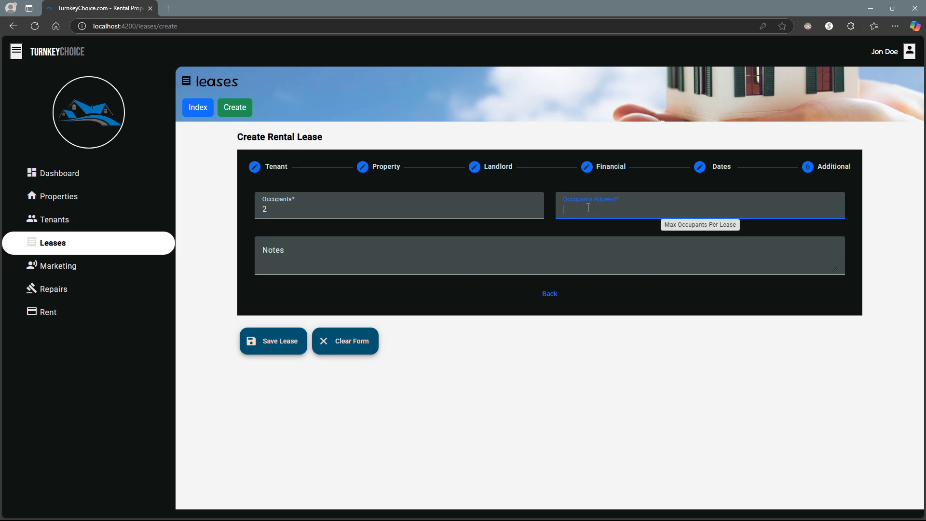
left_click(428, 255)
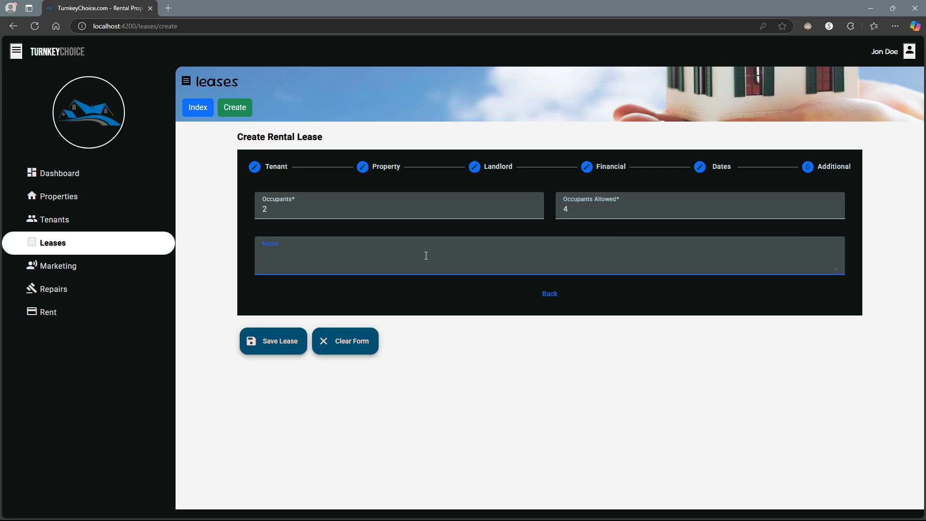
type("Additional info")
left_click(285, 344)
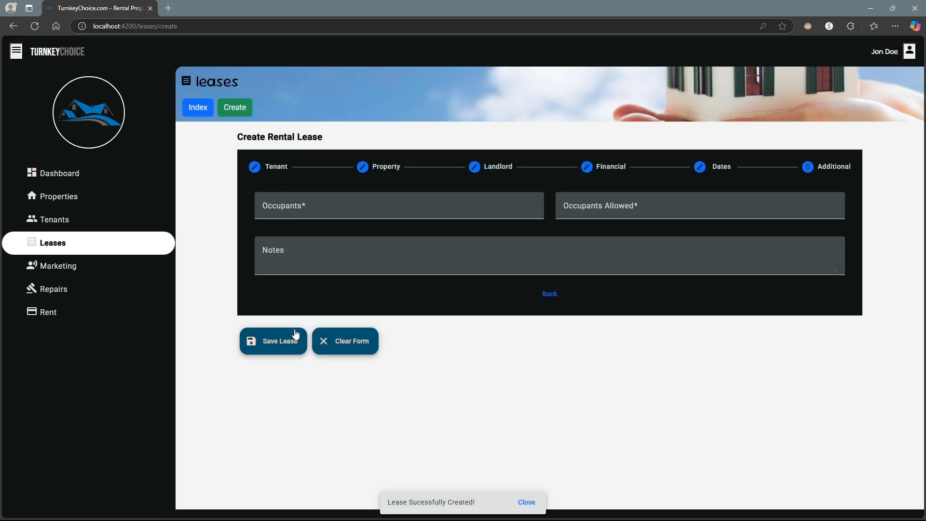
- Dismiss the confirmation and open lease 4's details from the leases index
left_click(526, 502)
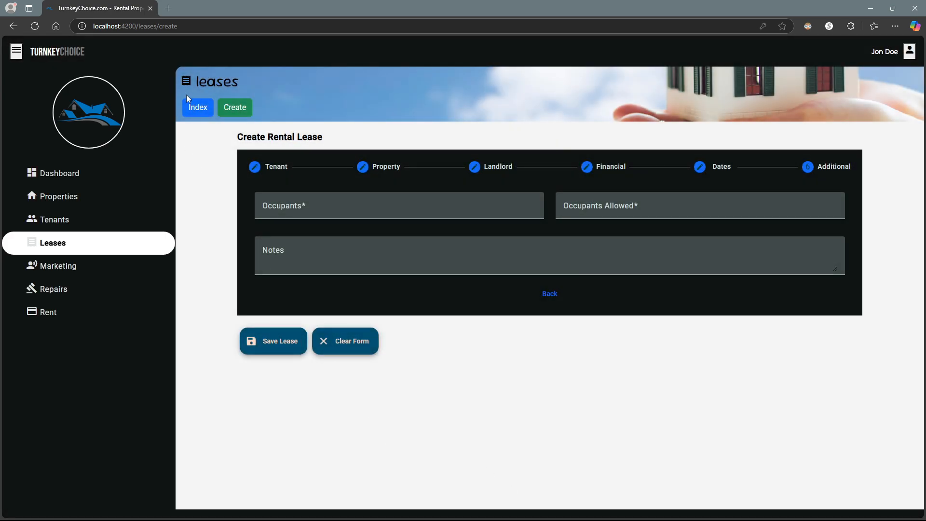
left_click(193, 106)
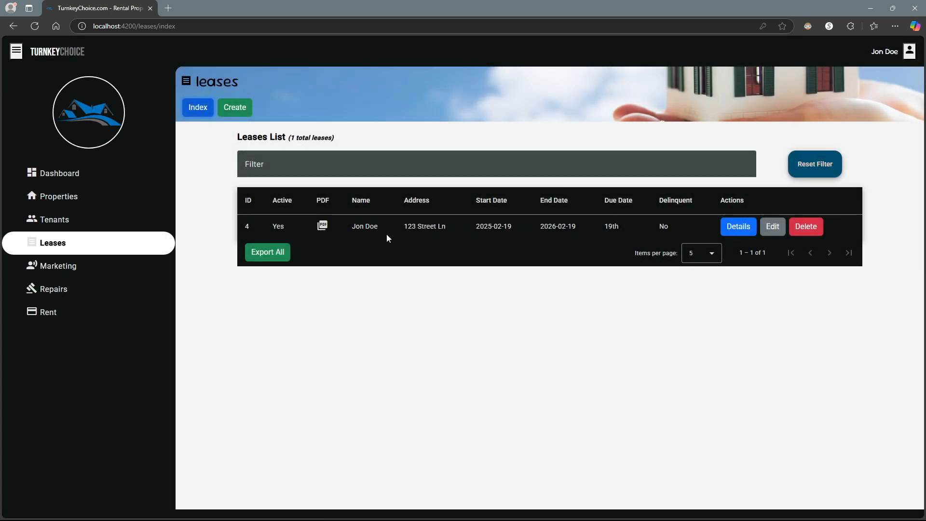
left_click(738, 227)
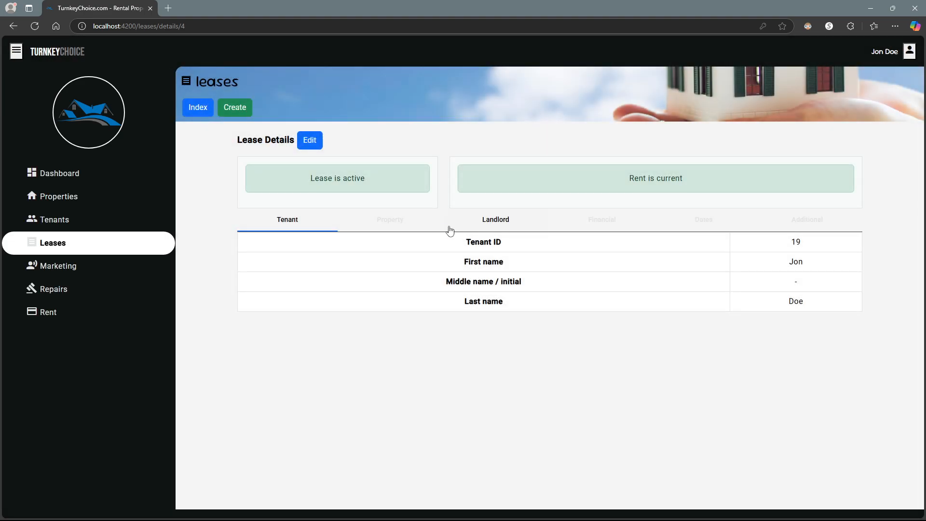
left_click_drag(307, 180, 403, 194)
left_click_drag(627, 179, 695, 177)
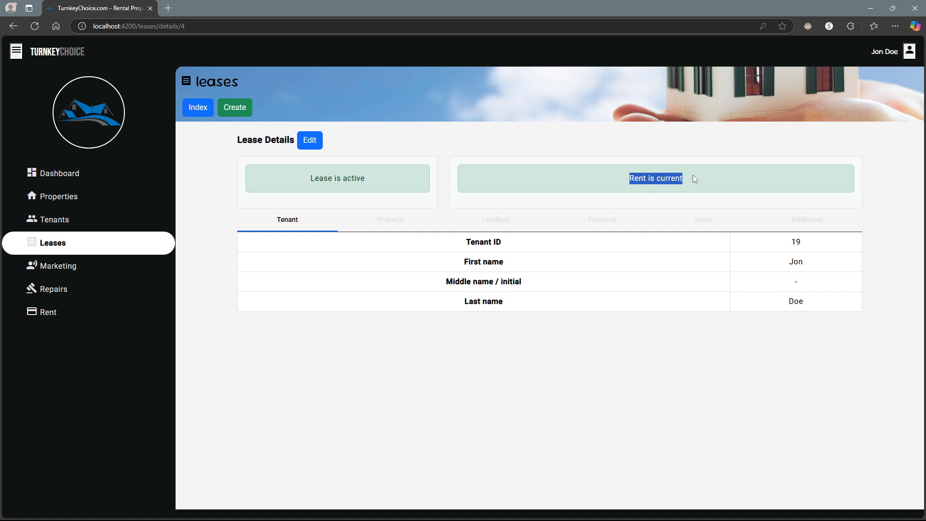
left_click(590, 187)
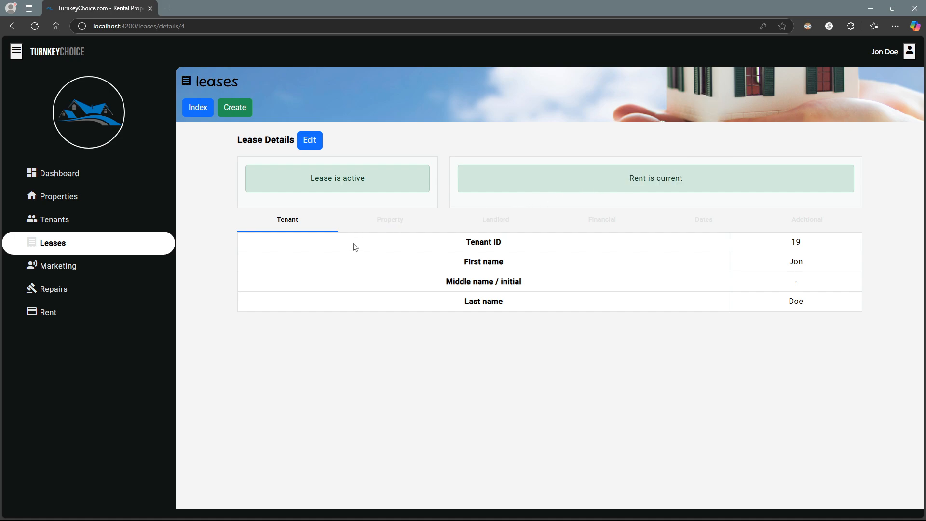
- Browse lease 4's Property, Landlord and Financial tabs, then return to the Leases list
left_click(396, 220)
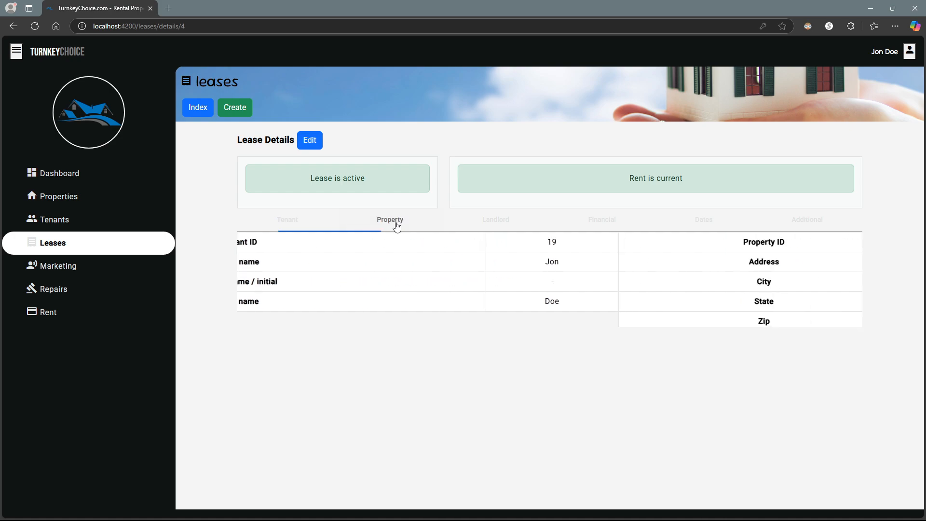
left_click(500, 226)
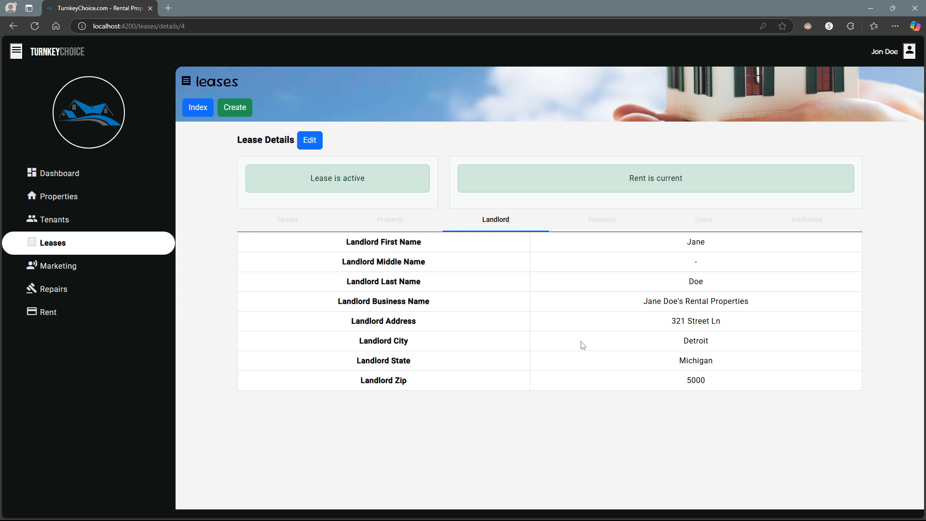
left_click_drag(665, 303, 754, 306)
left_click(706, 309)
left_click(593, 228)
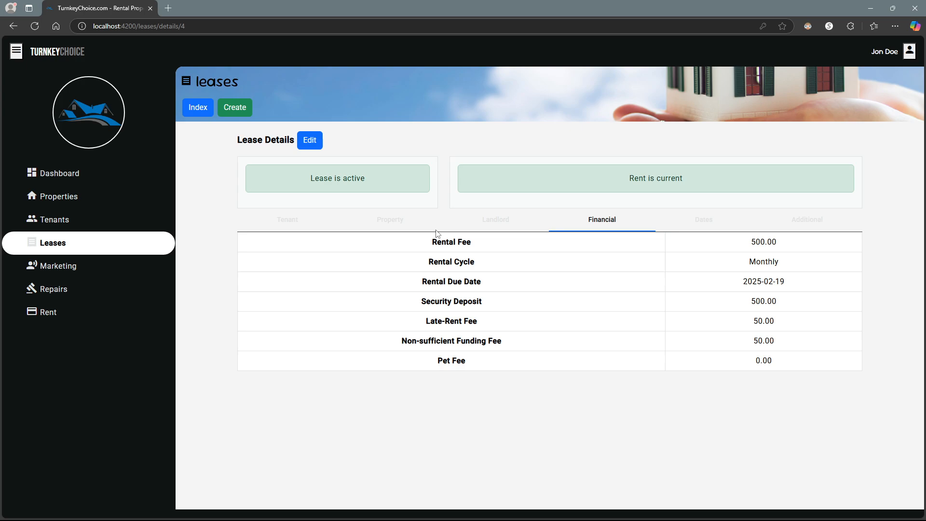
left_click(116, 252)
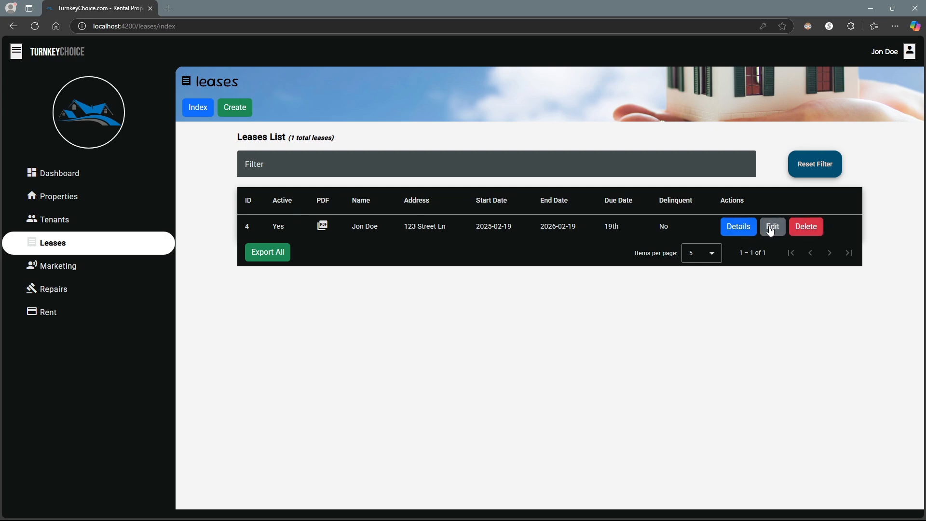
- Download the lease agreement PDF and check its property address, security deposit and start date
left_click(324, 227)
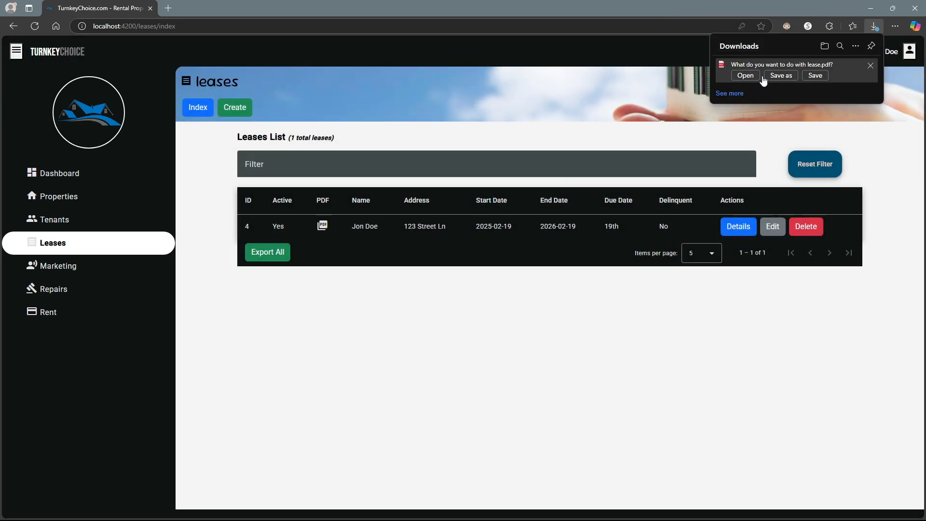
left_click(745, 76)
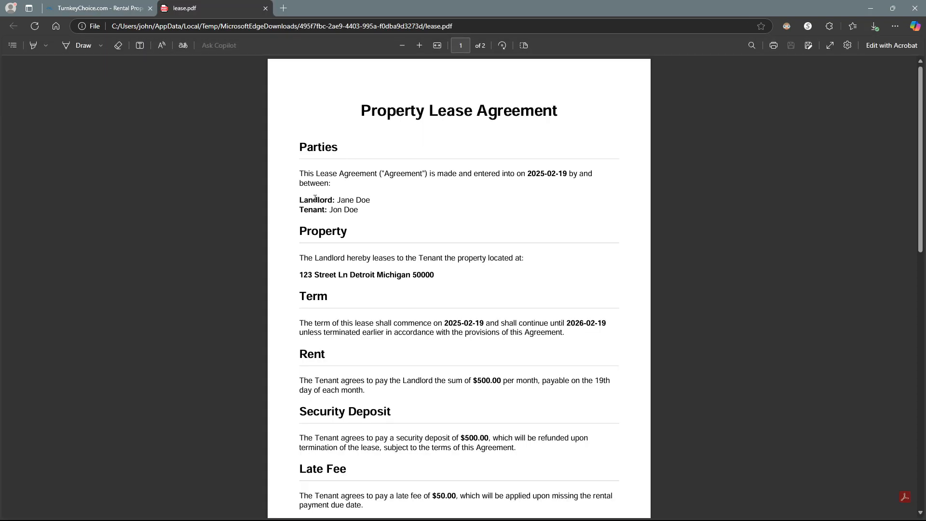
scroll(337, 127, "down", 2)
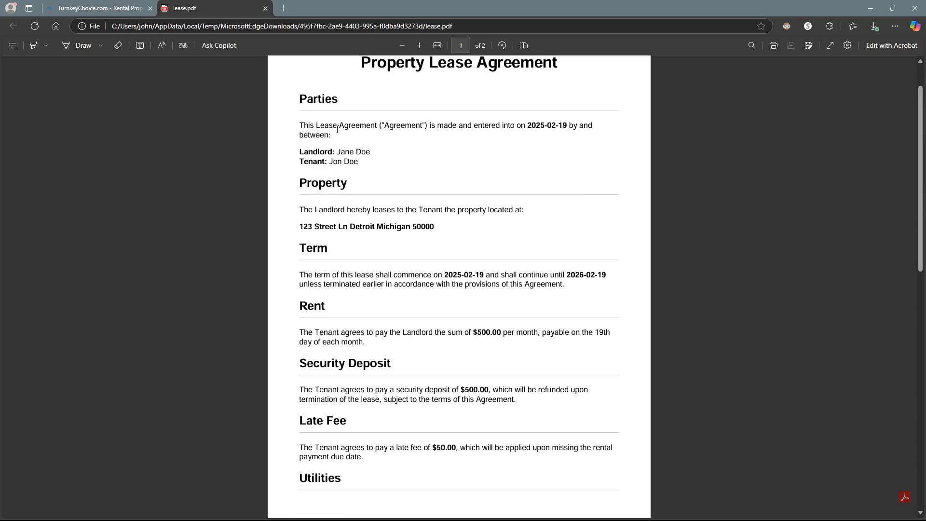
left_click_drag(318, 179, 377, 179)
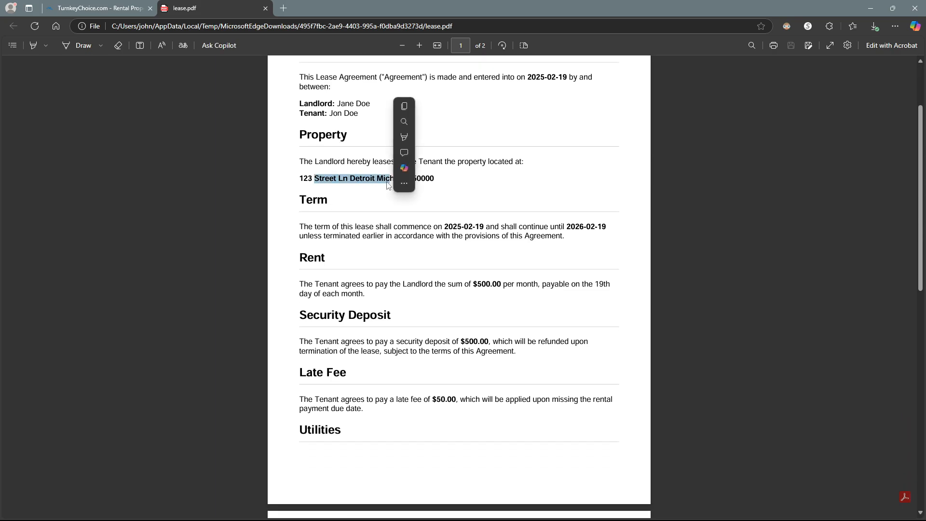
left_click(482, 280)
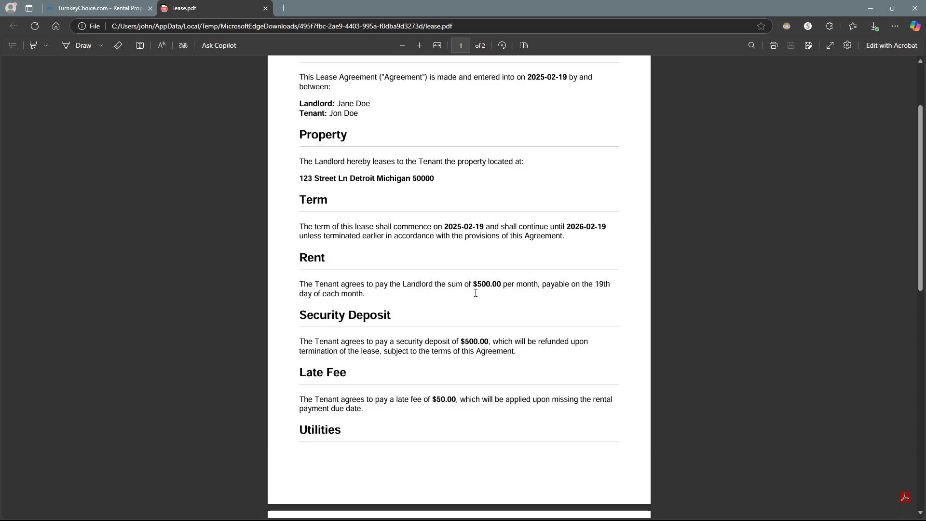
double_click(465, 341)
left_click(475, 278)
left_click_drag(445, 230, 483, 229)
left_click(429, 245)
- Check the end of the PDF, including the copyright line, then return to TurnkeyChoice
scroll(424, 244, "down", 7)
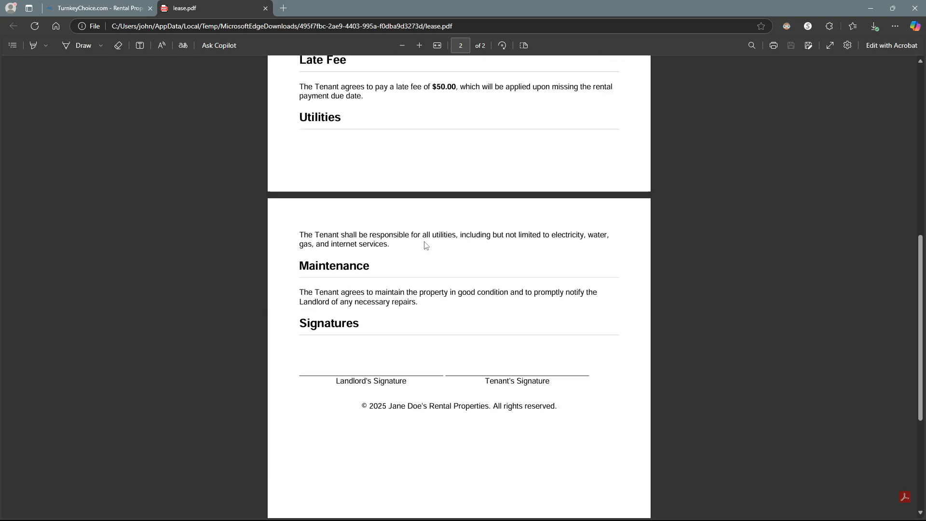
scroll(418, 244, "down", 2)
left_click_drag(383, 285, 490, 289)
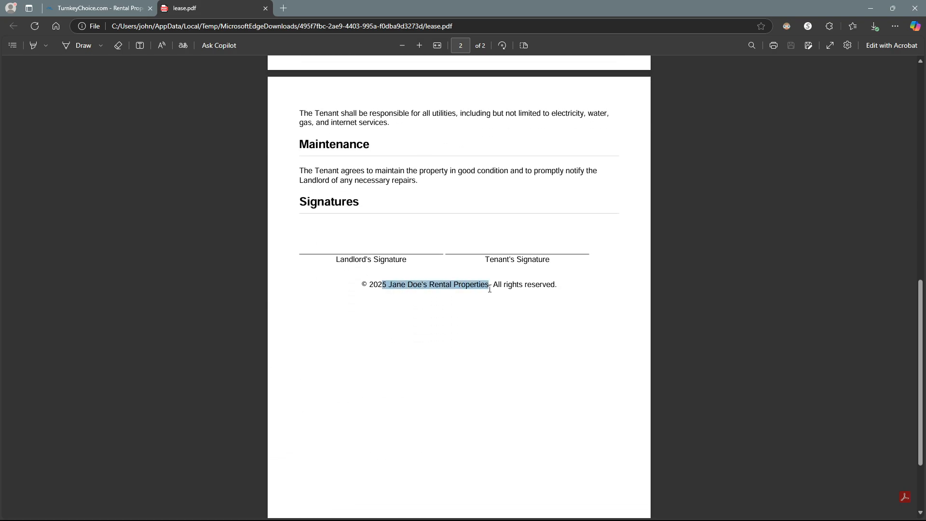
left_click(443, 291)
scroll(434, 288, "up", 5)
scroll(429, 281, "up", 6)
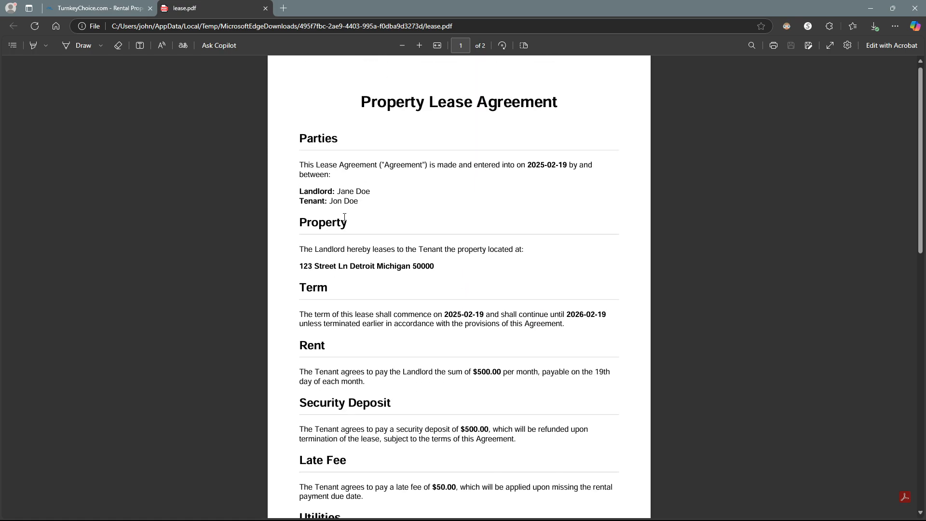
left_click(132, 8)
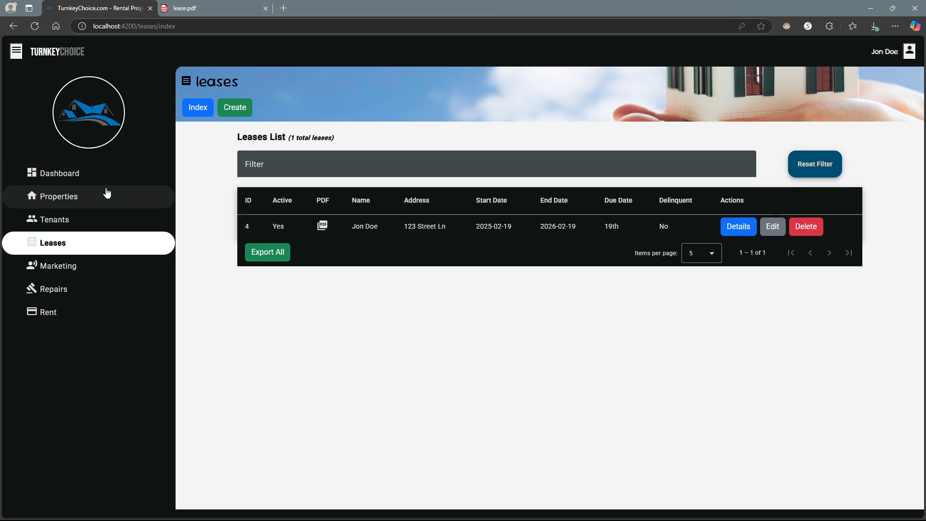
- Open the 123 Street Ln property from the Properties list
left_click(89, 202)
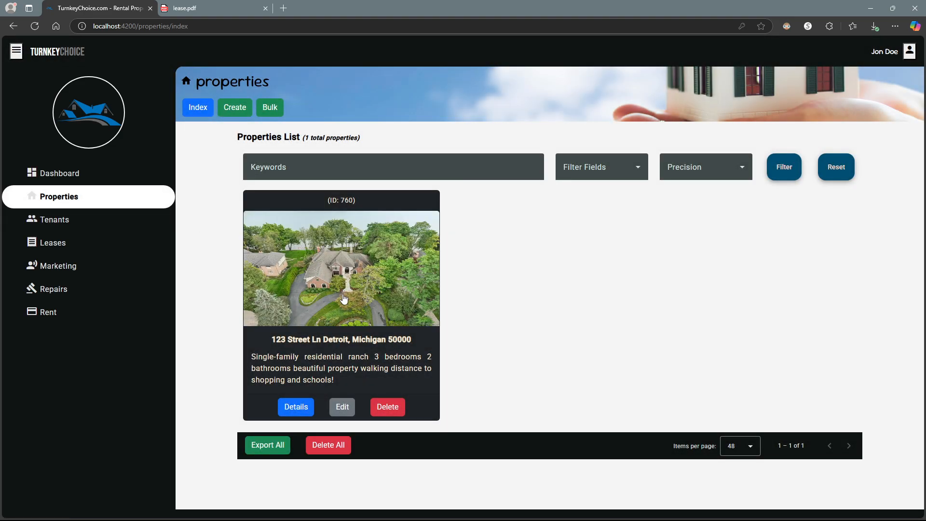
left_click(329, 289)
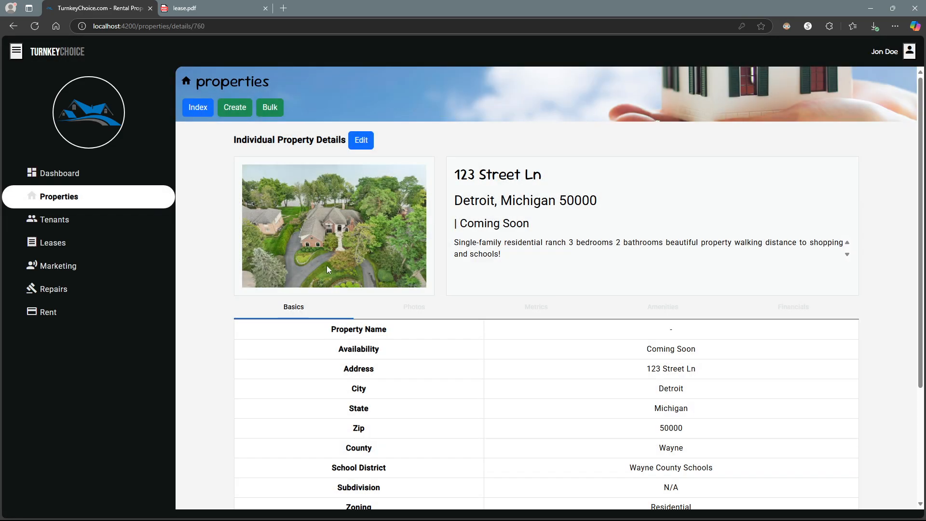
scroll(341, 212, "down", 3)
scroll(340, 211, "up", 3)
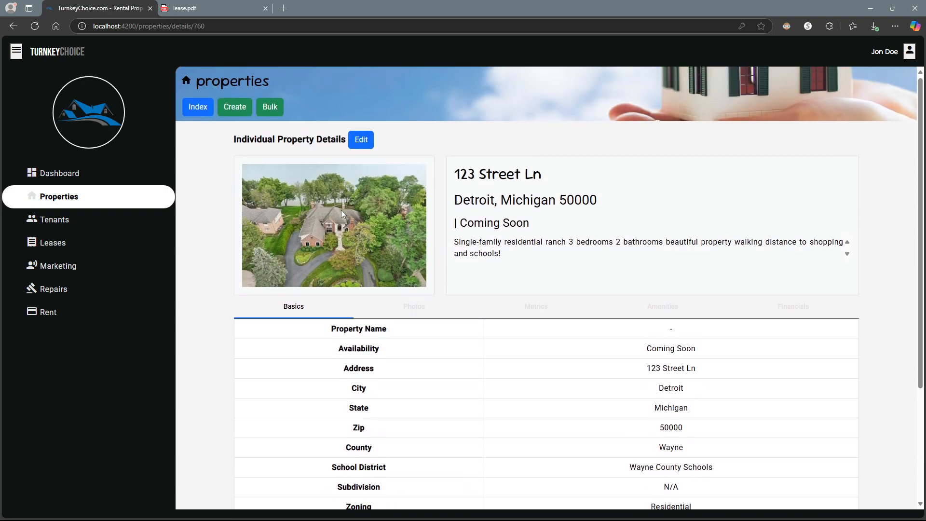
scroll(342, 222, "down", 4)
scroll(343, 257, "up", 3)
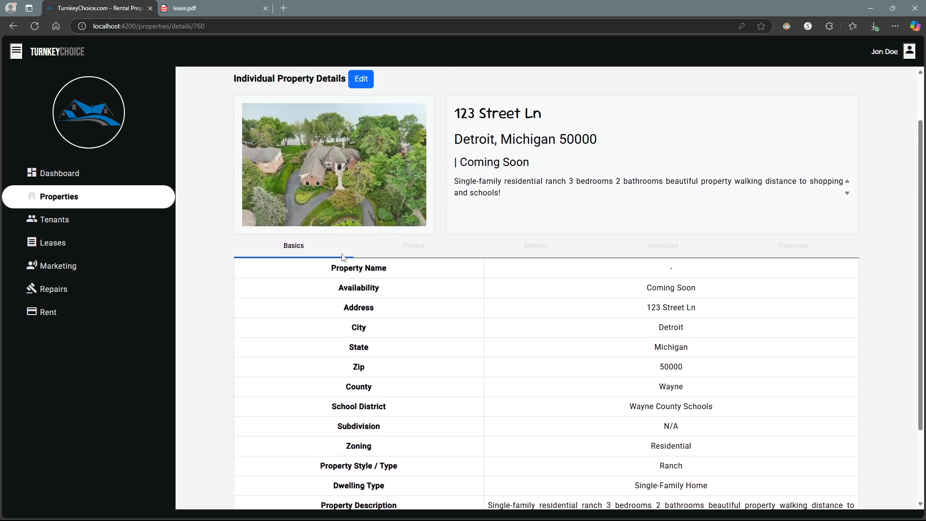
- Open the property's cover photo in another tab, then show its Basics information again
left_click(399, 290)
scroll(397, 286, "down", 7)
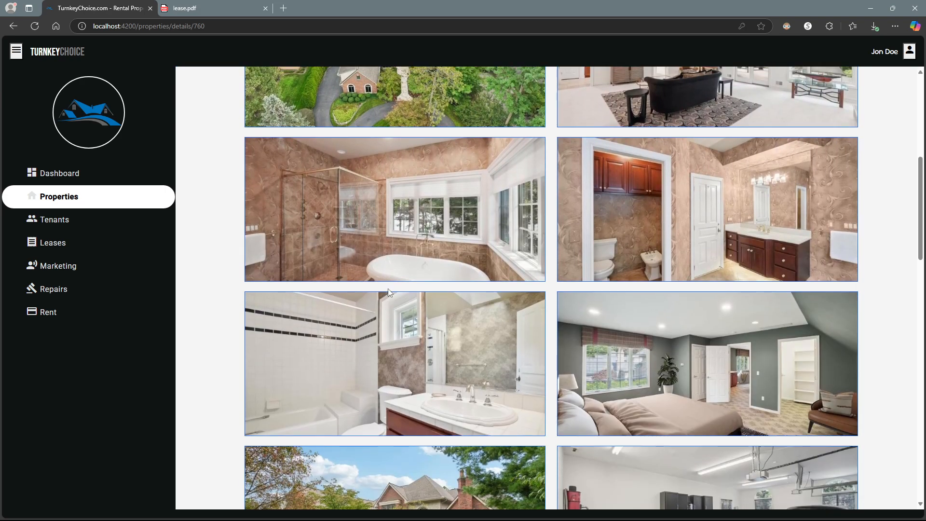
scroll(380, 261, "up", 5)
left_click(380, 261)
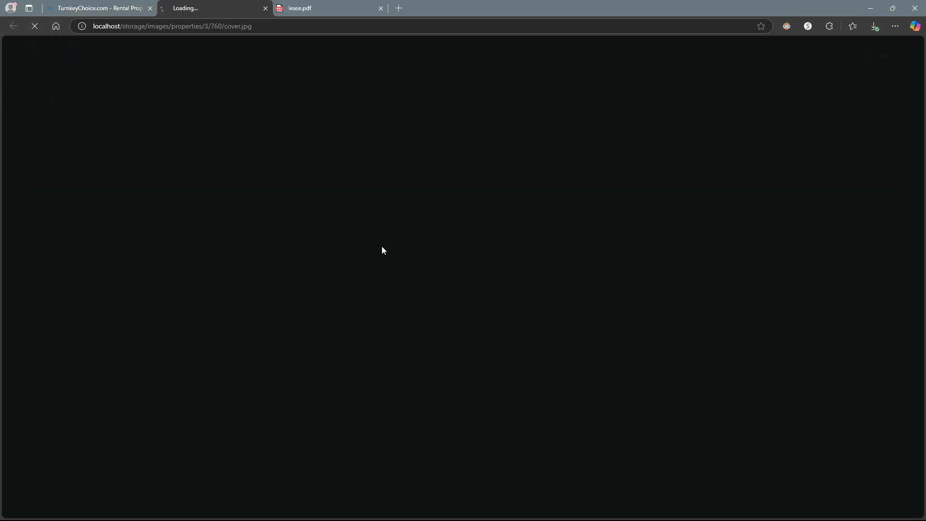
left_click(120, 7)
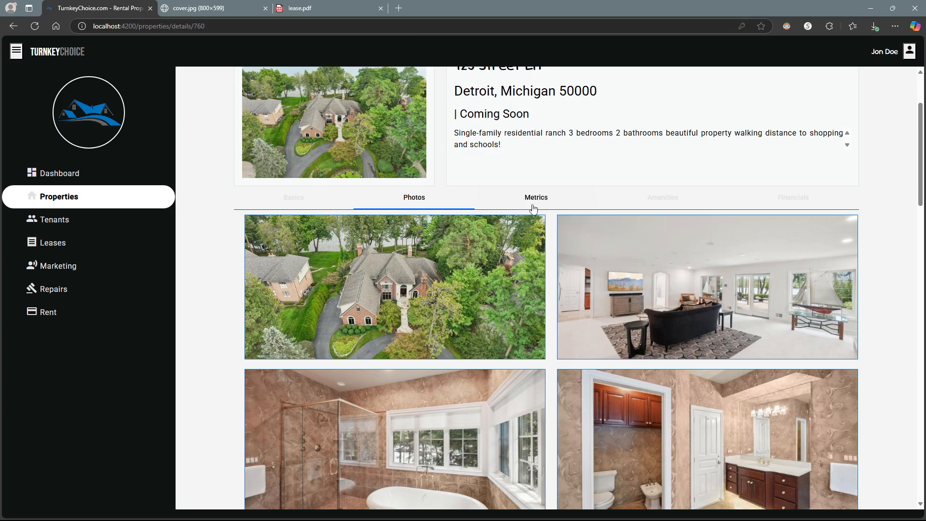
scroll(533, 222, "up", 3)
scroll(369, 175, "down", 2)
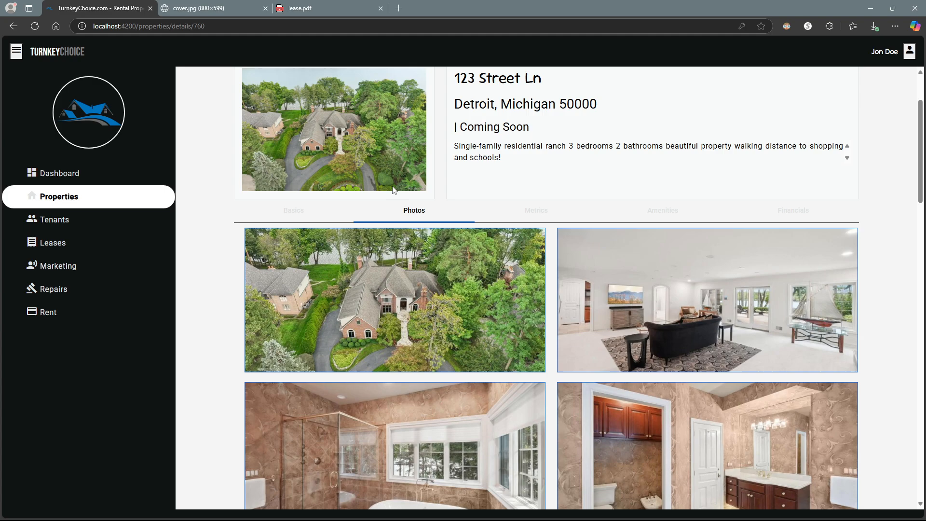
scroll(392, 186, "up", 2)
left_click(285, 305)
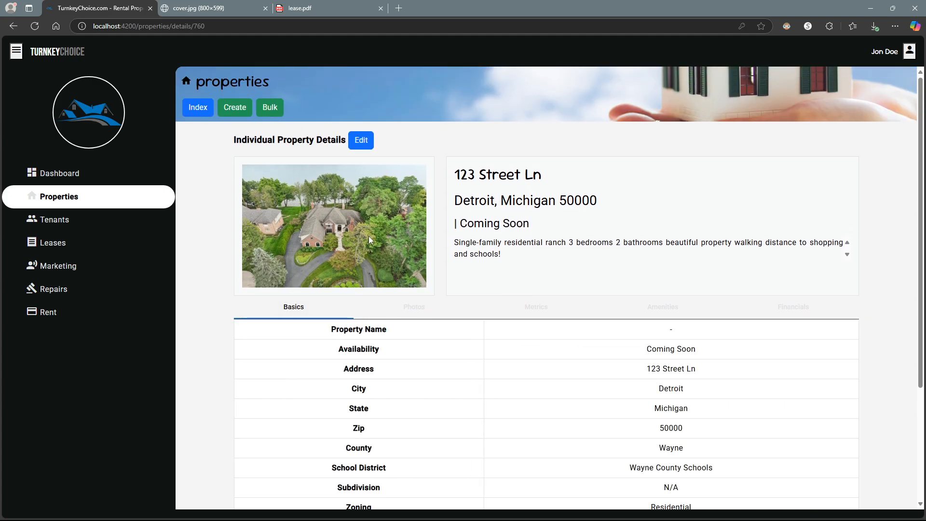
- Edit property 760, set its Property Name to 'Street Lane Home', and update it
left_click(361, 141)
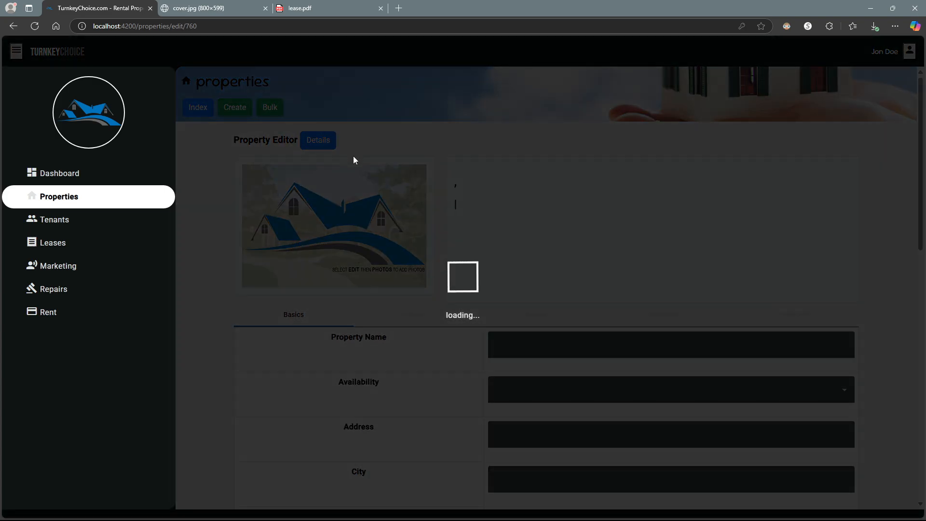
scroll(353, 213, "down", 1)
scroll(354, 215, "down", 4)
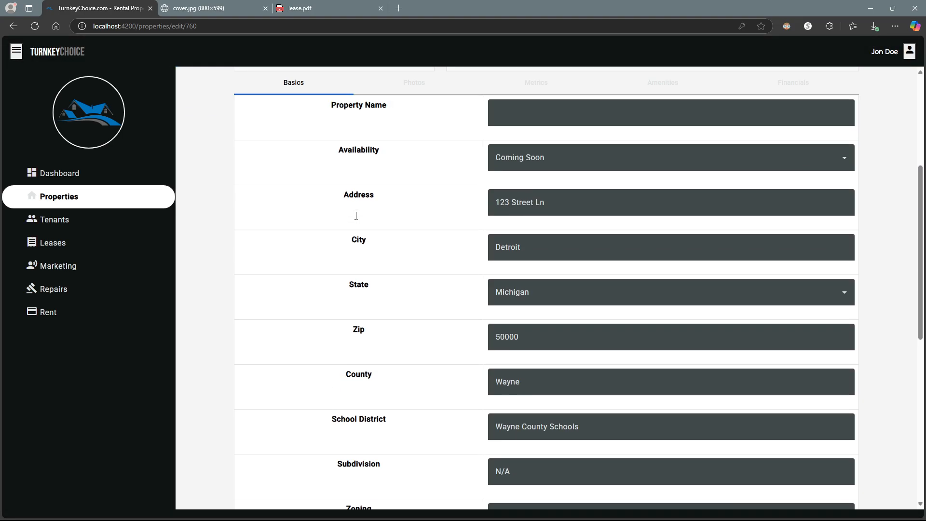
scroll(355, 219, "up", 4)
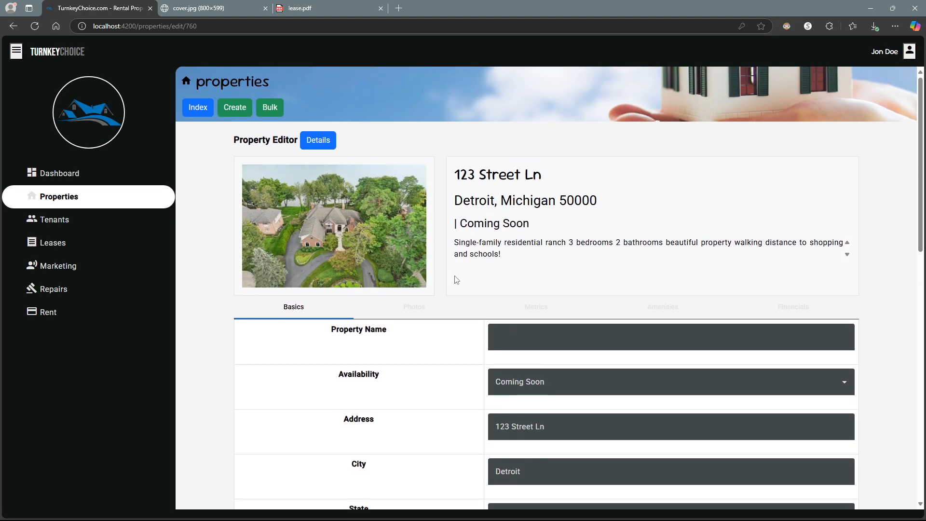
left_click(526, 336)
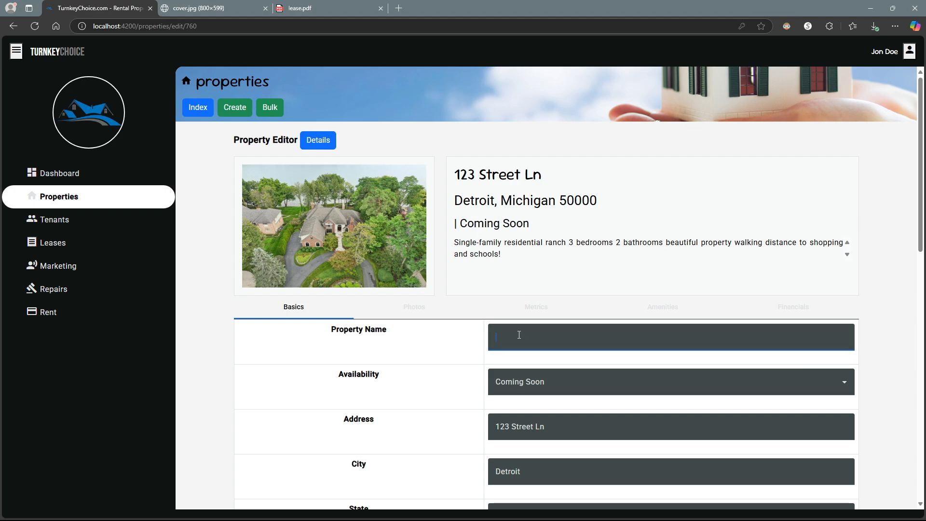
type("Street Lane Home")
scroll(386, 227, "down", 12)
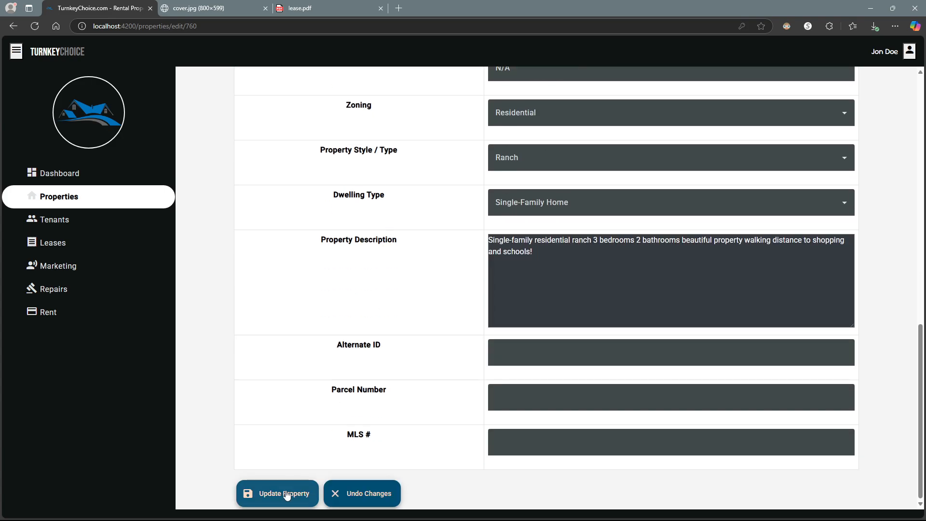
left_click(286, 494)
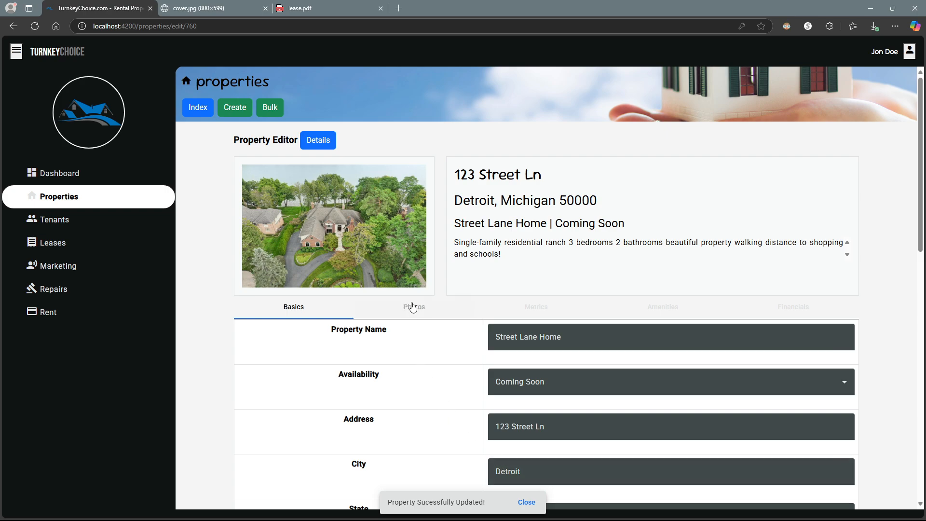
- Verify the new name, then return to the Properties list showing the Street Lane Home card
left_click_drag(455, 223, 549, 224)
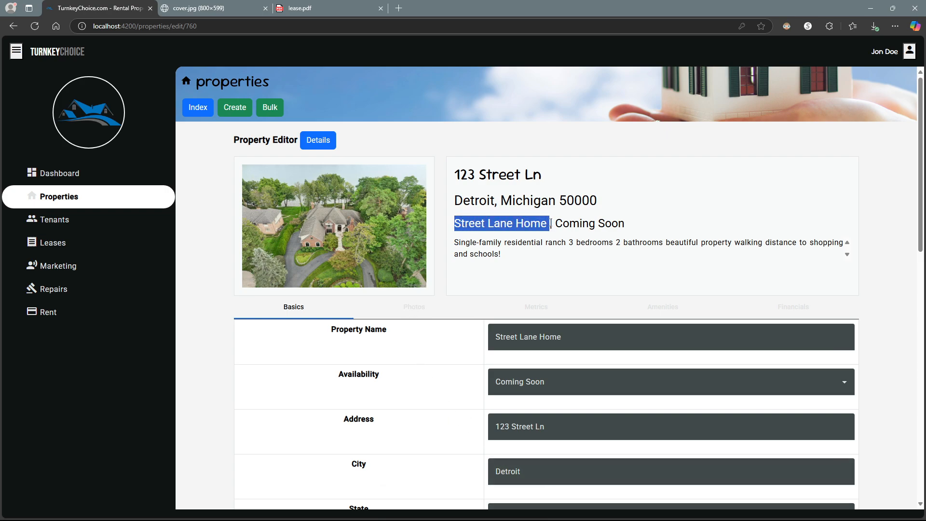
left_click(202, 107)
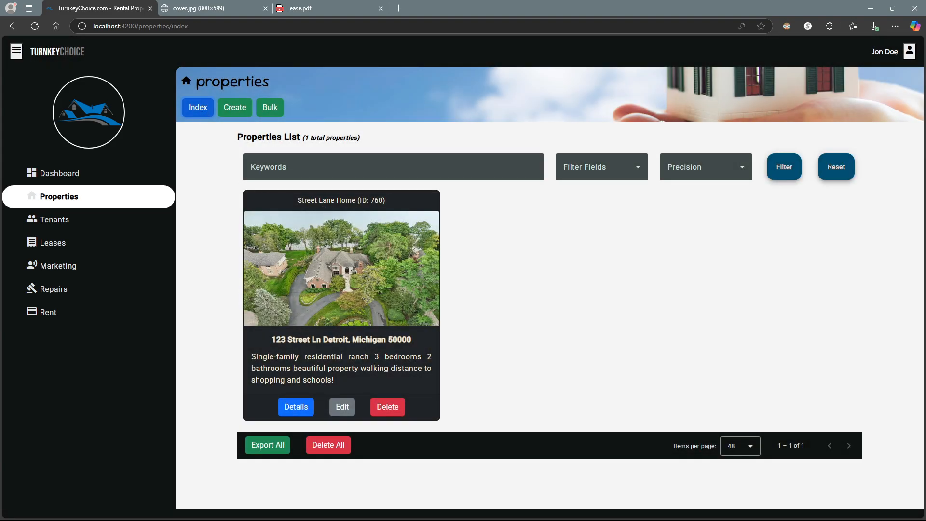
left_click_drag(298, 202, 358, 200)
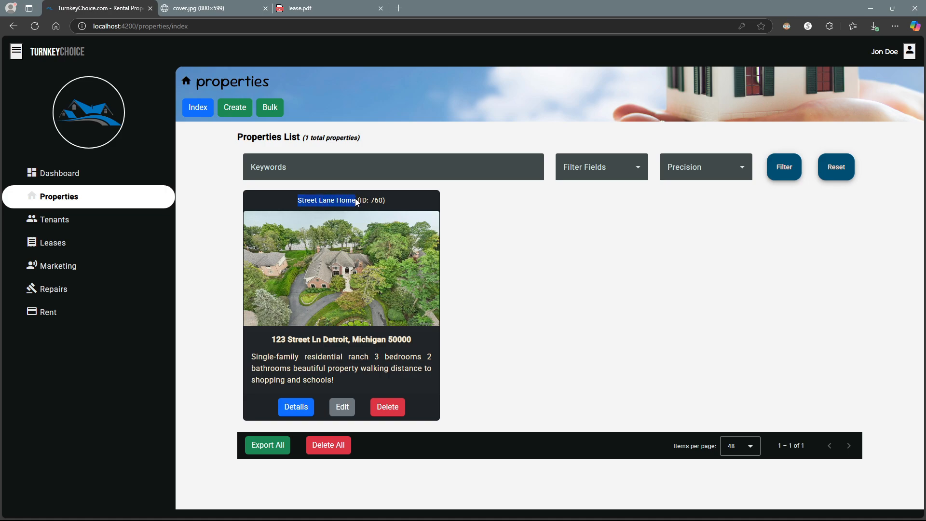
left_click(349, 197)
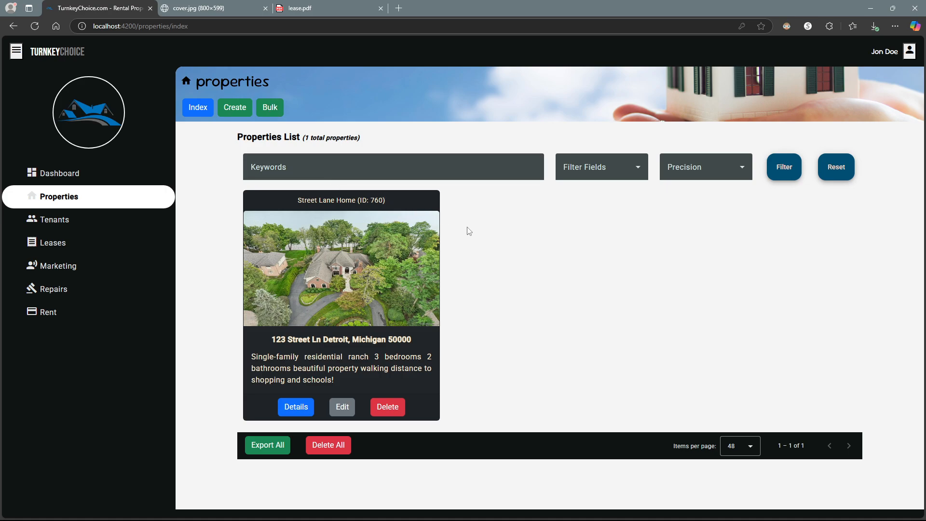
- Open the Bulk page's Property Fields Table and expand the availability status and basement type ID values
left_click(269, 109)
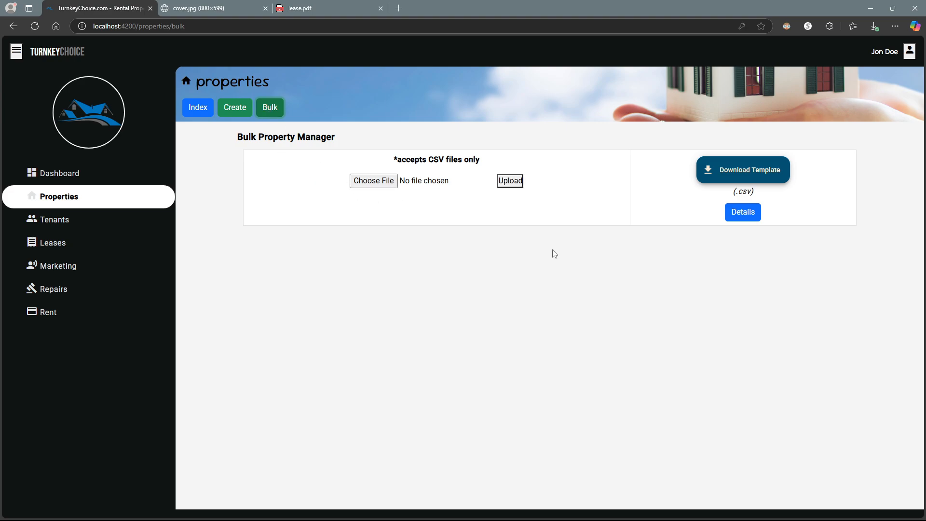
left_click(743, 212)
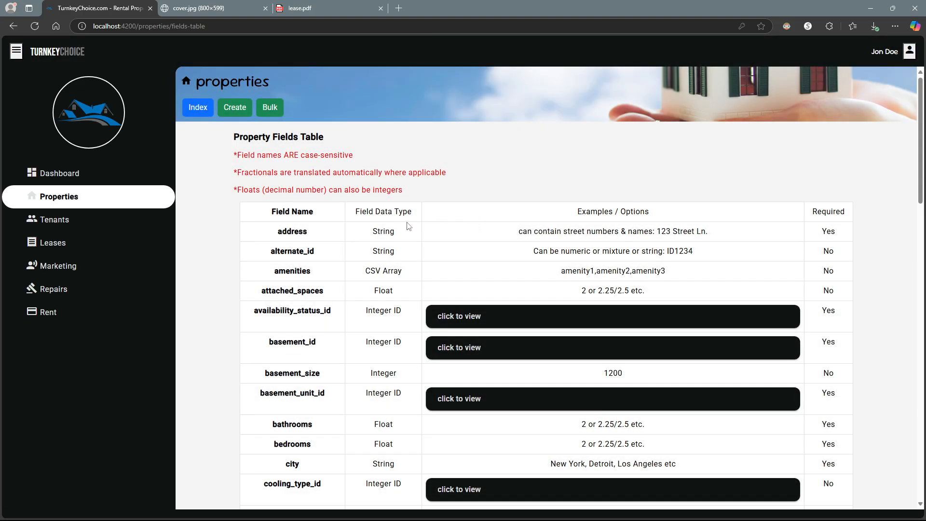
left_click(480, 319)
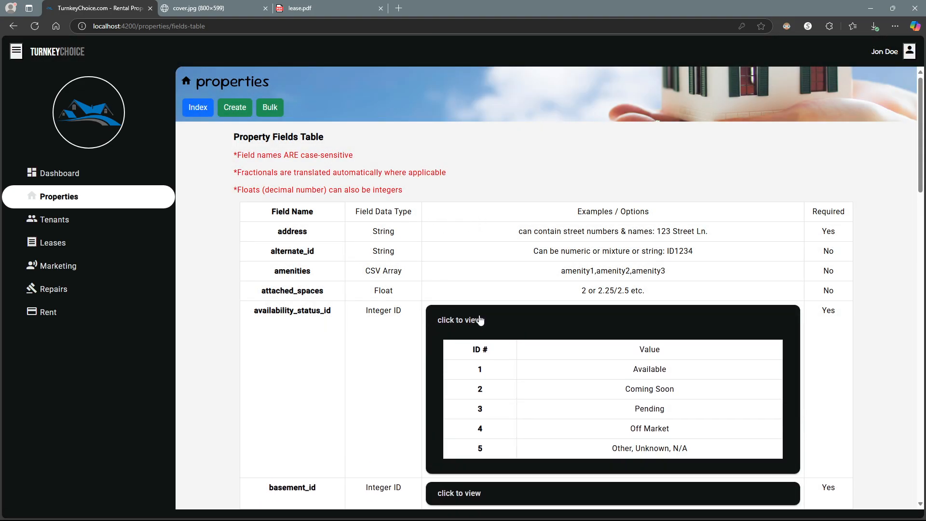
scroll(475, 309, "down", 2)
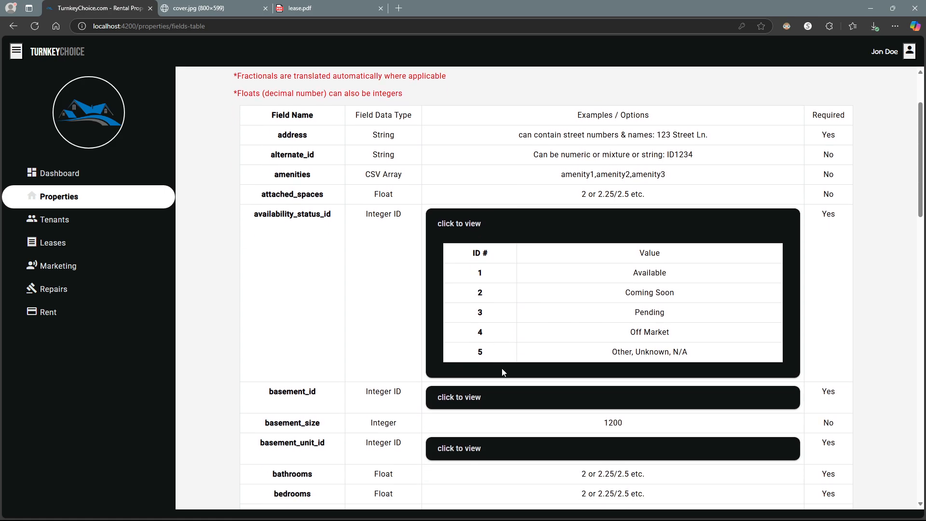
left_click(485, 405)
scroll(475, 338, "down", 4)
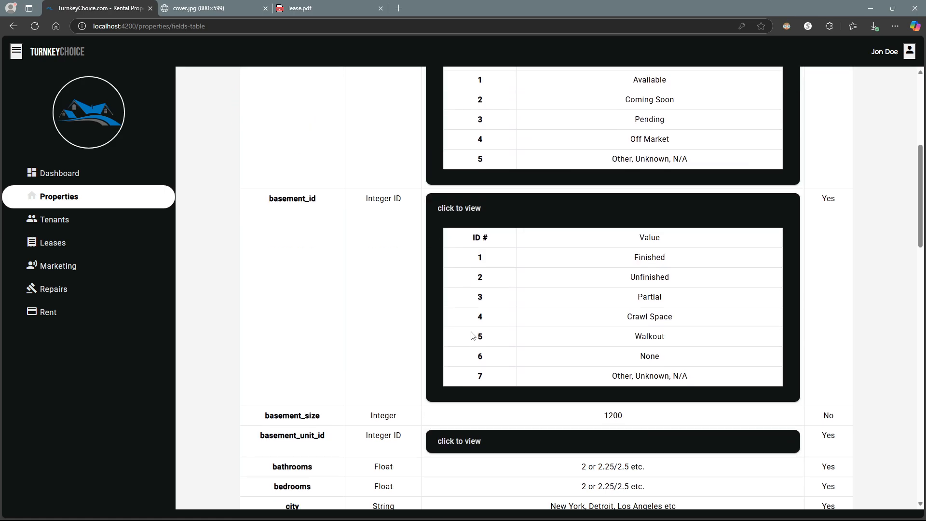
scroll(473, 335, "up", 6)
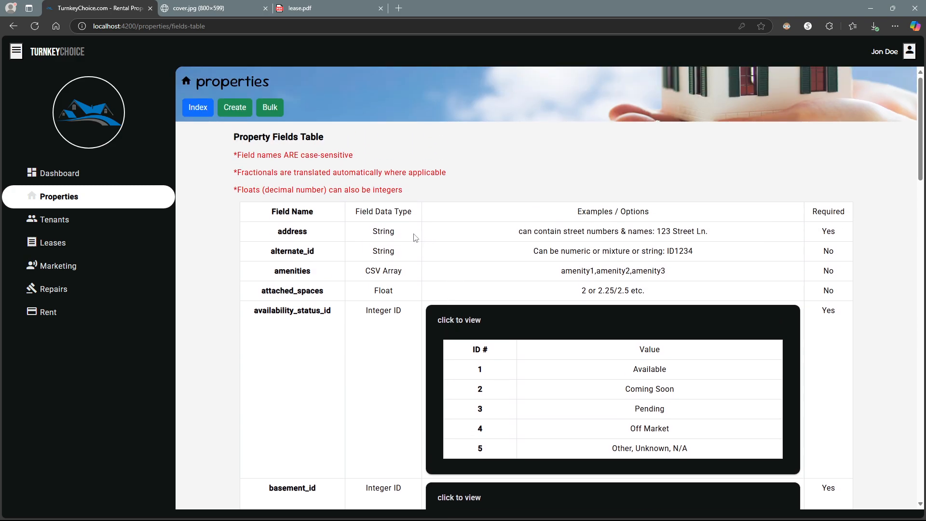
scroll(394, 234, "down", 2)
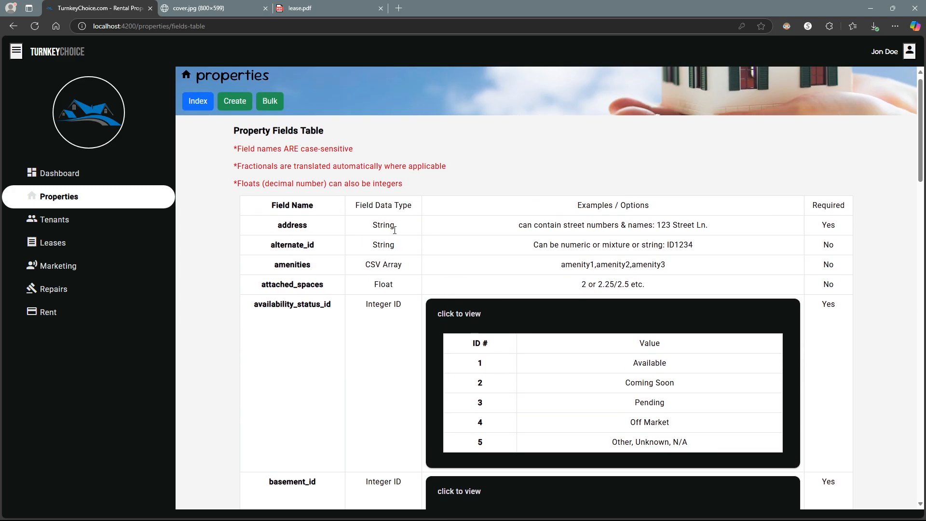
scroll(386, 231, "up", 2)
scroll(379, 237, "down", 2)
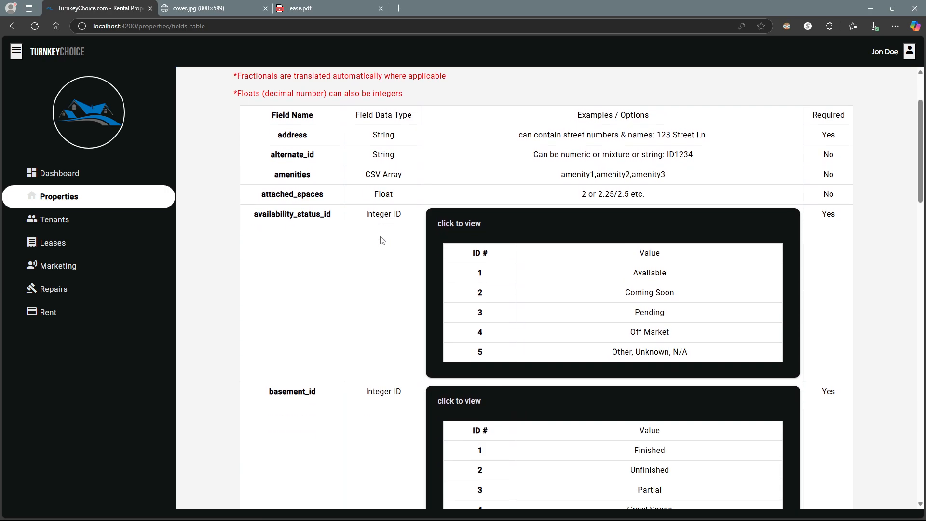
scroll(378, 238, "up", 1)
scroll(379, 238, "down", 15)
scroll(381, 240, "down", 5)
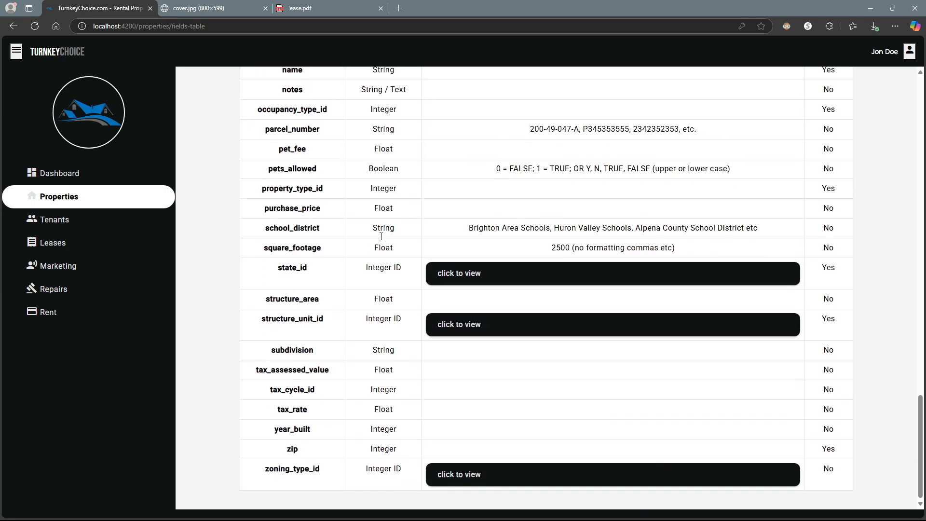
scroll(381, 237, "up", 18)
scroll(381, 239, "up", 10)
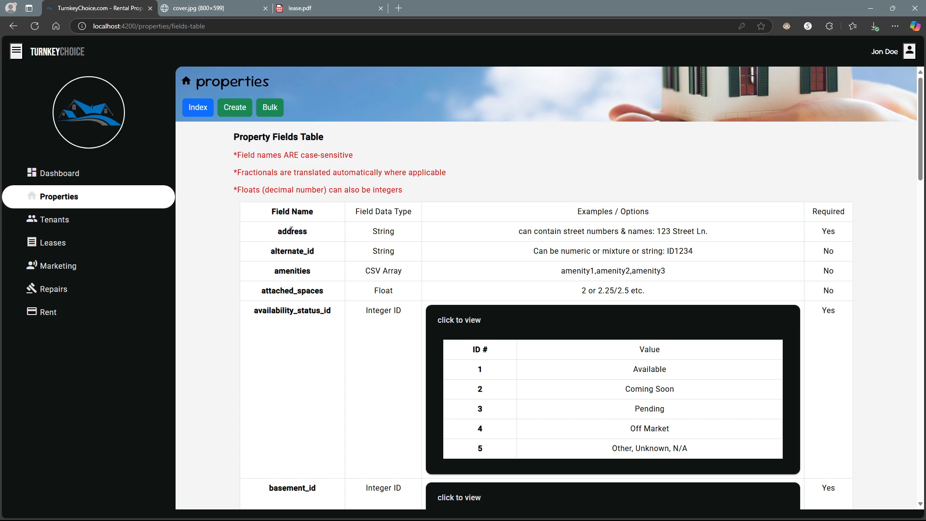
- Highlight the address field's name, its data type and the '123 Street' example
left_click_drag(291, 233, 311, 233)
left_click_drag(373, 232, 381, 232)
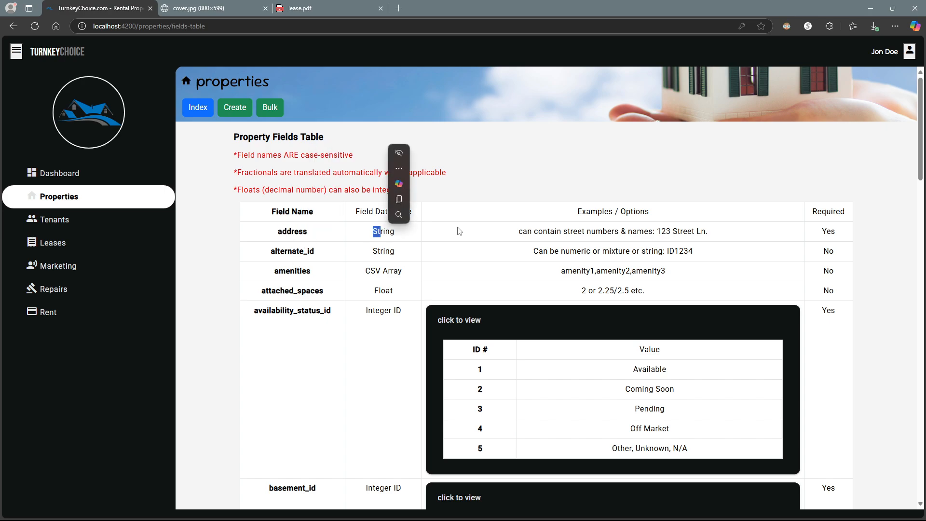
left_click(618, 229)
left_click_drag(660, 232, 706, 233)
left_click(828, 233)
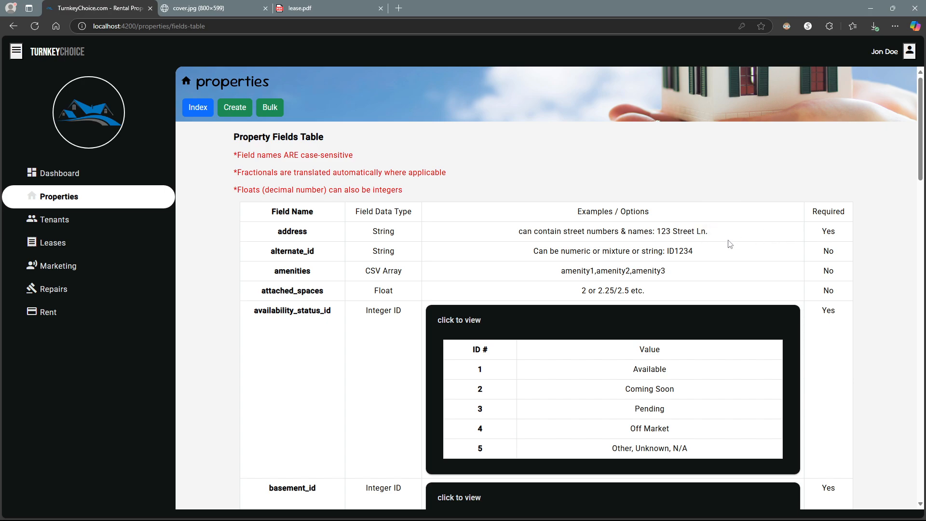
- Download the bulk property CSV template from the Bulk page and save it
left_click(270, 108)
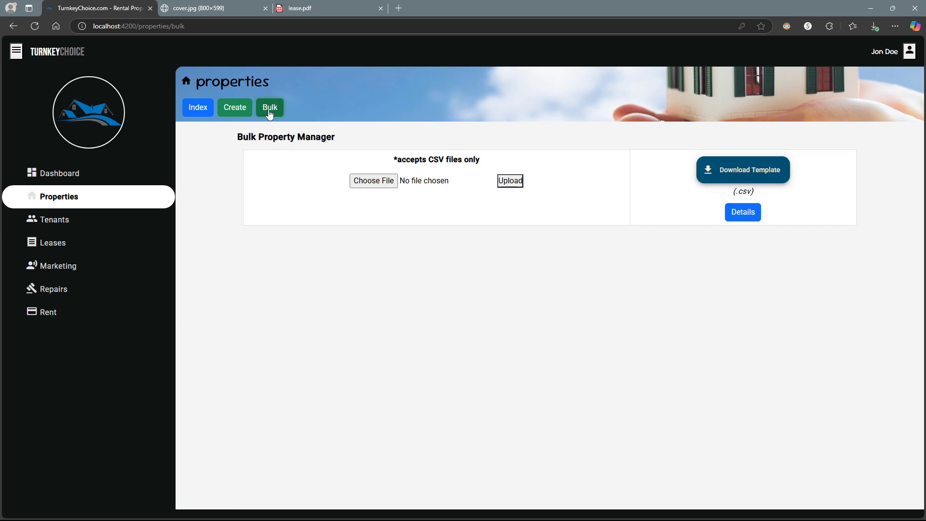
left_click(728, 176)
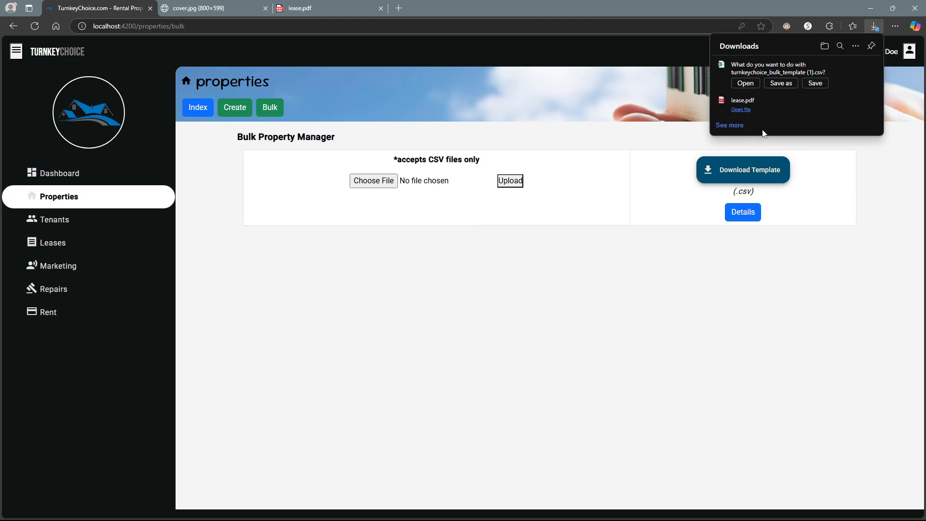
left_click(754, 84)
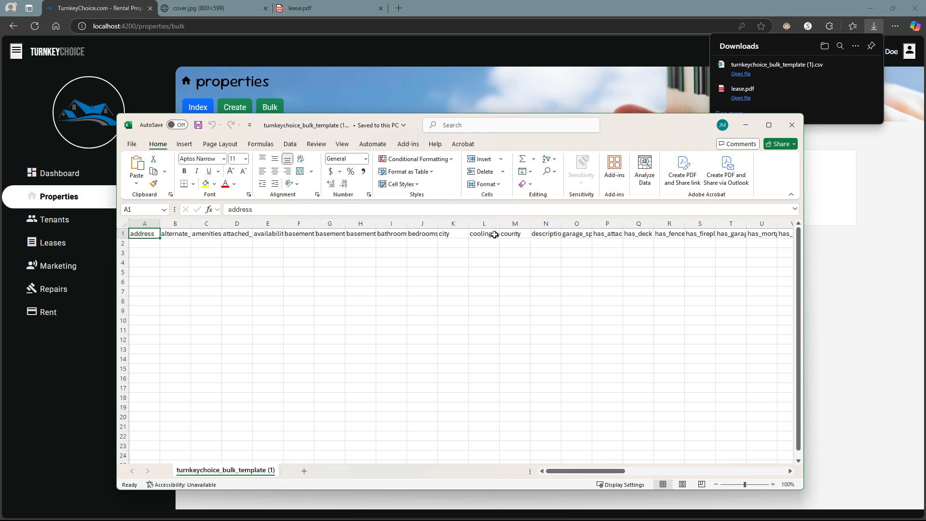
- In row 2 enter address 123 street and 2 attached spaces, leaving C2 empty, then move Excel aside
left_click(149, 242)
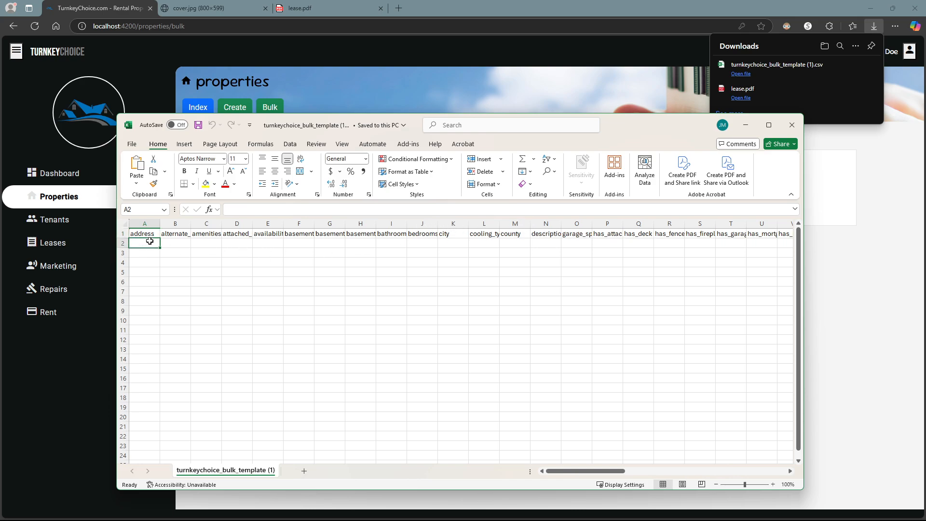
type("123 street")
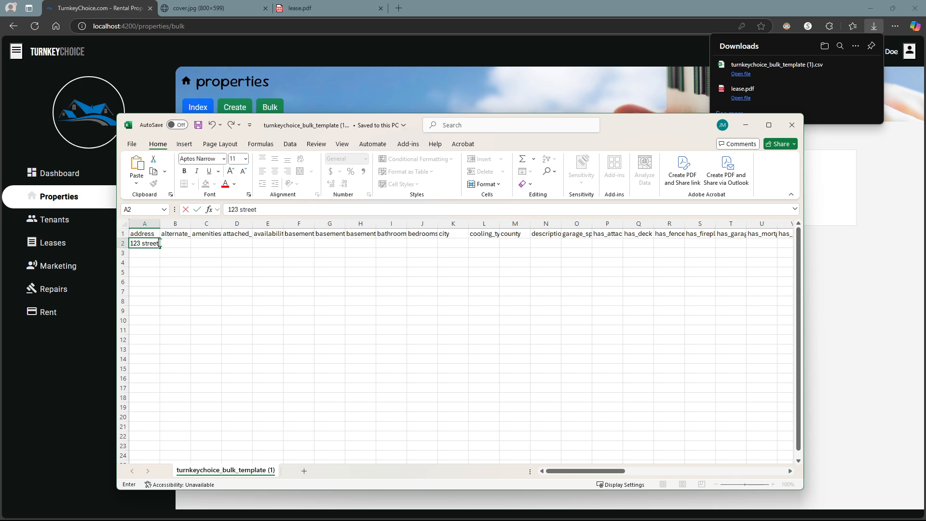
left_click(177, 243)
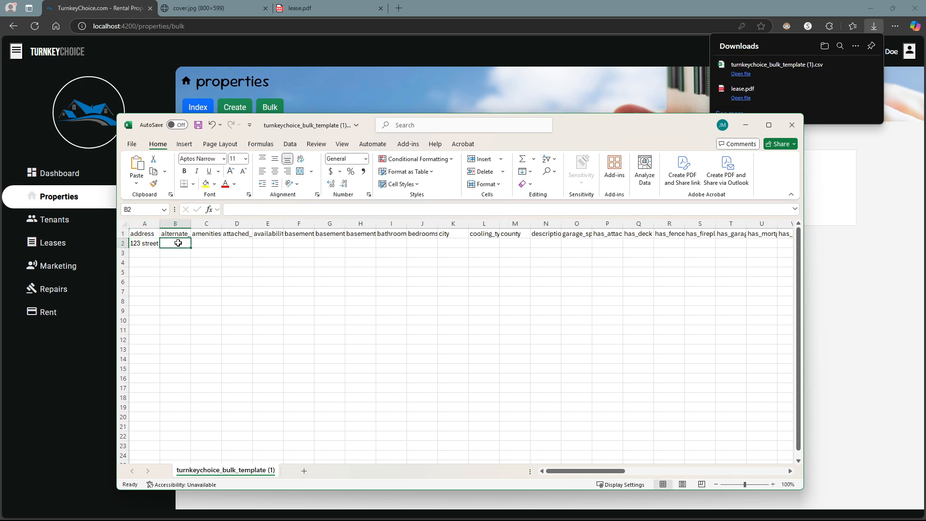
left_click(203, 245)
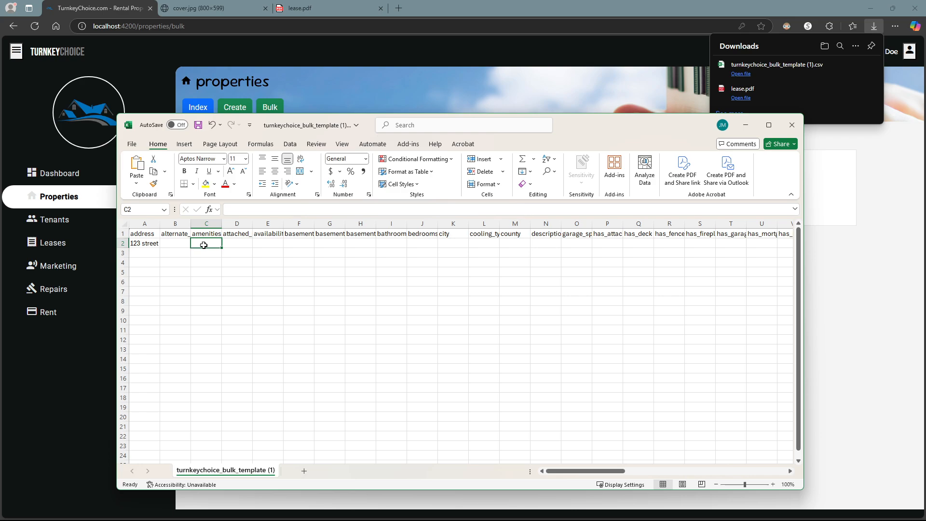
type("[pool],[jaxz")
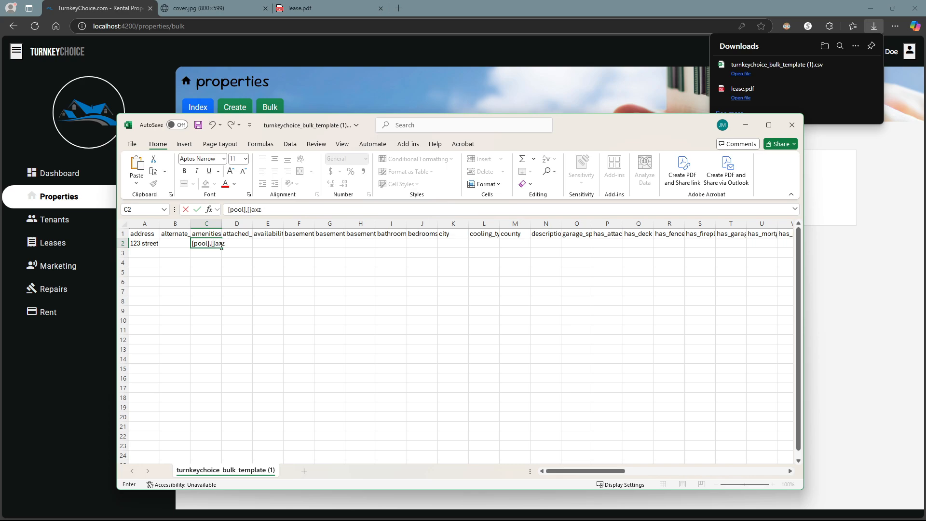
key("BackSpace")
key("BackSpace")
key("BackSpace")
key("BackSpace")
key("BackSpace")
key("BackSpace")
key("BackSpace")
key("BackSpace")
key("BackSpace")
key("BackSpace")
key("BackSpace")
key("BackSpace")
left_click(244, 224)
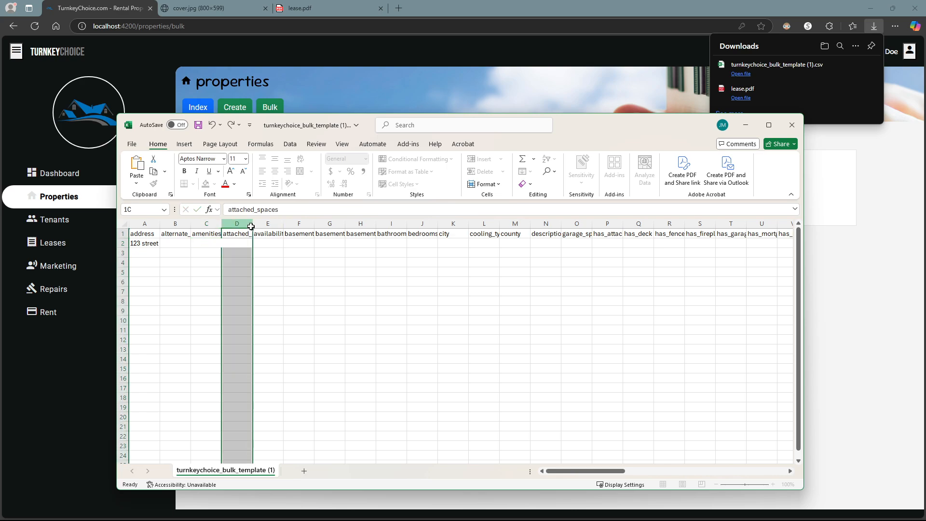
left_click(238, 242)
type("2")
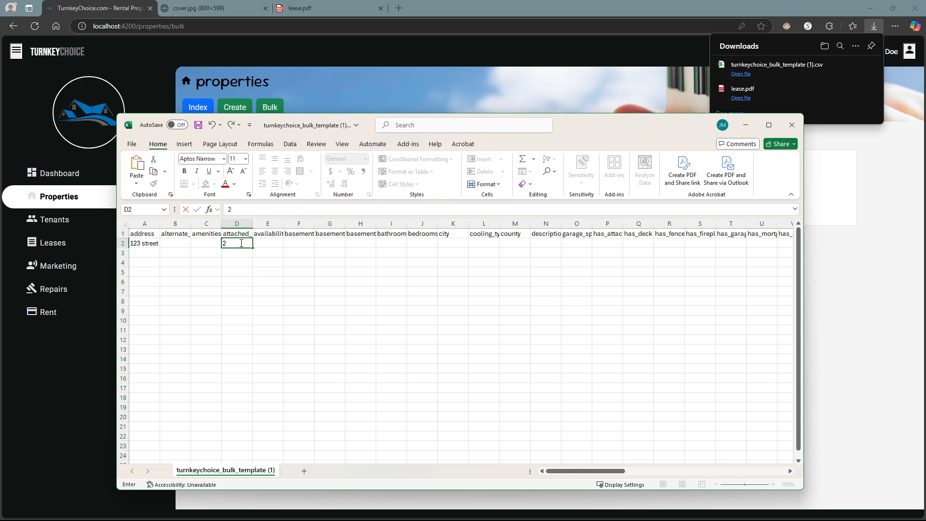
left_click(274, 241)
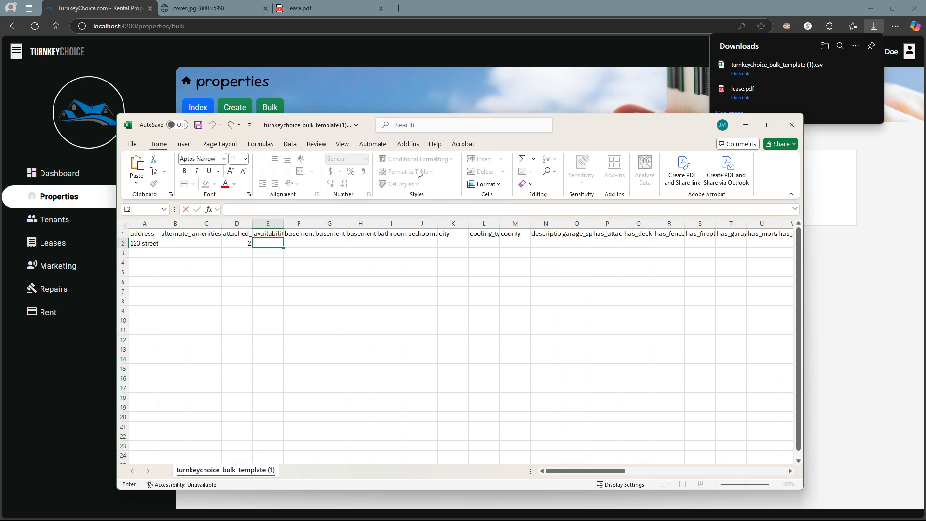
left_click_drag(589, 123, 925, 84)
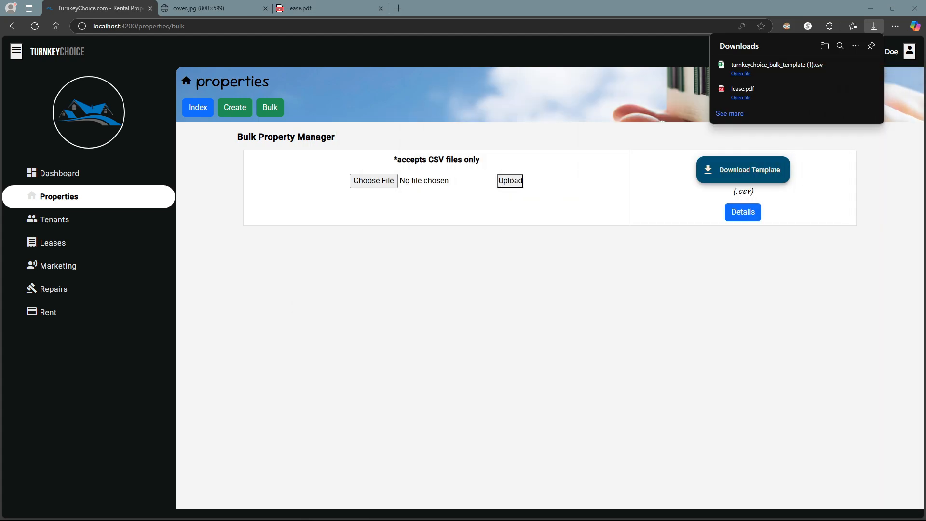
- Reopen the Property Fields Table and expand the availability status IDs, highlighting 'Available'
left_click(743, 212)
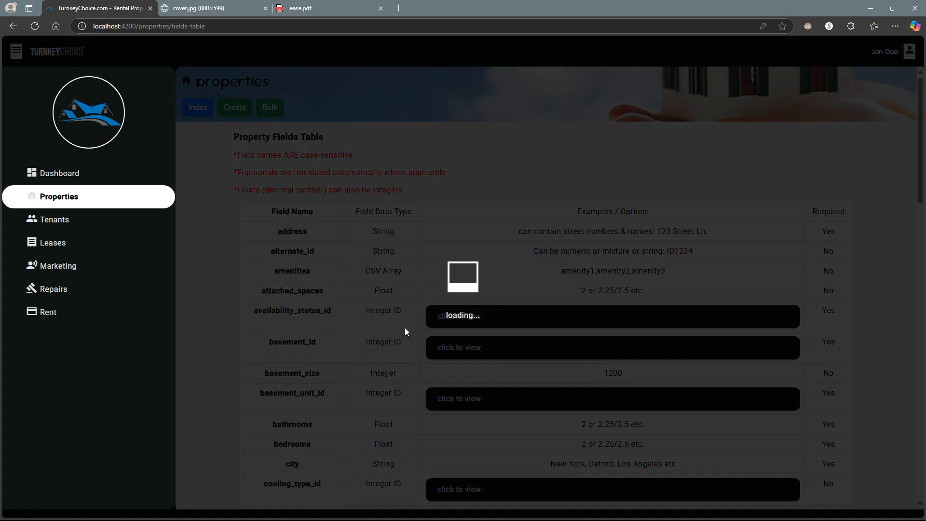
scroll(347, 310, "down", 2)
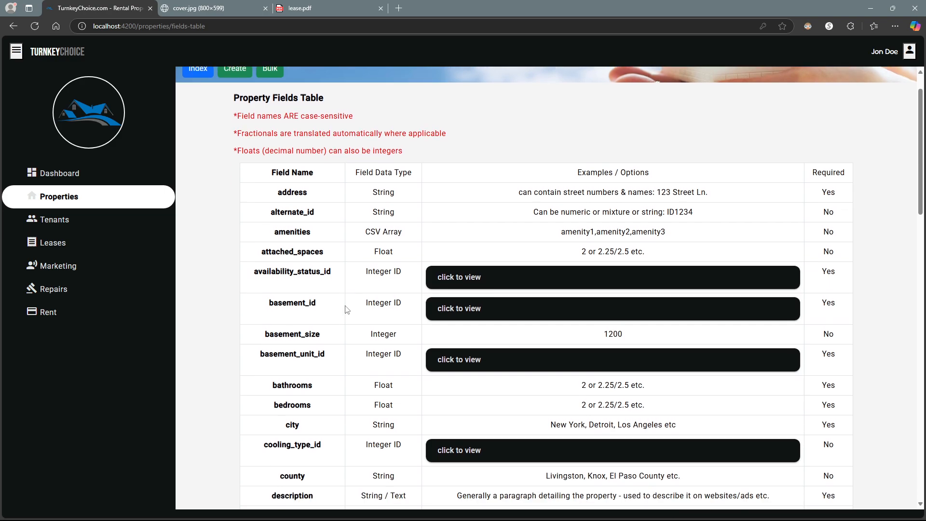
left_click(483, 221)
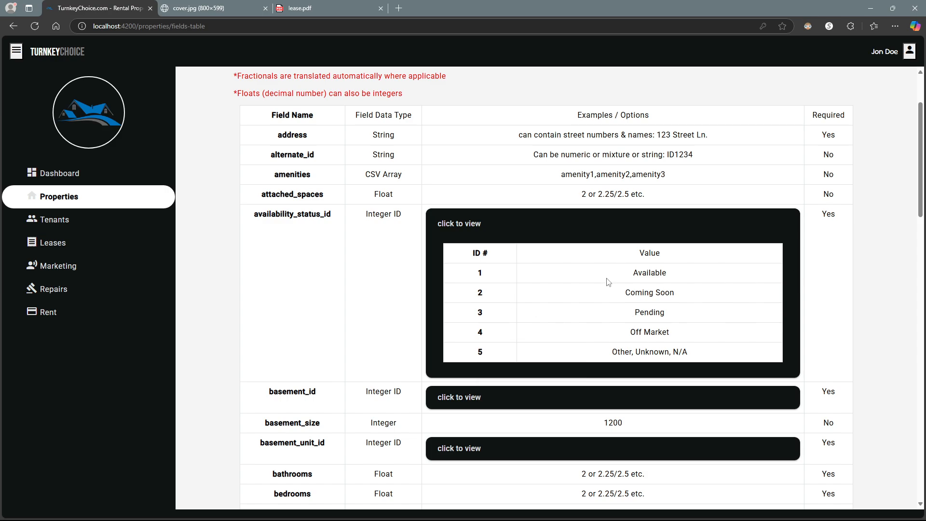
left_click_drag(640, 275, 662, 274)
- Enter availability status 1 in E2, then close the spreadsheet without saving
left_click_drag(543, 520, 542, 148)
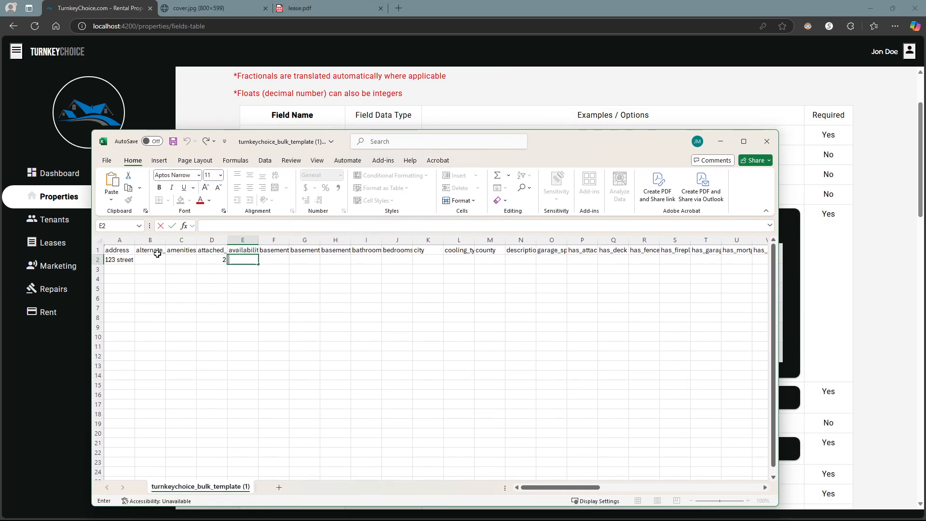
type("1")
left_click(254, 277)
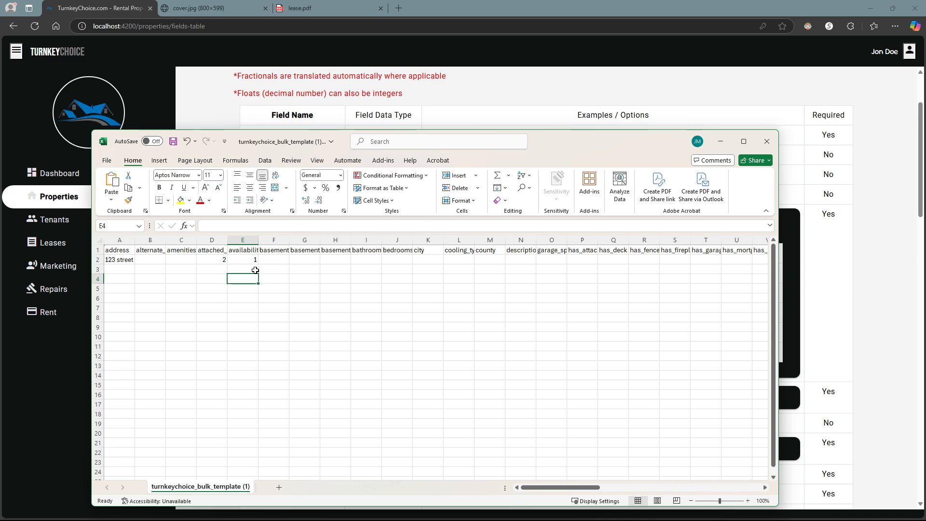
left_click(761, 141)
left_click(494, 449)
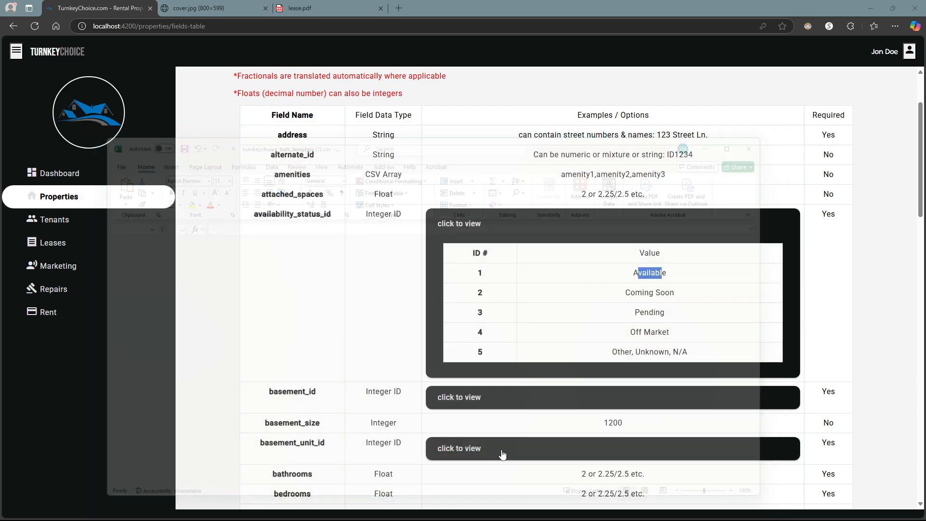
scroll(434, 251, "up", 3)
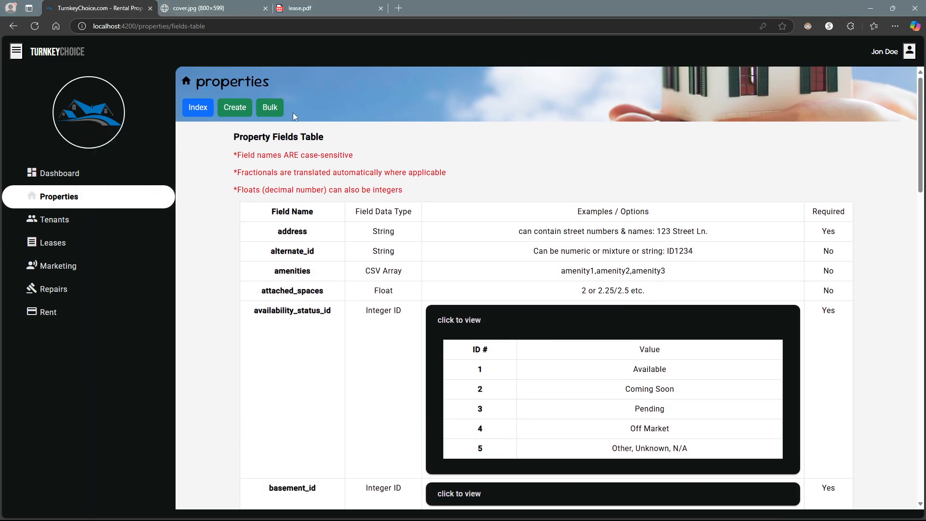
- Upload properties.csv from Documents > turnkeychoice_demo on the Bulk page
left_click(279, 108)
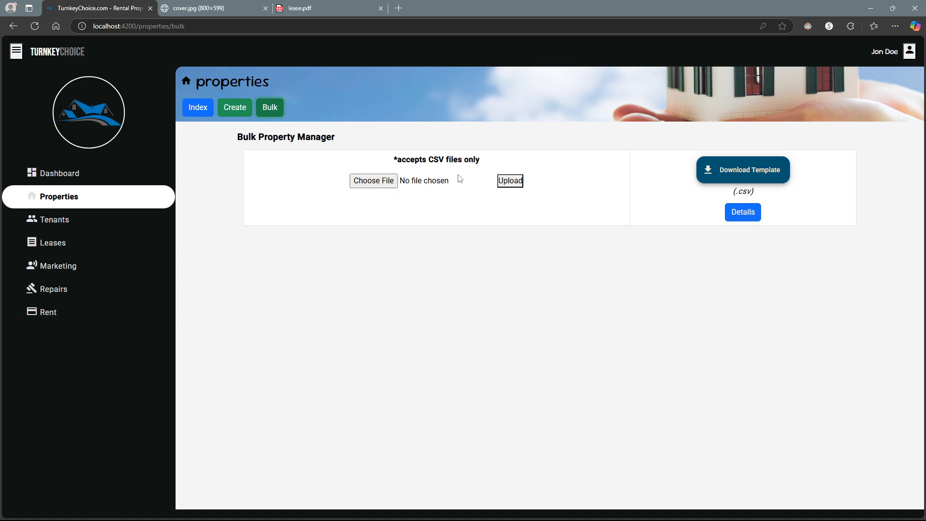
left_click(373, 180)
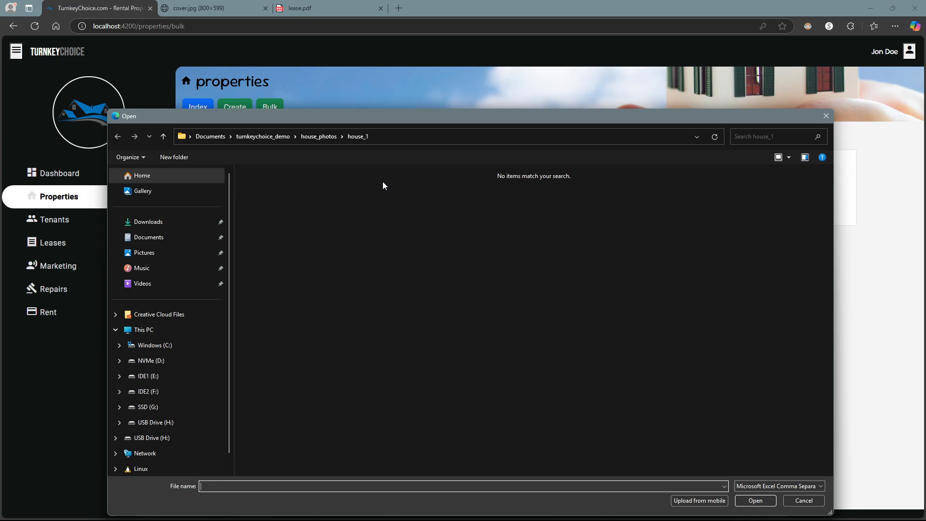
left_click(149, 237)
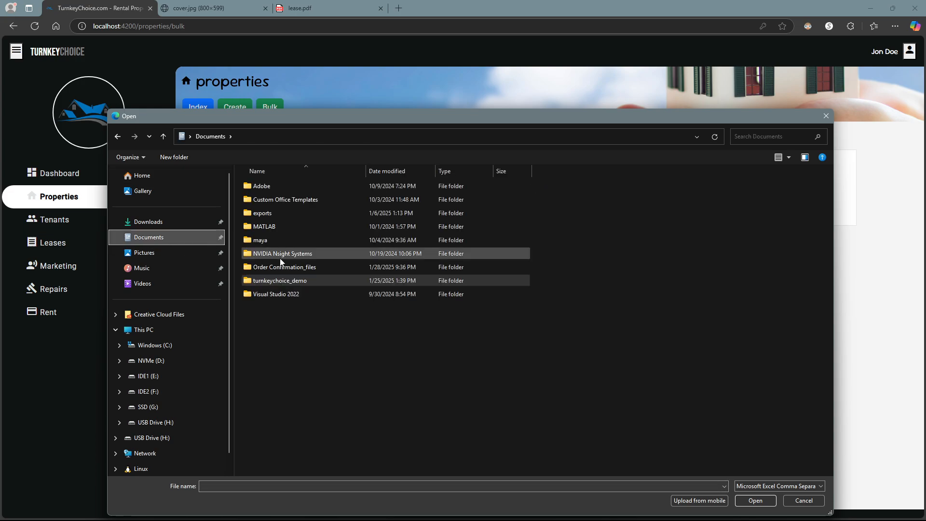
left_click(305, 284)
double_click(305, 284)
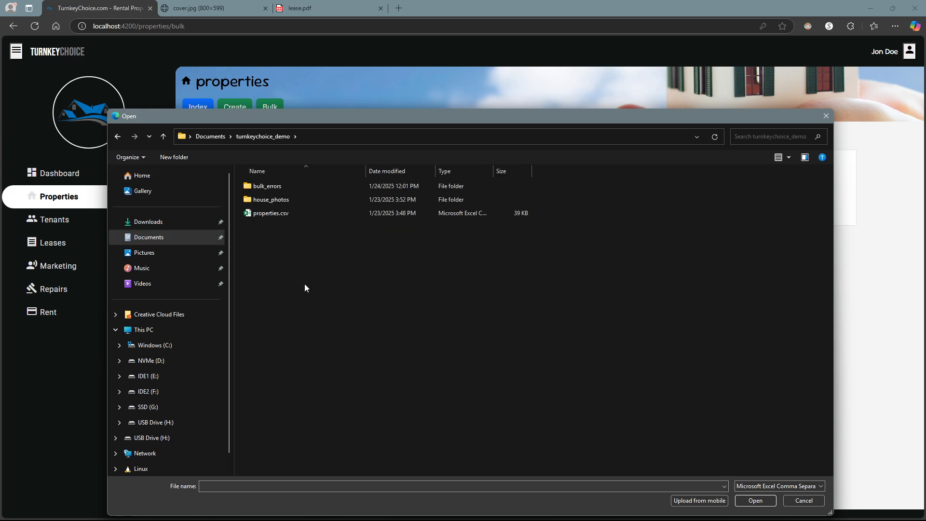
double_click(278, 216)
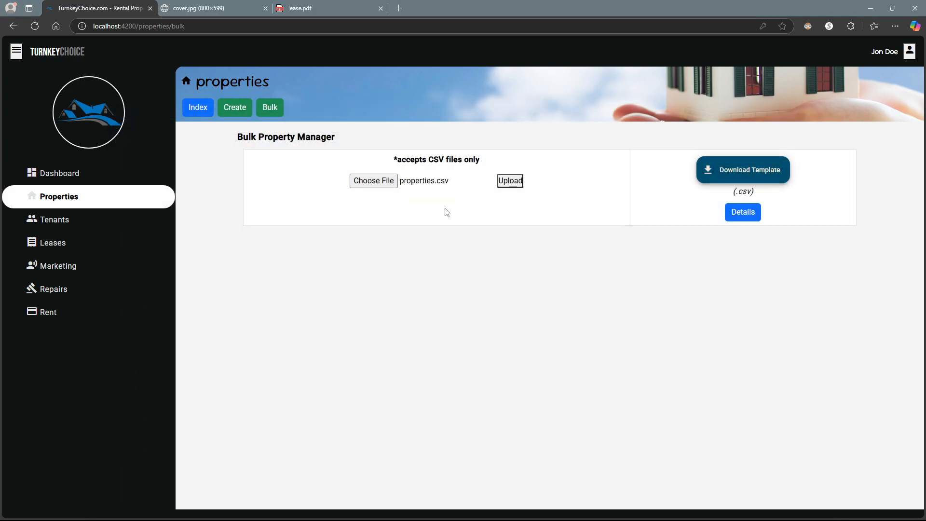
left_click(502, 183)
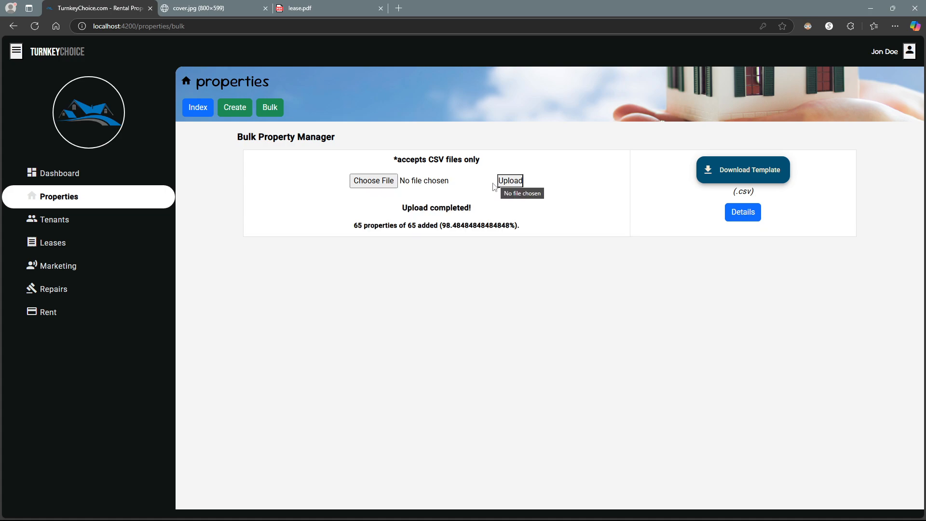
- Highlight the upload completed message and the 65 of 65 added count, then open the full properties list
left_click_drag(403, 209, 464, 208)
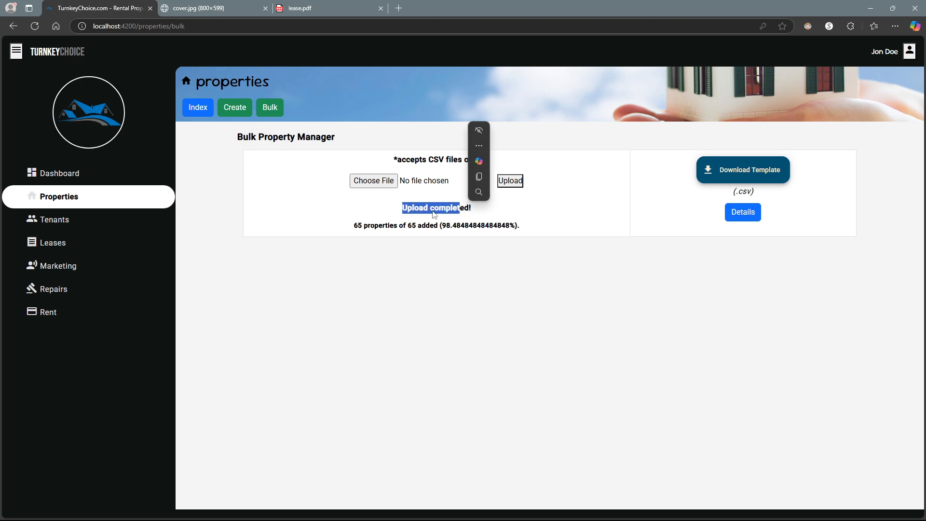
left_click(361, 233)
left_click_drag(357, 225, 421, 232)
left_click(362, 212)
left_click(207, 113)
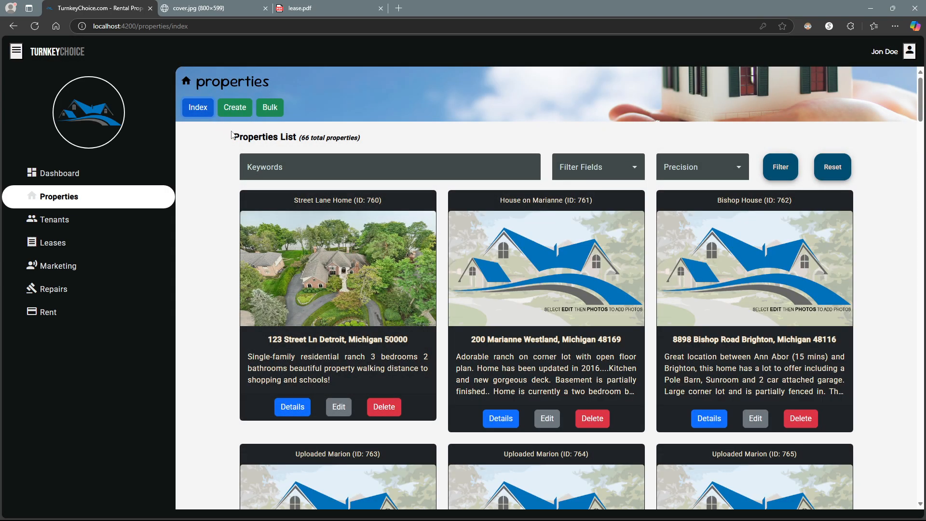
- Highlight the 66 total properties count and browse to the next page of results
left_click_drag(301, 139, 314, 139)
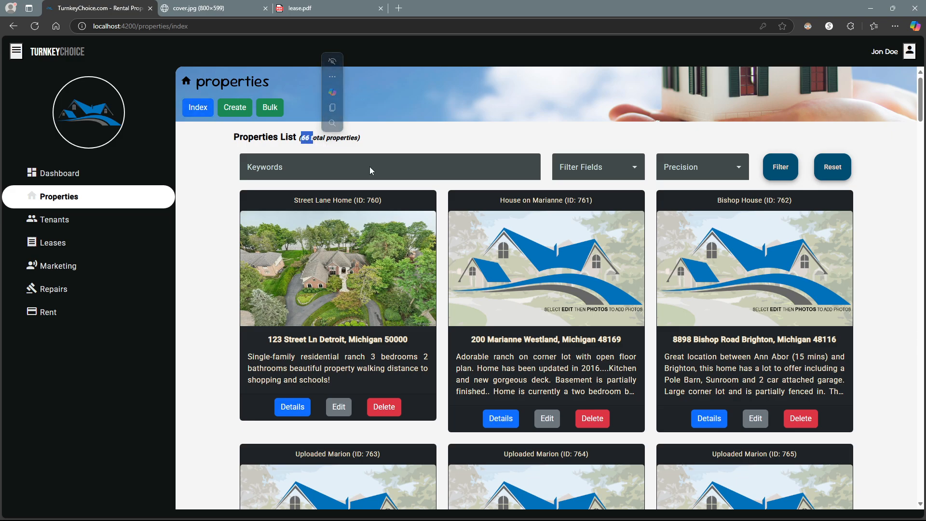
left_click(325, 148)
scroll(368, 244, "down", 9)
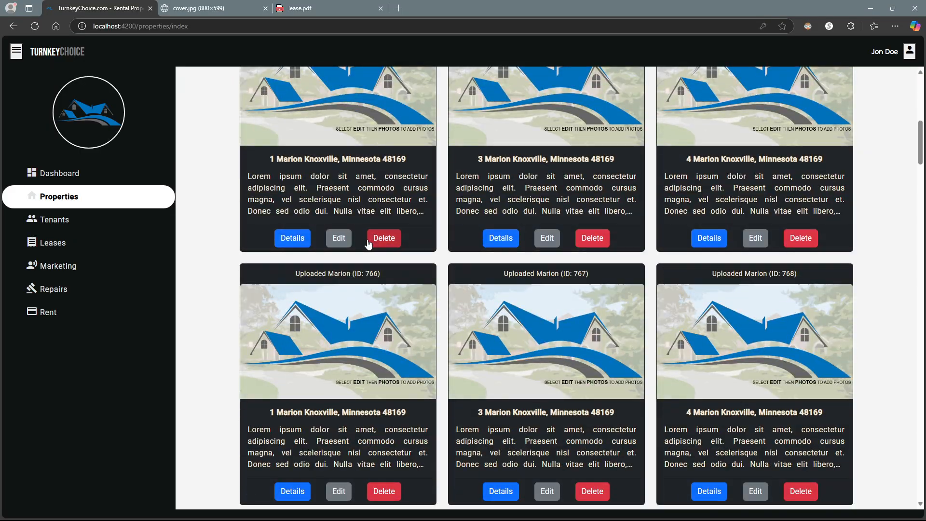
scroll(368, 244, "down", 20)
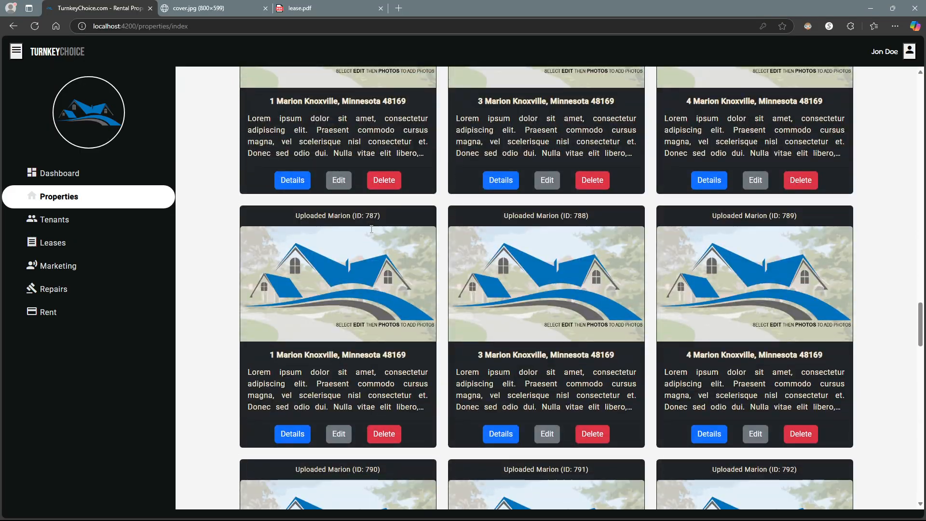
scroll(371, 229, "down", 20)
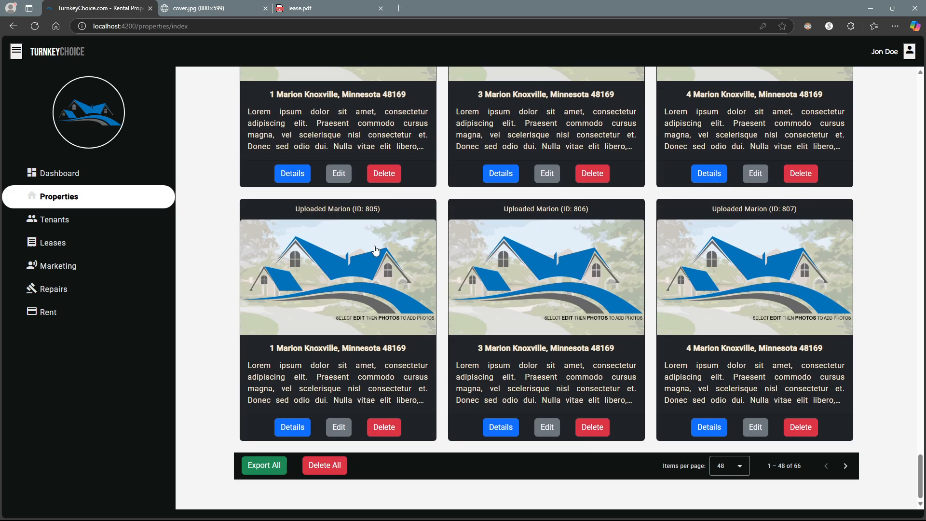
scroll(617, 432, "up", 2)
scroll(618, 433, "down", 2)
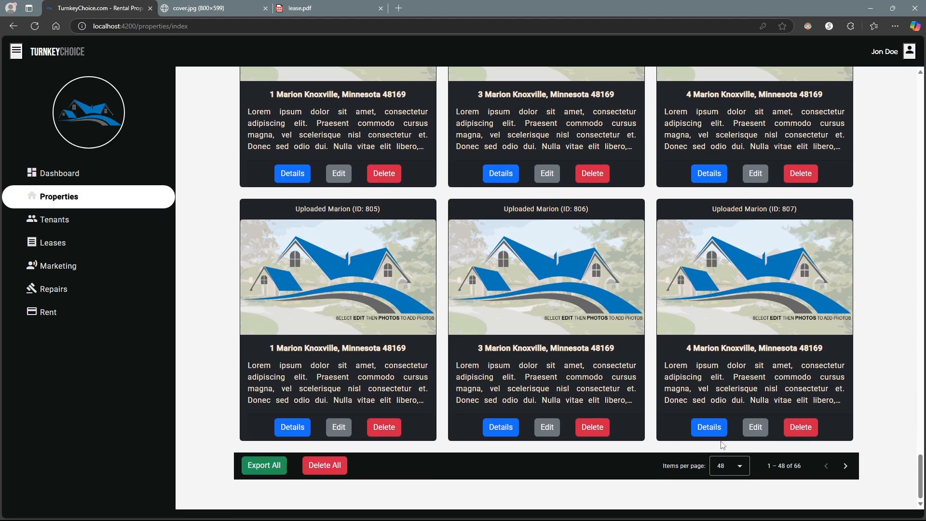
left_click(846, 467)
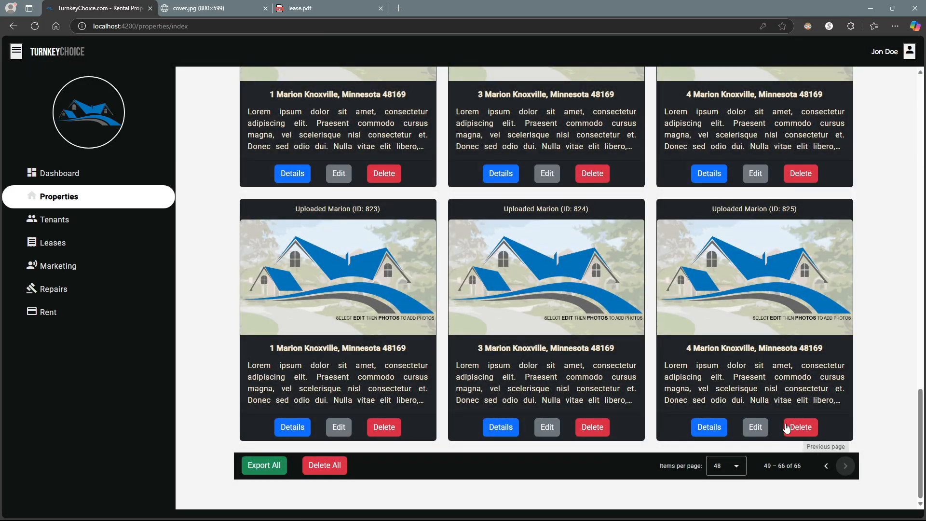
scroll(742, 381, "up", 2)
scroll(699, 362, "up", 15)
scroll(662, 334, "down", 20)
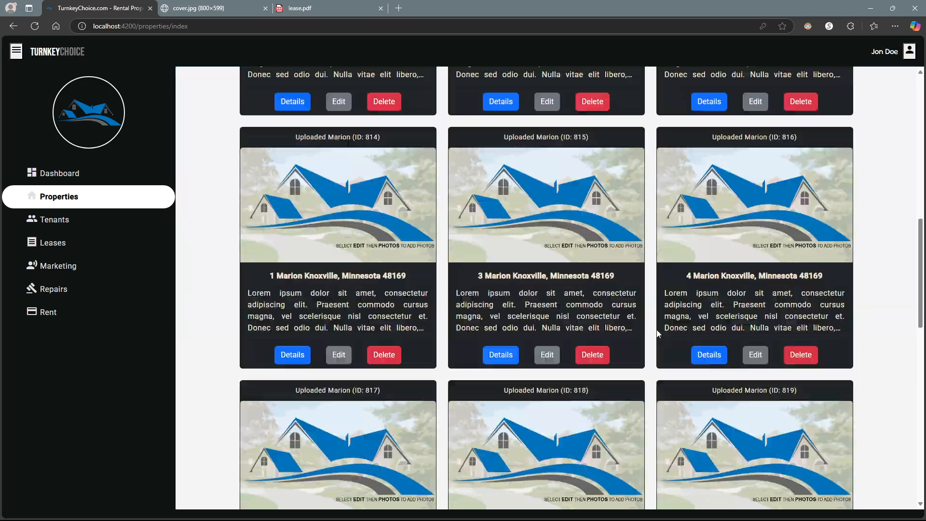
scroll(650, 326, "down", 1)
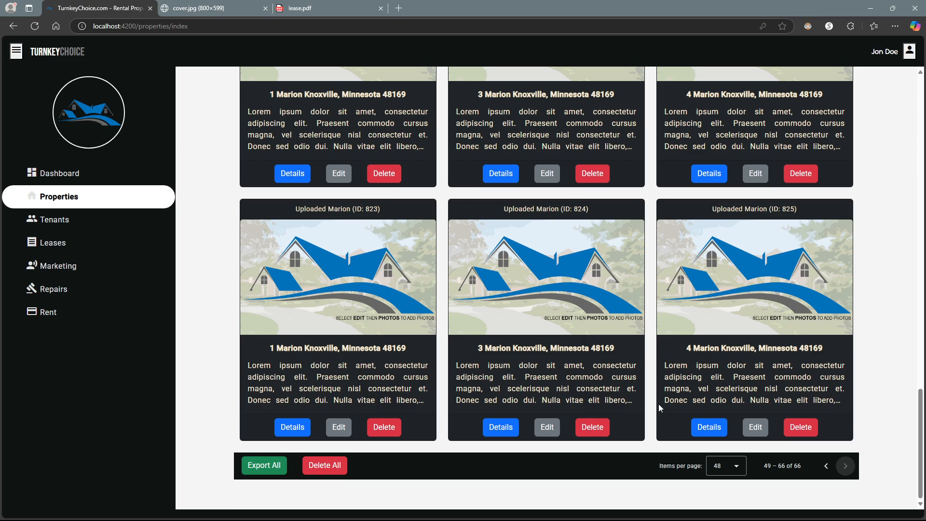
- Set items per page to 6, then 96, and open the House on Marianne details
left_click(717, 465)
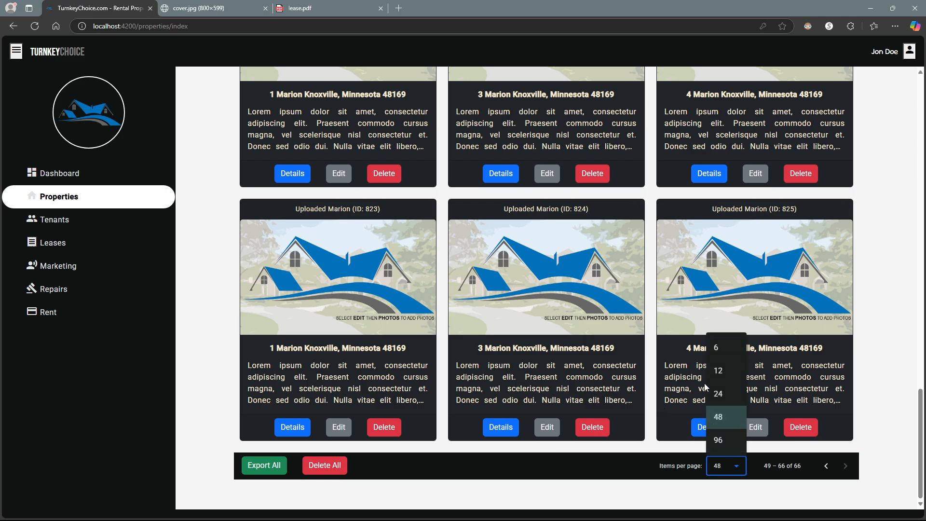
left_click(716, 347)
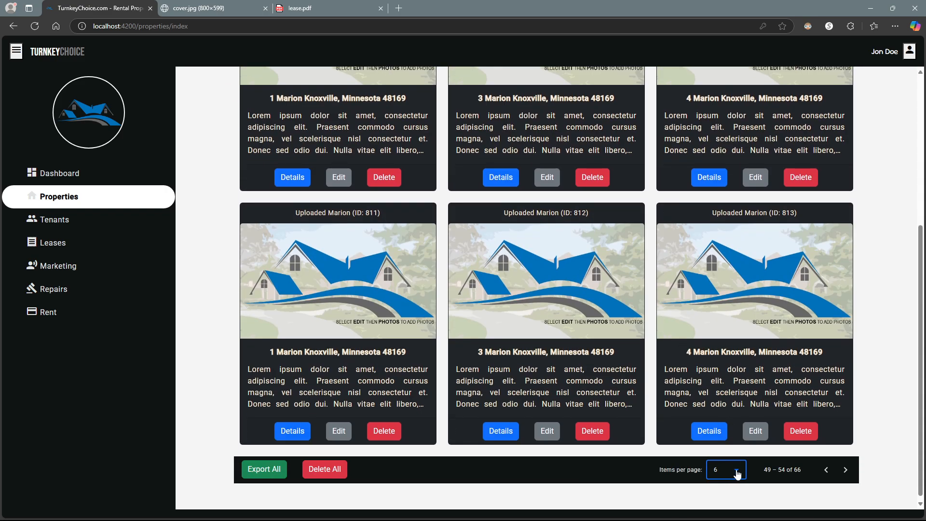
left_click(733, 470)
left_click(718, 445)
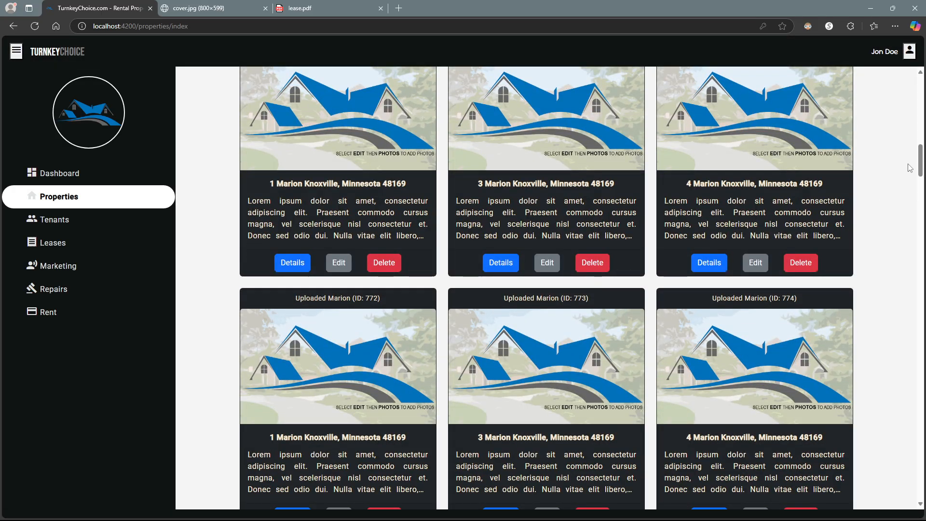
left_click_drag(920, 161, 889, 80)
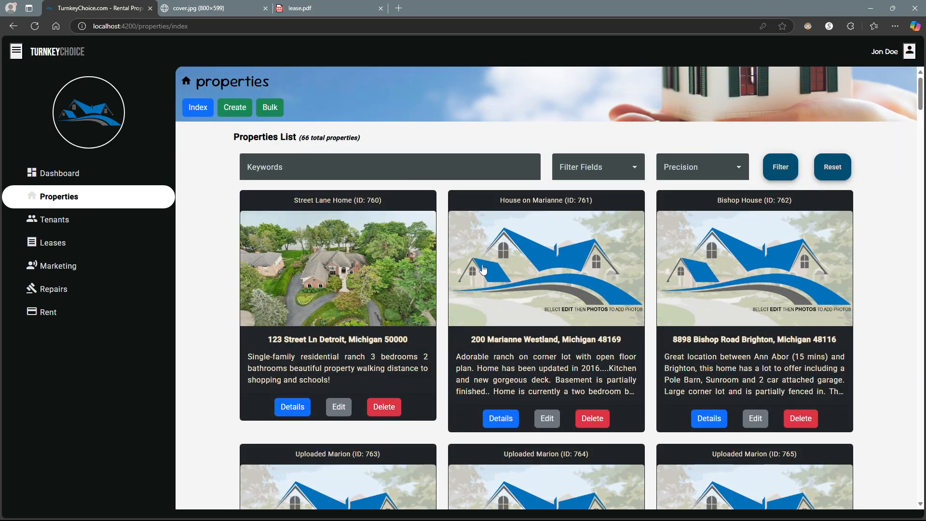
left_click(501, 270)
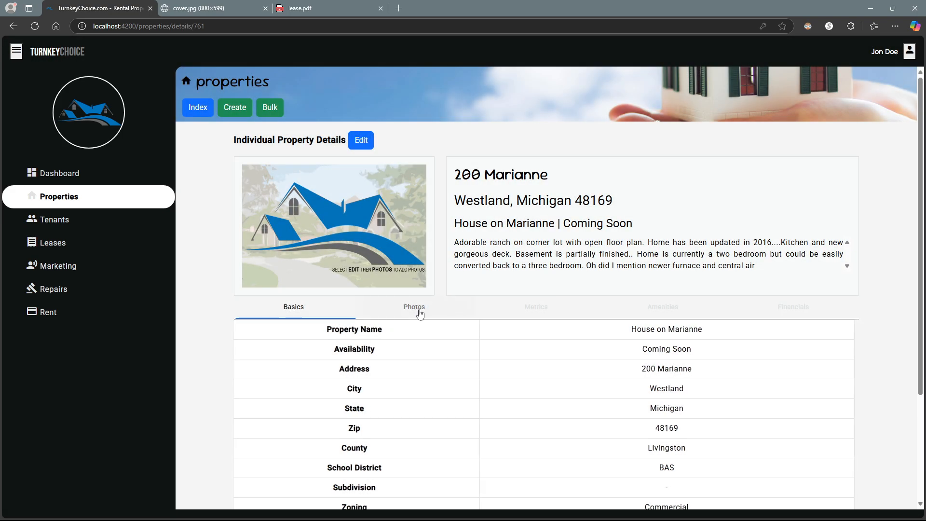
- Add the house_photos > house_2 images to House on Marianne's photos
left_click(420, 312)
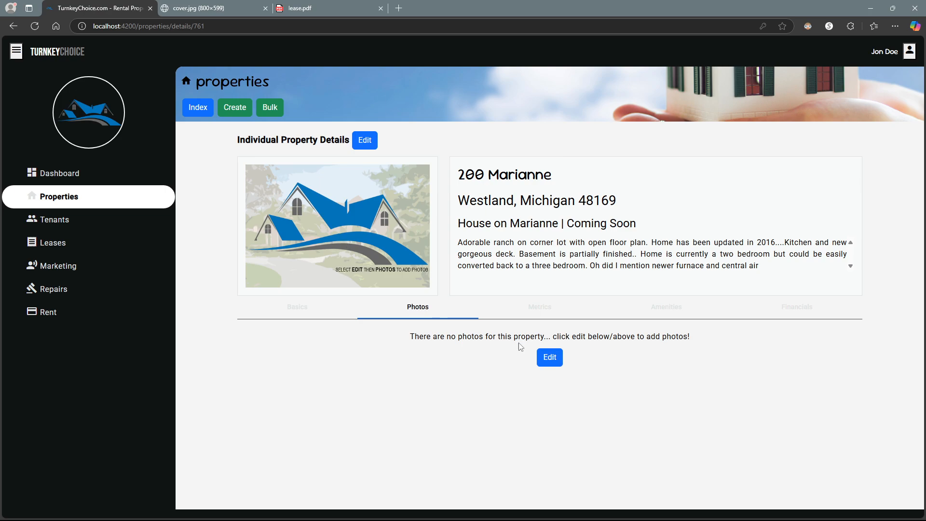
left_click(550, 357)
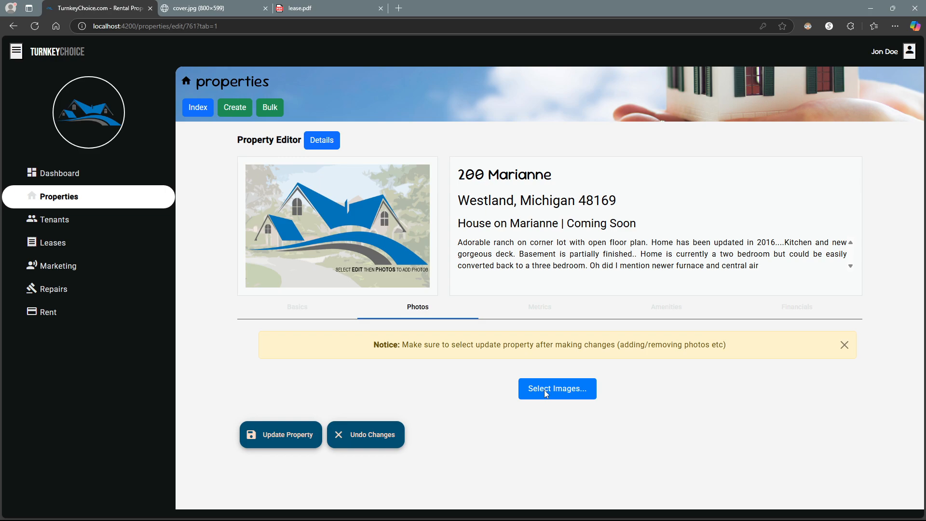
left_click(545, 390)
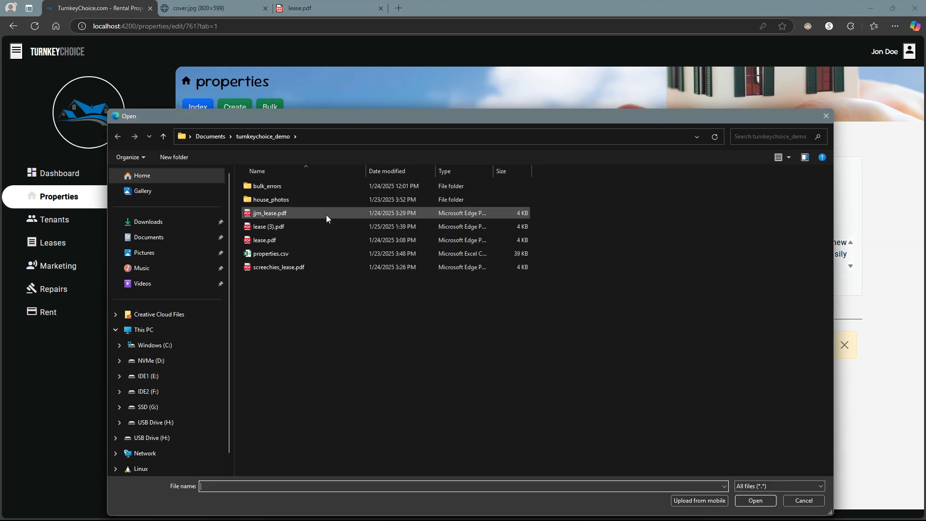
double_click(263, 200)
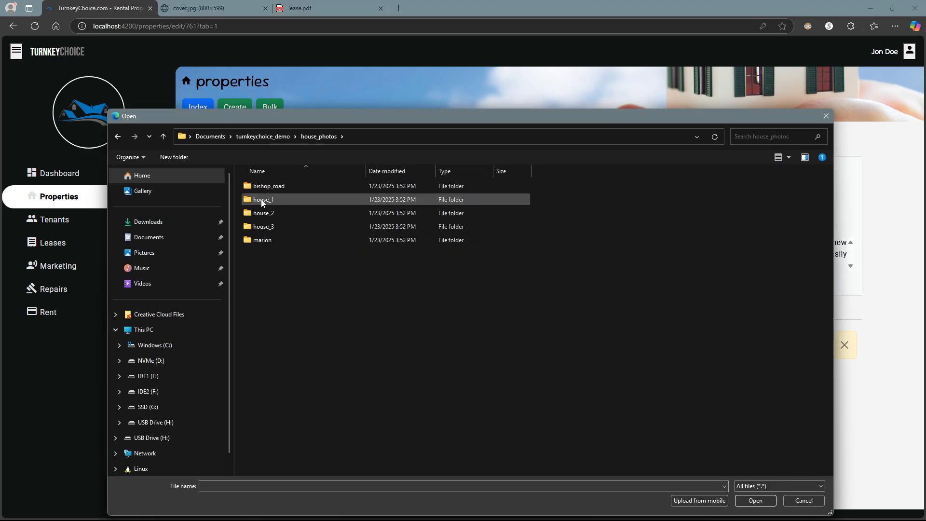
double_click(265, 213)
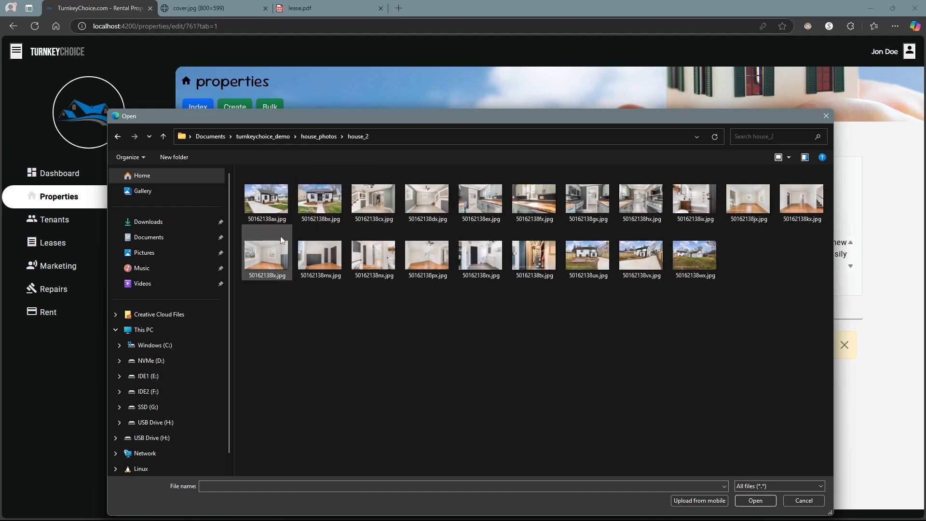
left_click_drag(268, 309, 528, 183)
left_click(756, 501)
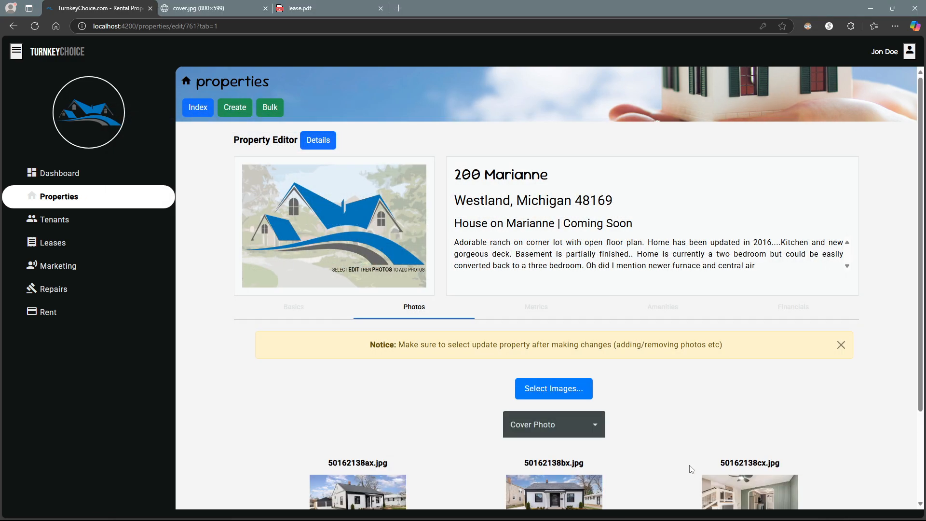
- Set 50162138ax.jpg as the cover photo and update the property
scroll(544, 247, "down", 4)
left_click(544, 247)
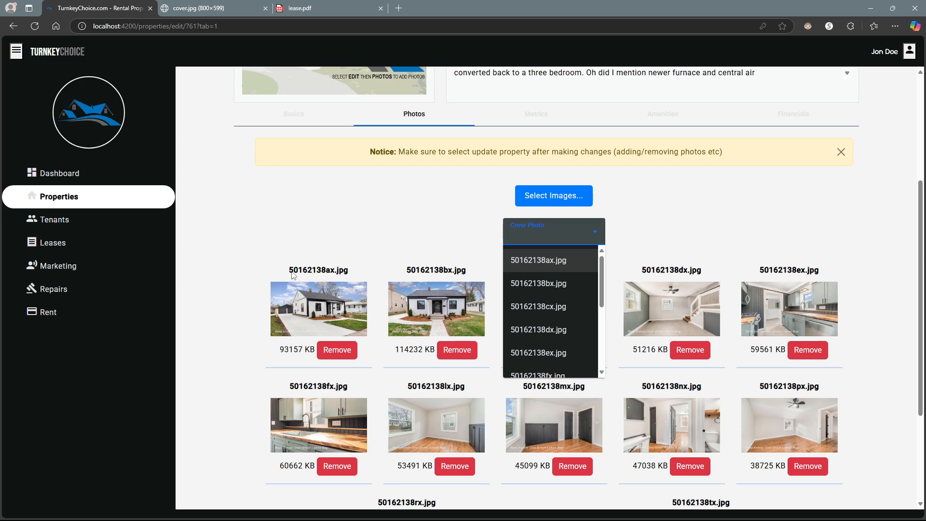
left_click(347, 279)
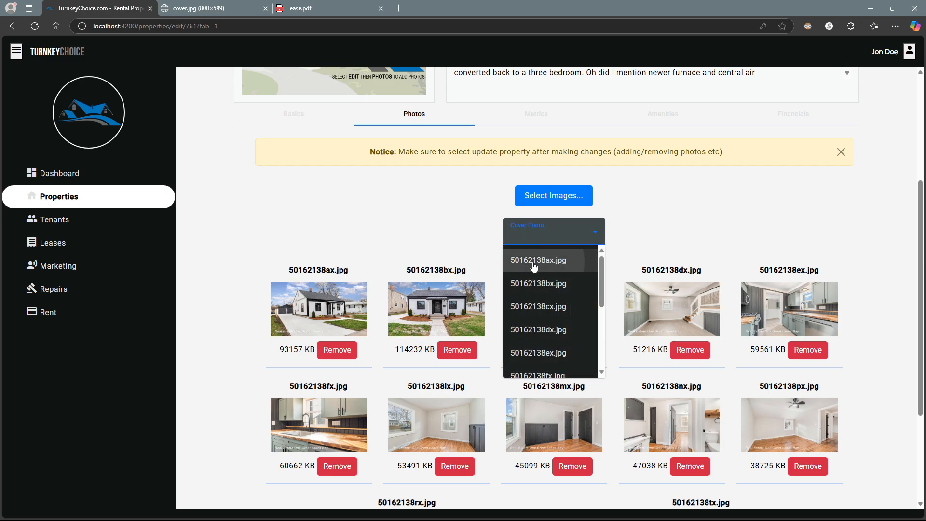
left_click(539, 260)
scroll(415, 251, "down", 3)
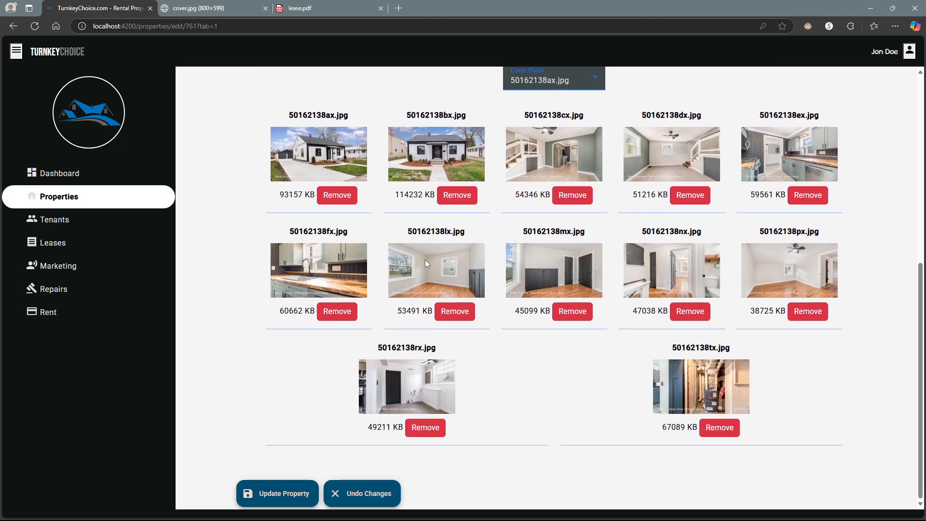
left_click(291, 493)
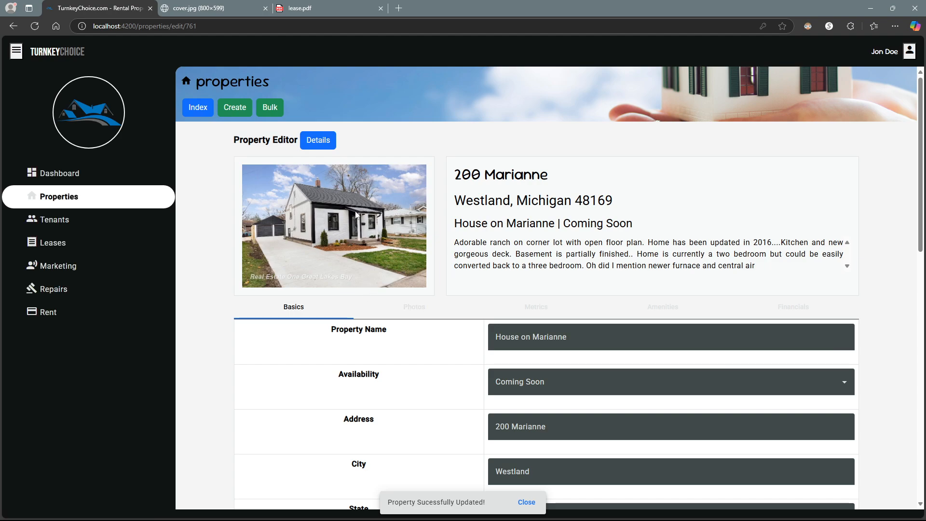
- Review House on Marianne's saved photos on the Photos tab
left_click(413, 307)
scroll(471, 308, "down", 4)
scroll(467, 306, "down", 5)
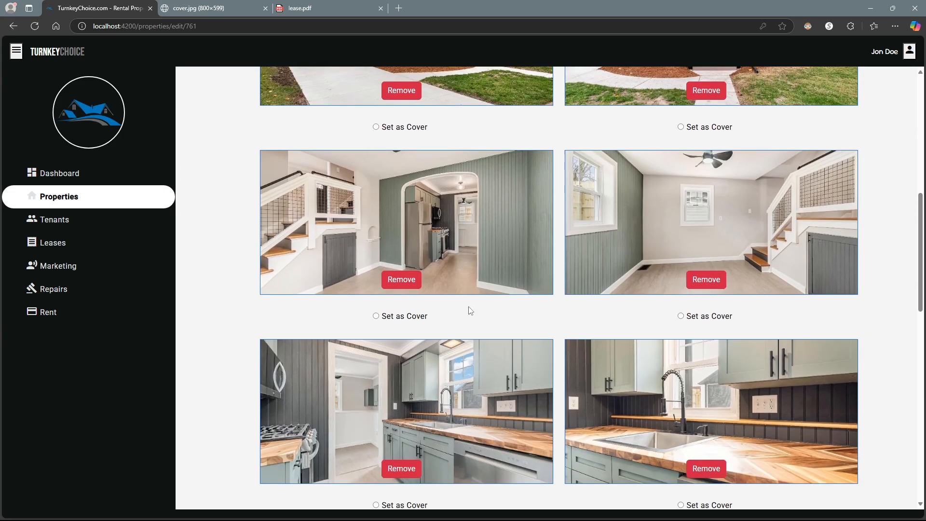
scroll(467, 310, "up", 5)
scroll(467, 319, "down", 1)
scroll(531, 336, "up", 1)
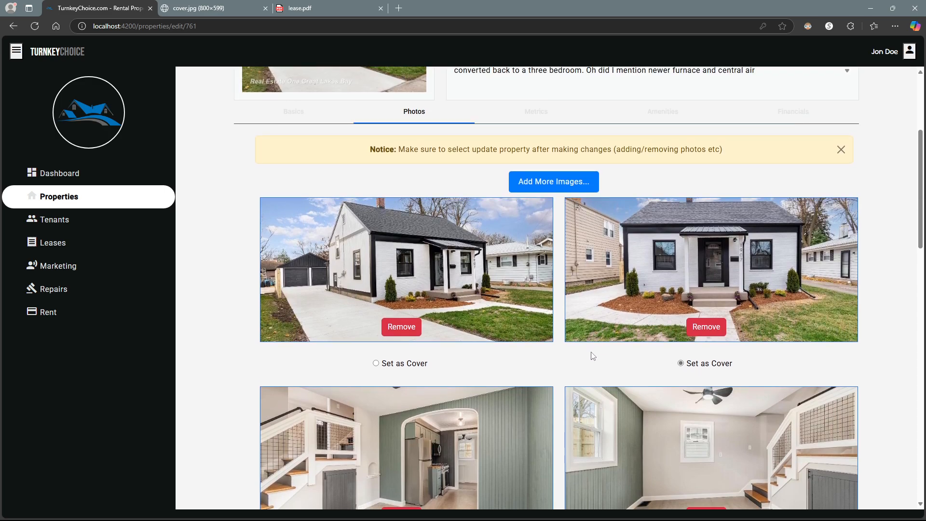
scroll(593, 356, "down", 9)
scroll(569, 348, "up", 10)
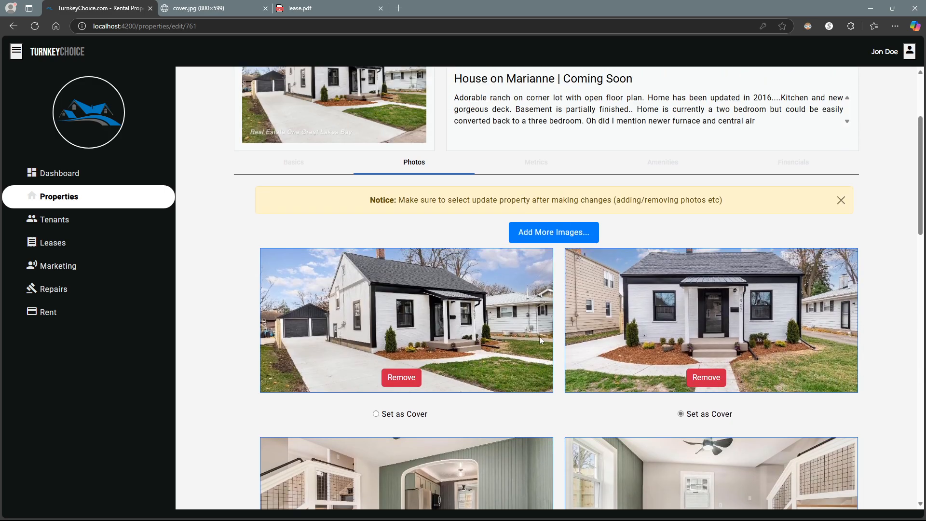
- Add the five photos rx through wx and update the property
left_click(543, 232)
left_click_drag(499, 321, 719, 259)
left_click(755, 501)
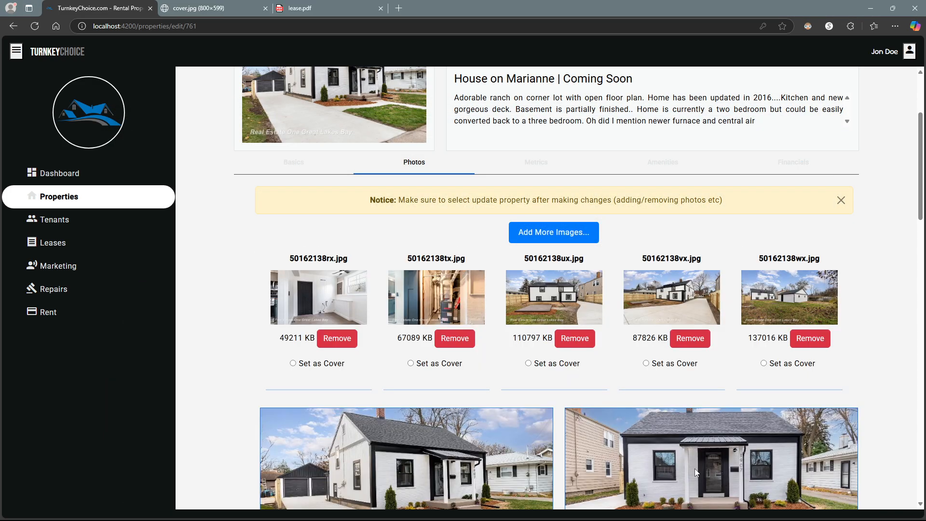
scroll(568, 389, "down", 3)
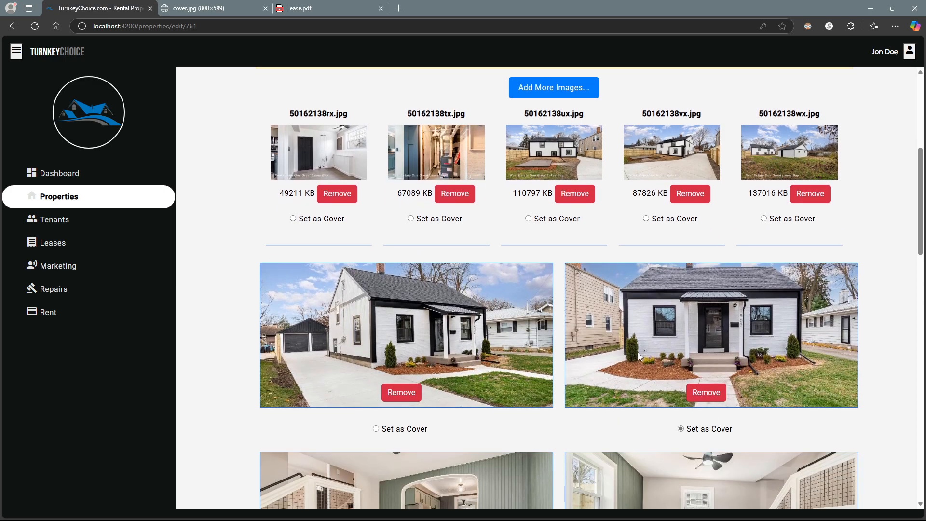
scroll(497, 279, "down", 10)
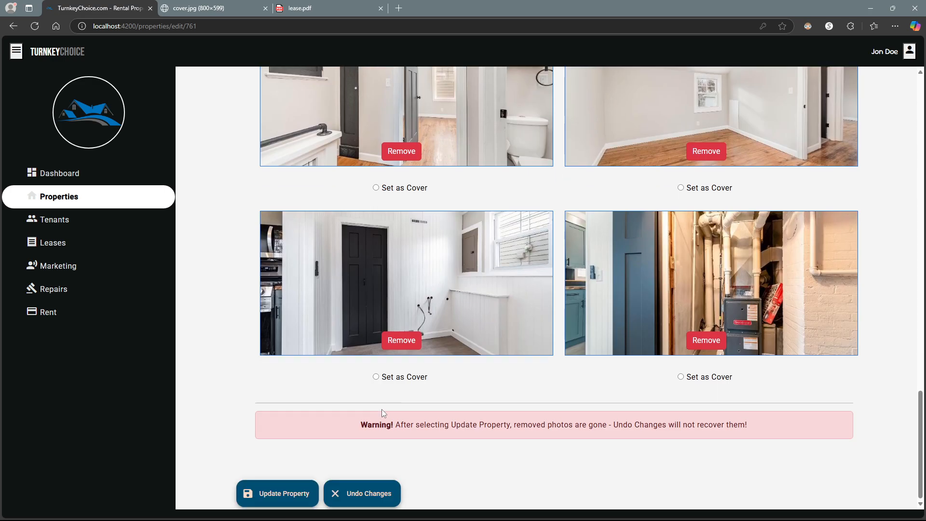
left_click(275, 495)
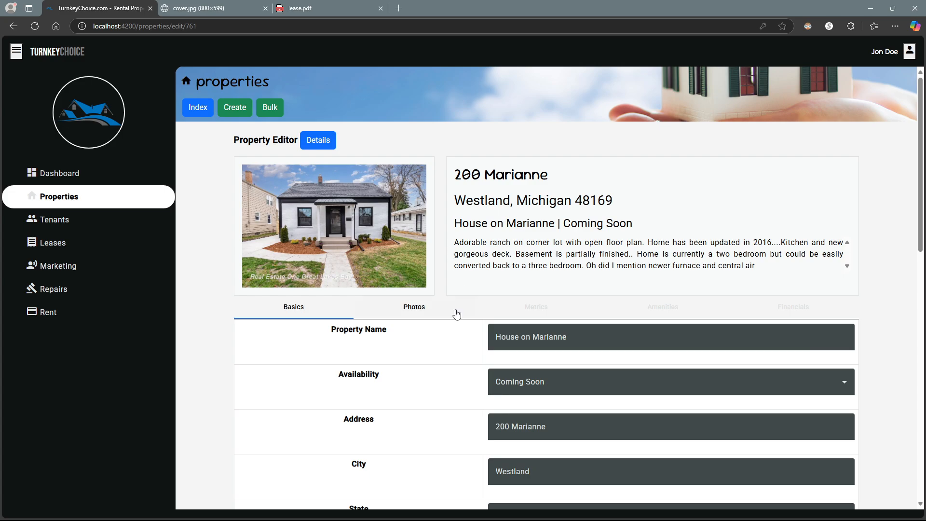
- Scroll through House on Marianne's saved photos and dismiss the update notice
left_click(429, 308)
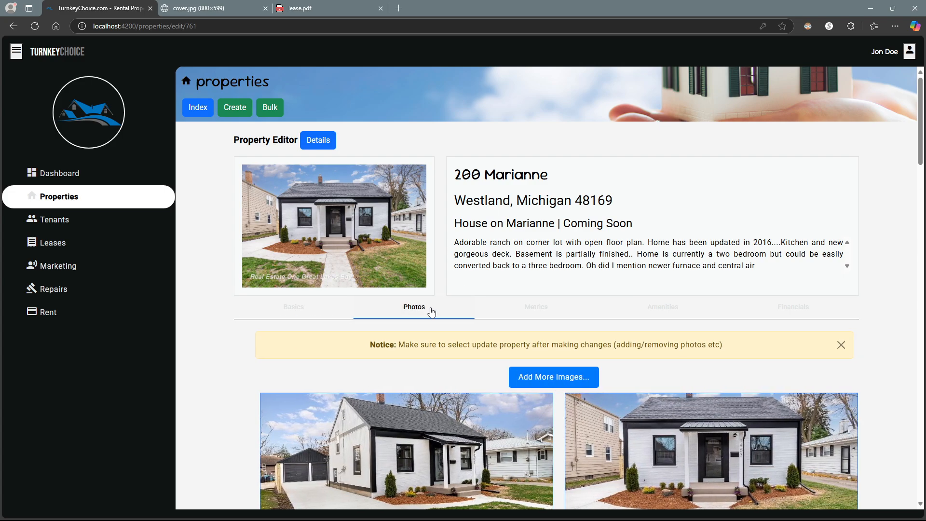
scroll(458, 311, "down", 10)
scroll(458, 309, "down", 10)
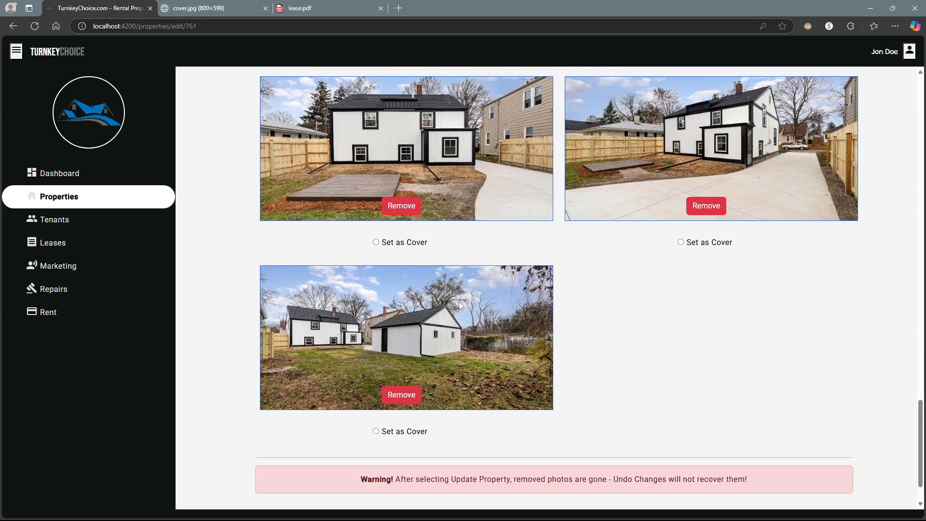
scroll(511, 271, "up", 2)
scroll(410, 333, "up", 15)
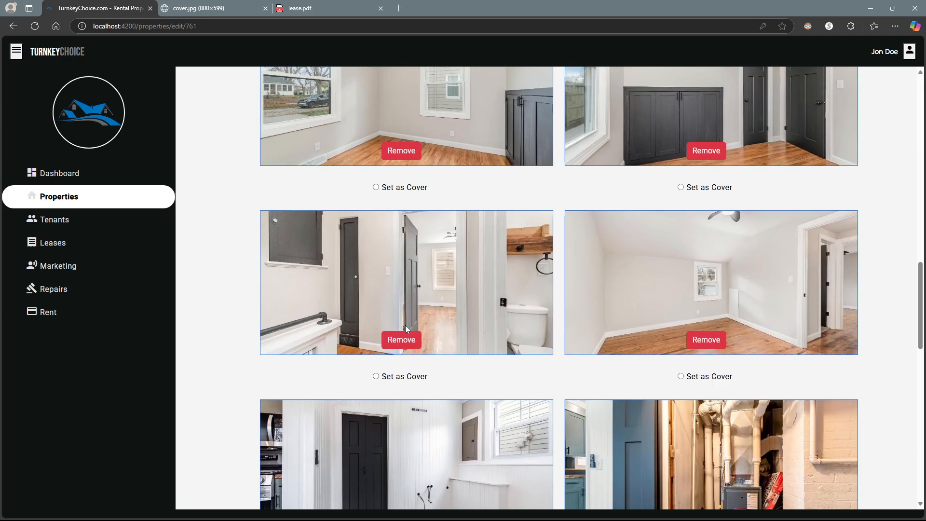
scroll(403, 322, "up", 4)
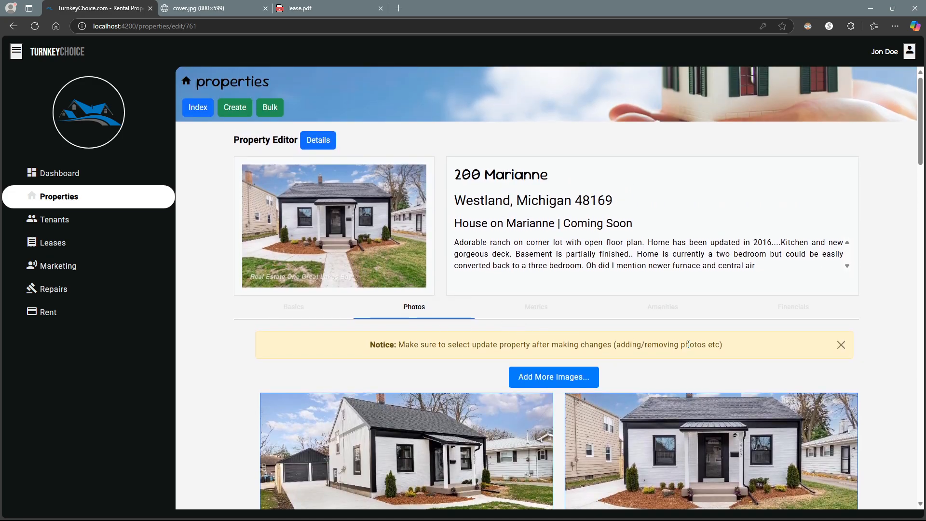
left_click(841, 345)
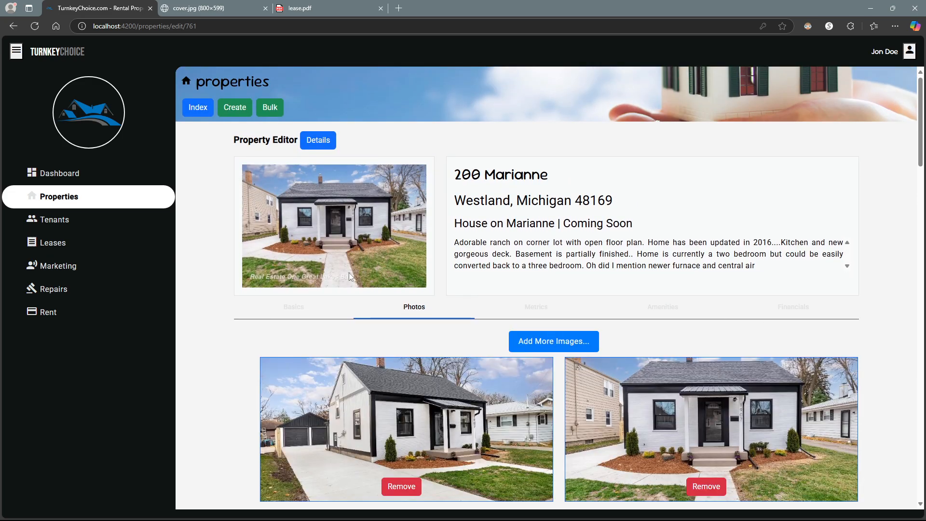
- Return to the Properties list via Tenants and start a Keywords search
left_click(76, 222)
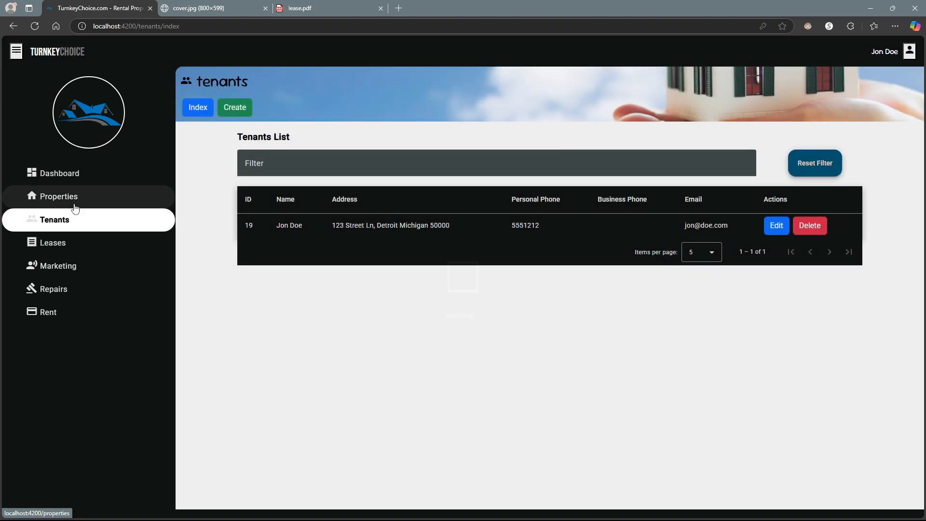
left_click(75, 207)
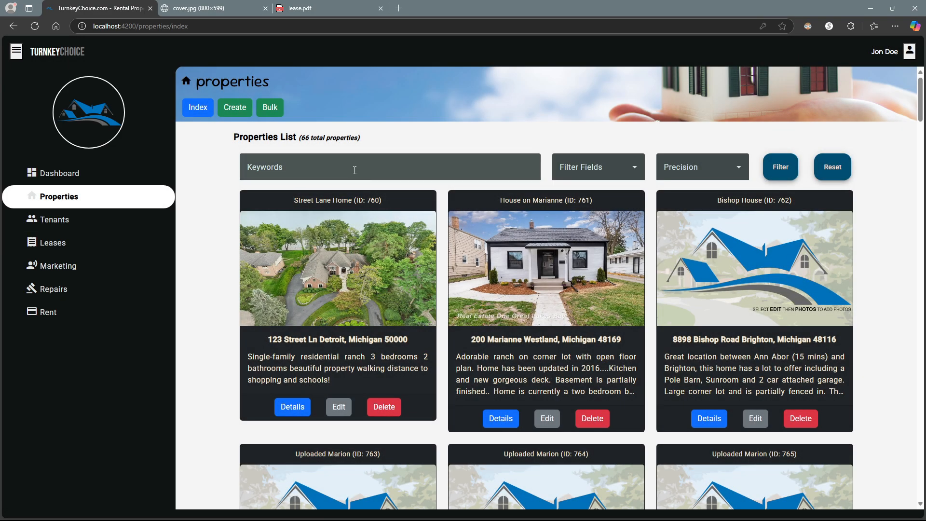
left_click(353, 170)
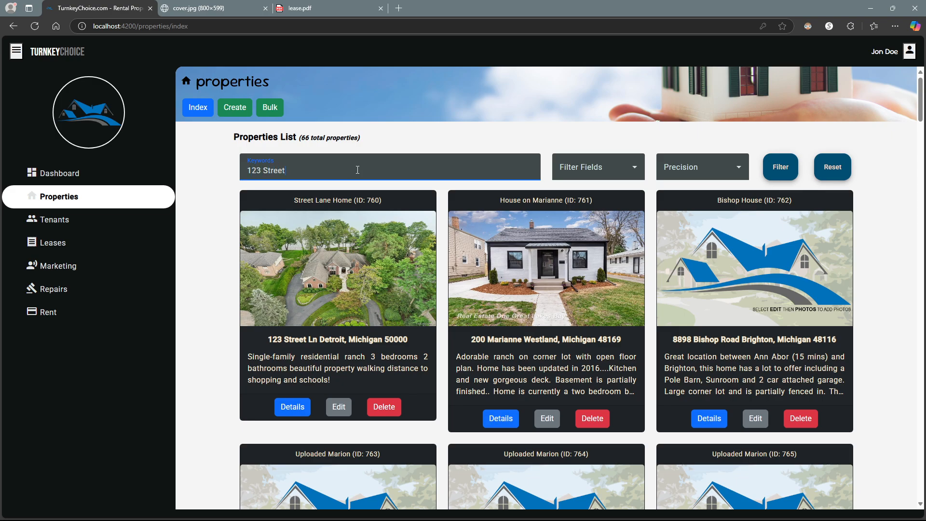
left_click(609, 174)
left_click(595, 193)
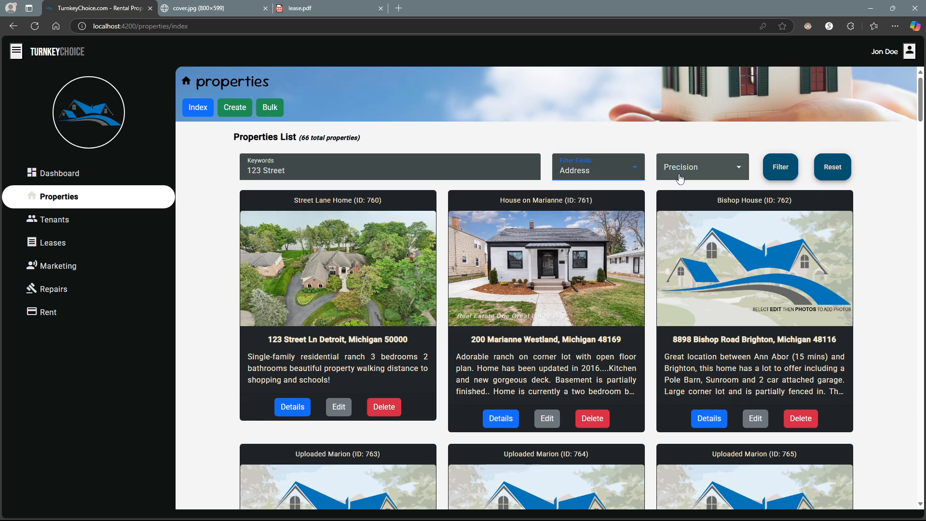
left_click(679, 179)
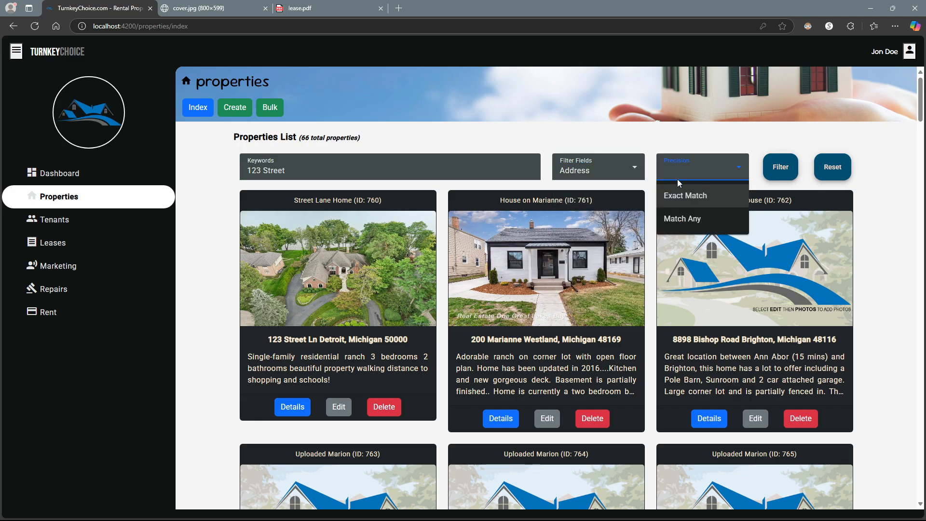
left_click(682, 219)
left_click(778, 169)
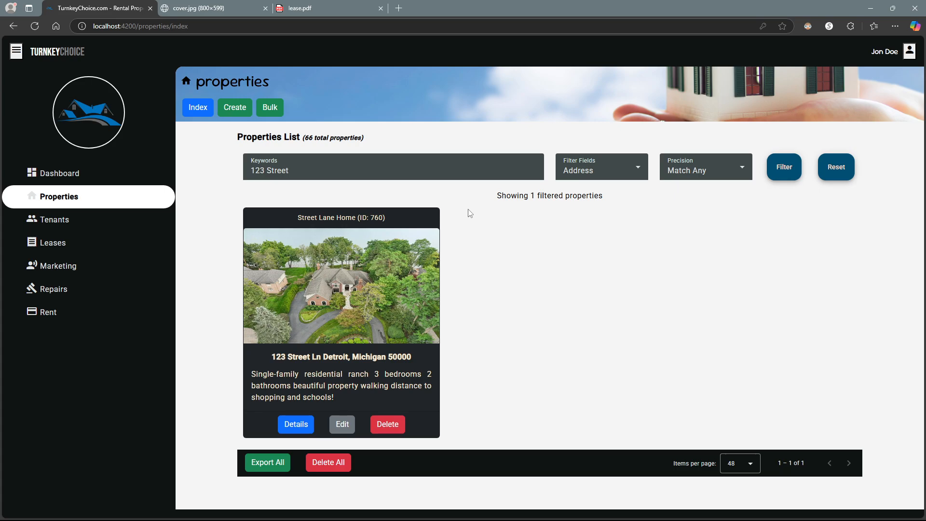
left_click(837, 168)
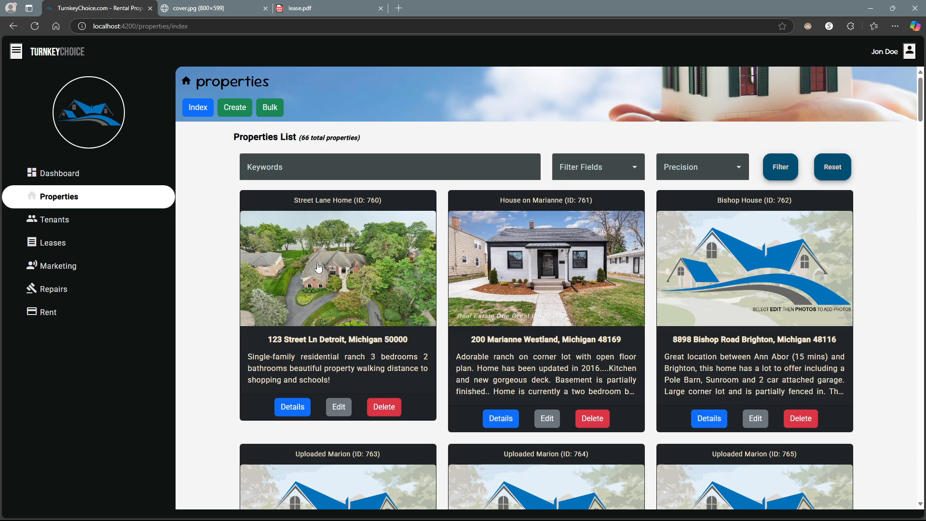
left_click(97, 220)
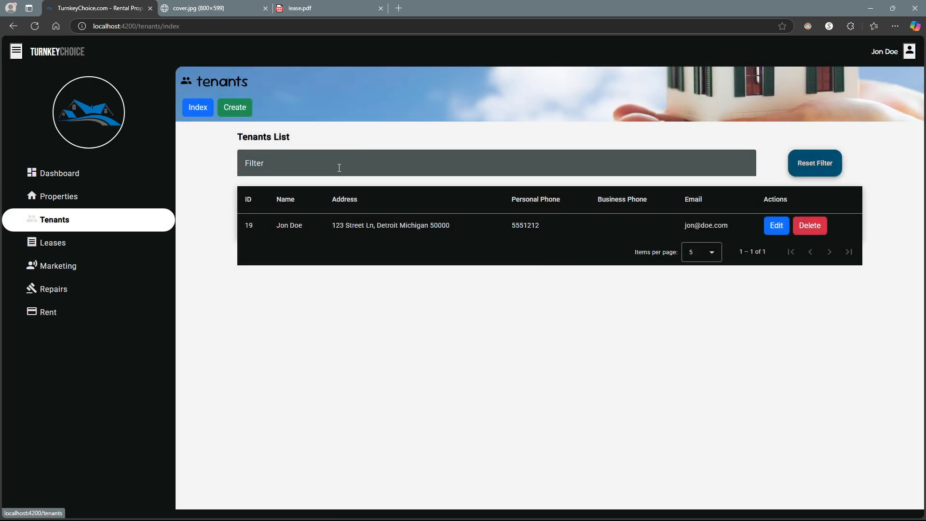
left_click(328, 166)
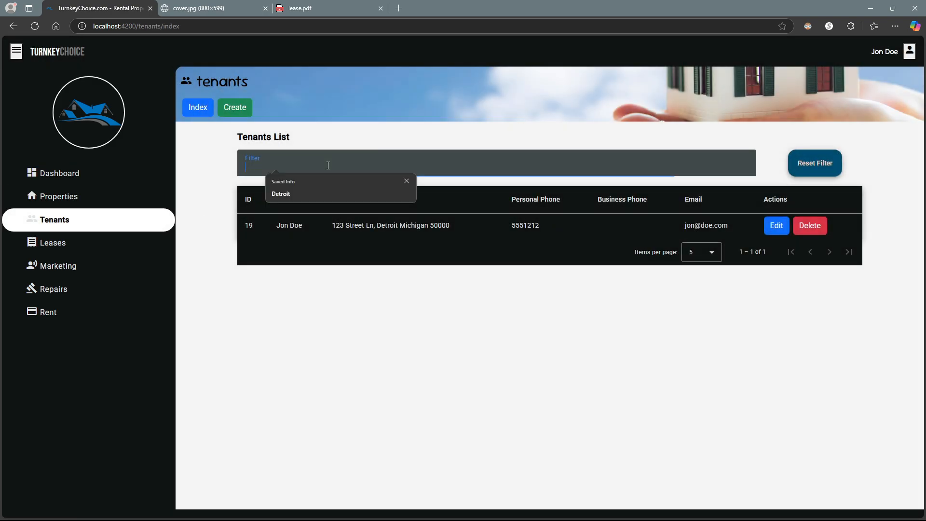
left_click(406, 181)
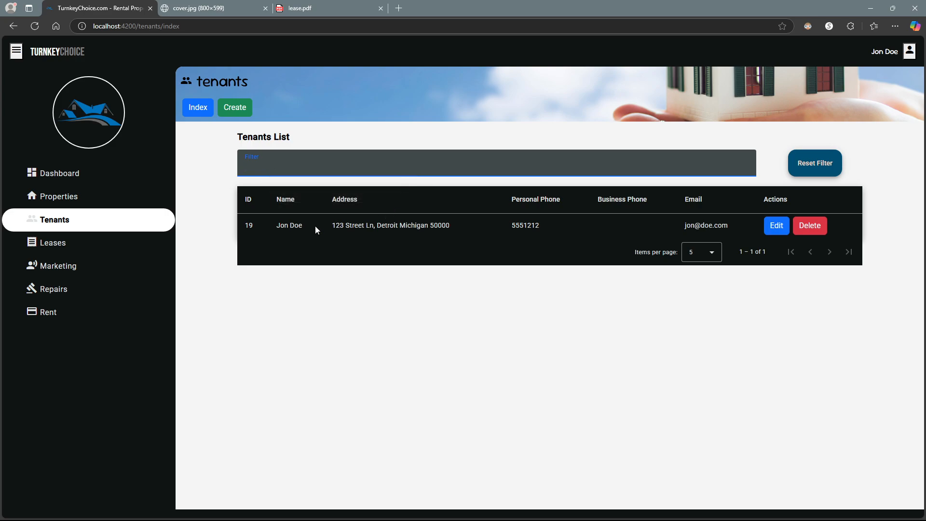
left_click(705, 252)
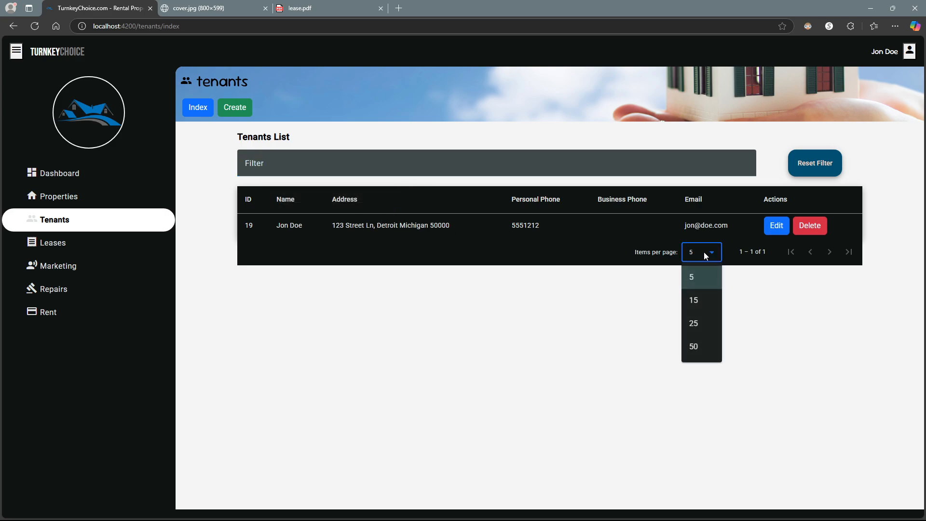
left_click(689, 254)
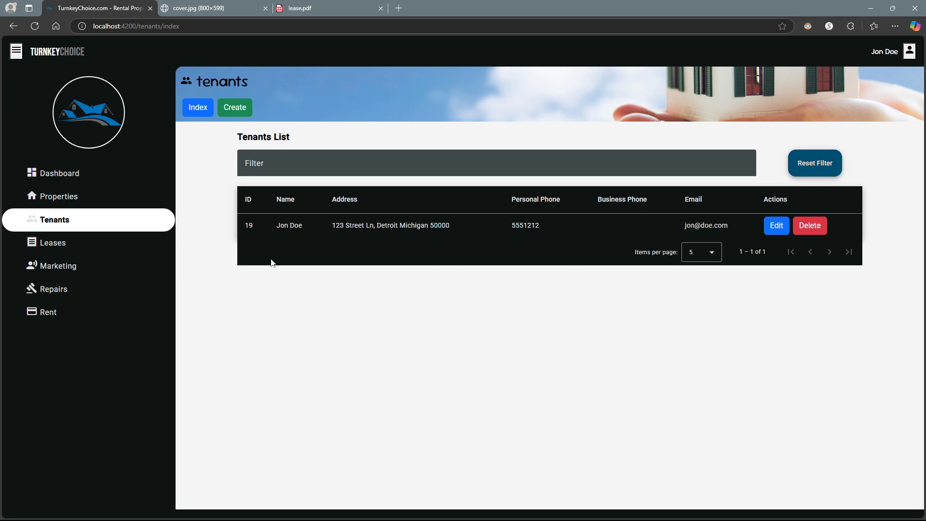
left_click(113, 246)
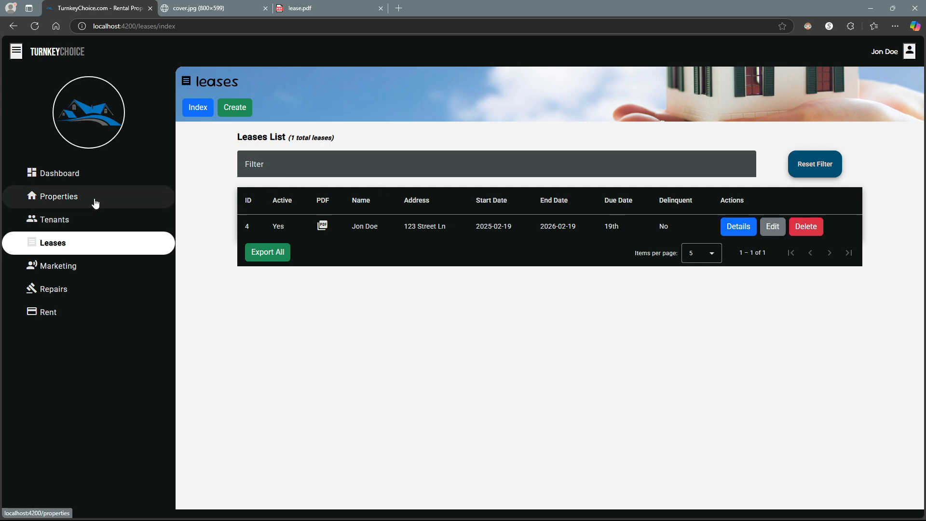
left_click(96, 203)
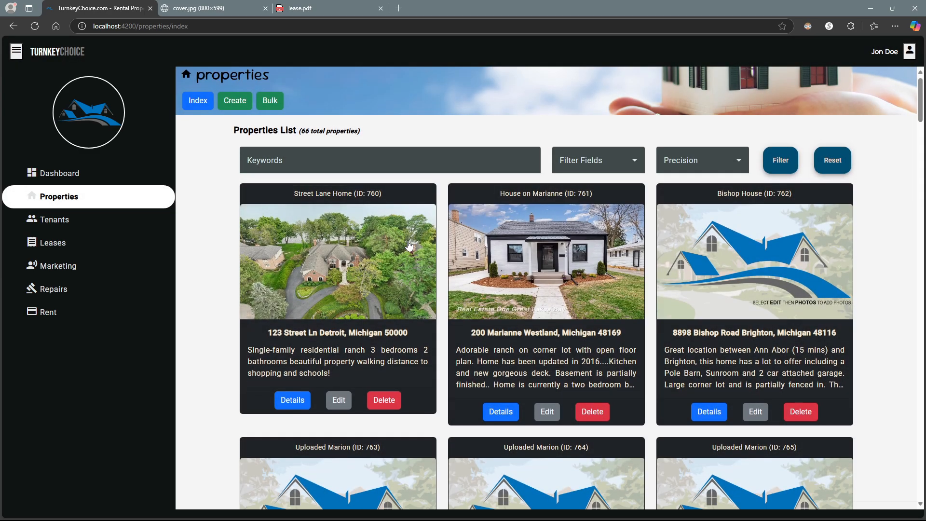
- Export all 66 properties from the bottom of the list to properties.csv
scroll(409, 246, "down", 20)
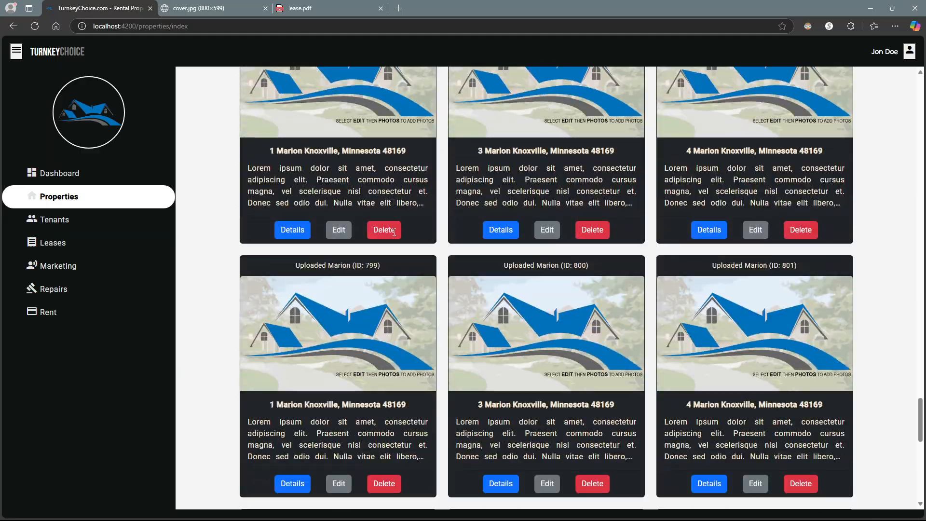
scroll(381, 237, "down", 10)
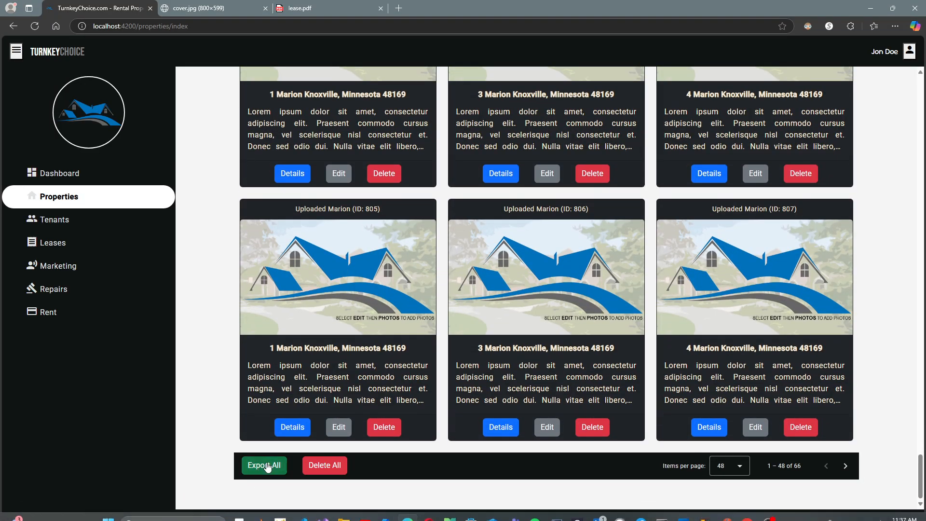
left_click(266, 465)
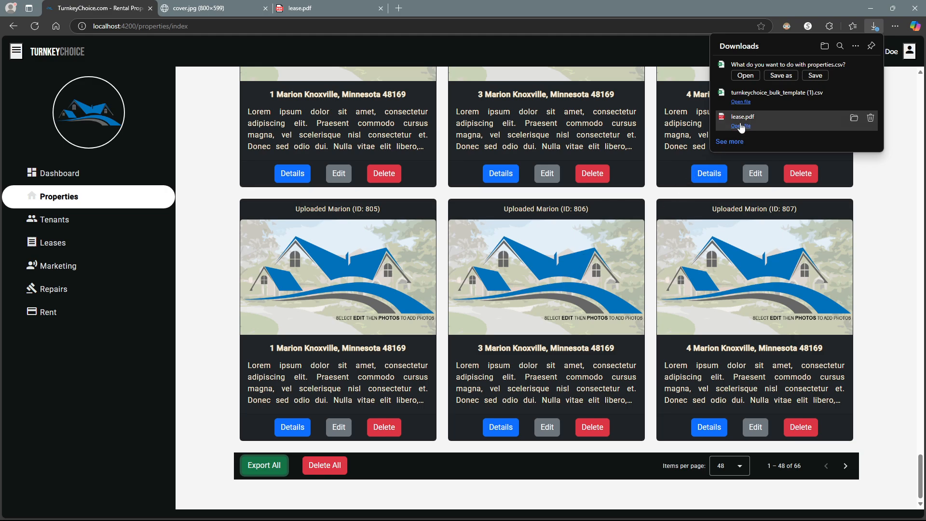
- Open the exported properties.csv in Excel, scroll through its property rows, then close it
left_click(746, 76)
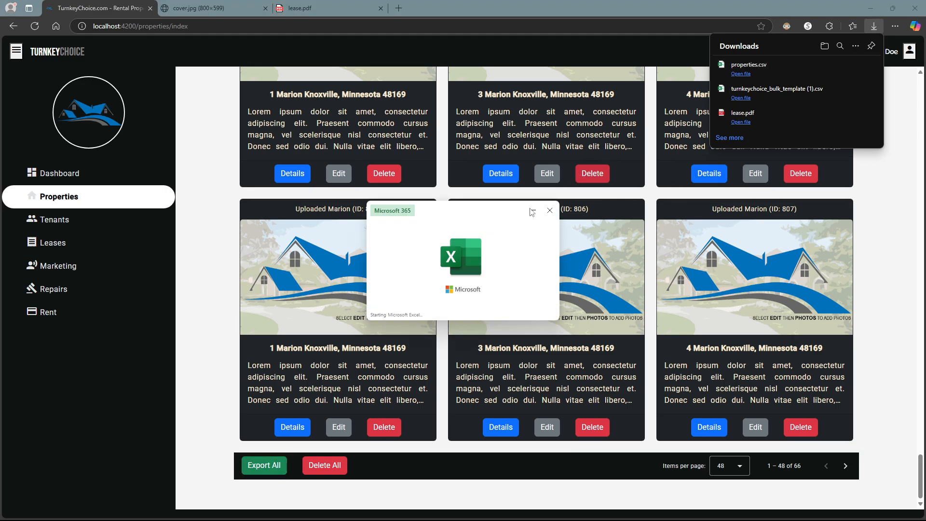
scroll(393, 308, "down", 17)
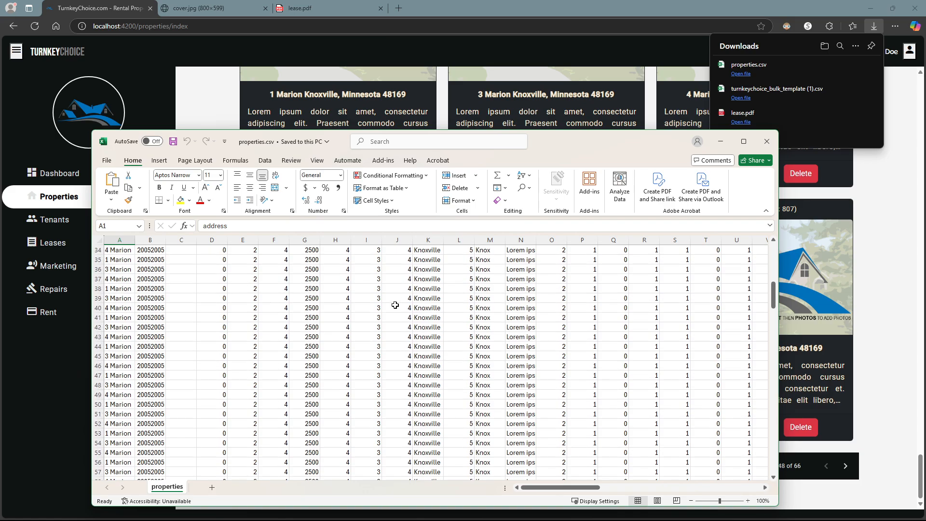
scroll(394, 309, "down", 11)
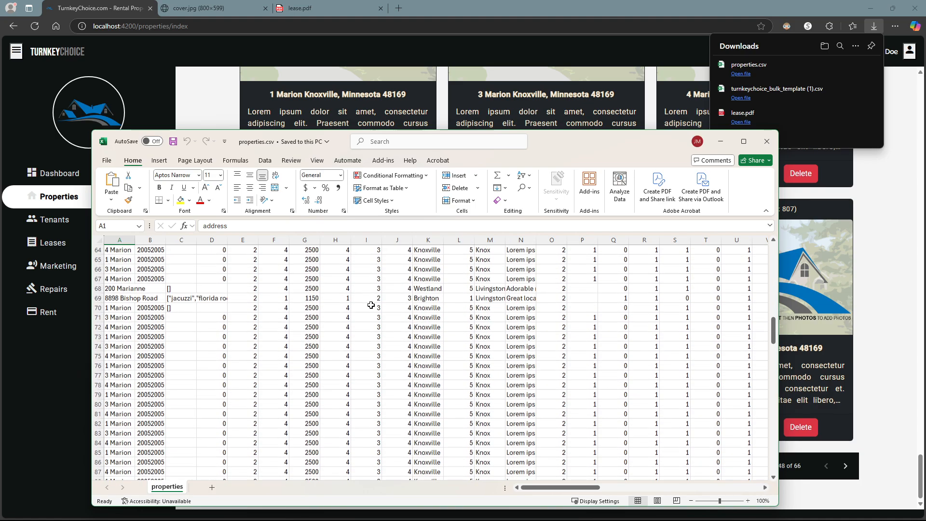
scroll(371, 305, "down", 20)
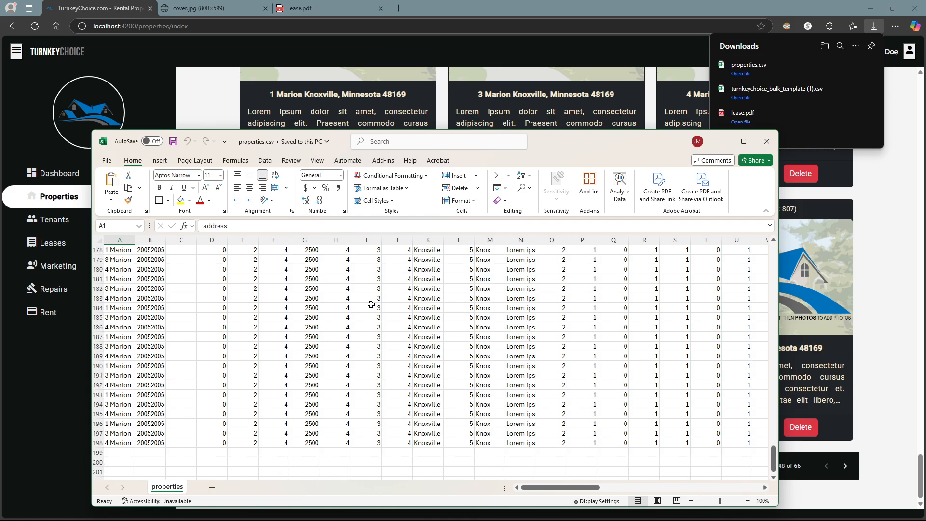
scroll(370, 303, "up", 4)
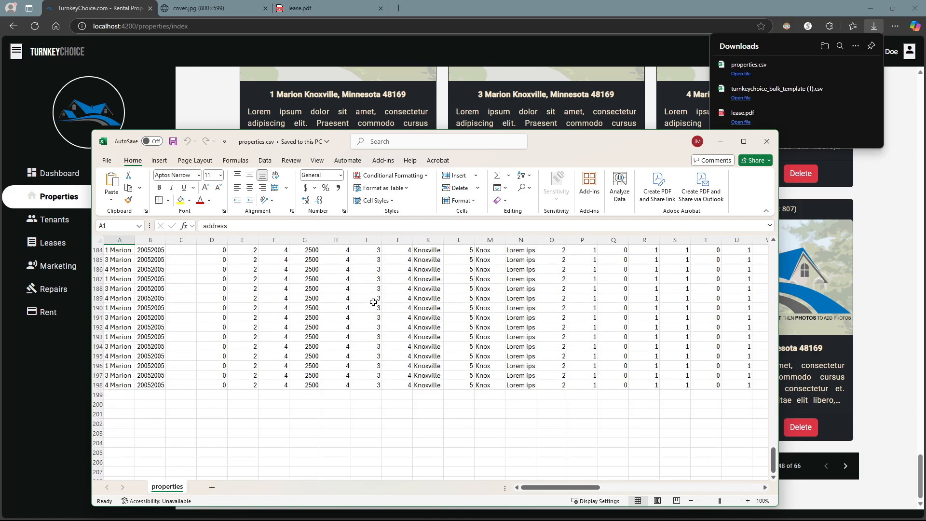
left_click(765, 142)
- Return to the top of the property list and cancel the delete prompt for property 775
scroll(415, 222, "up", 12)
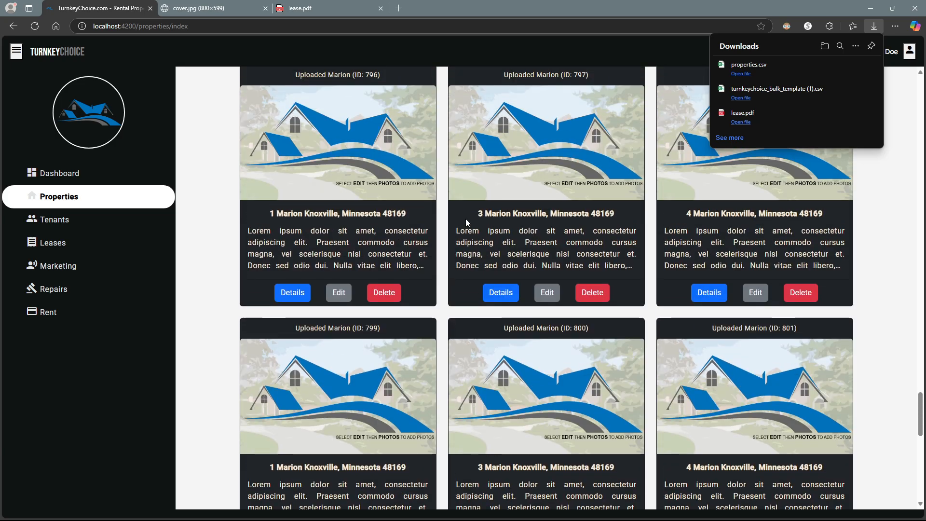
scroll(541, 199, "up", 20)
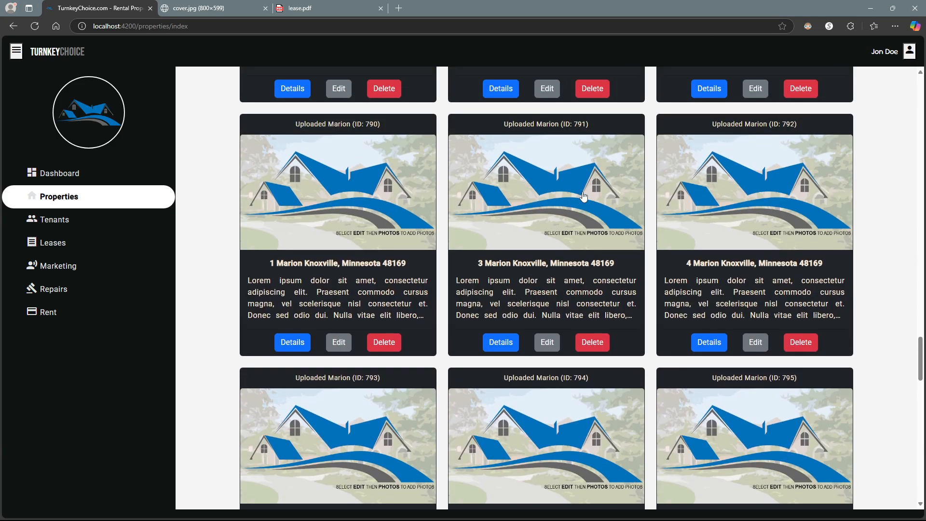
scroll(492, 201, "up", 12)
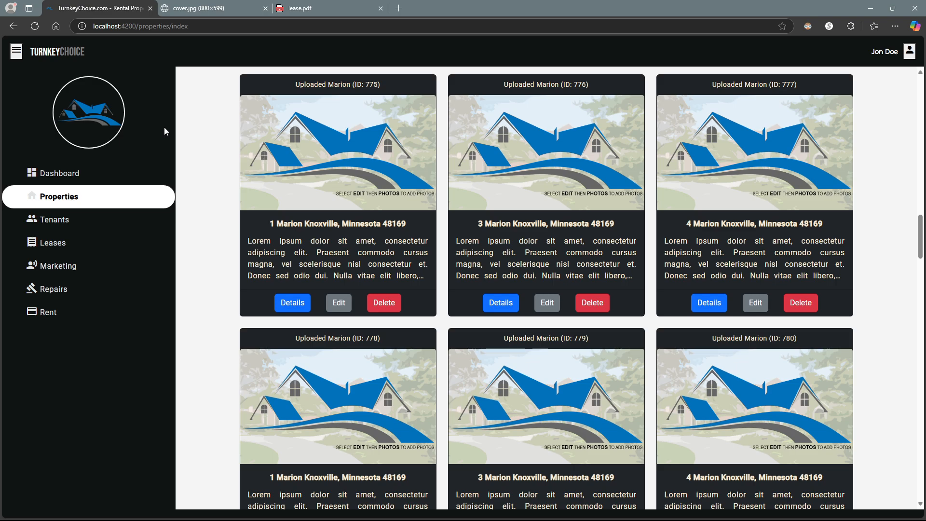
left_click(22, 54)
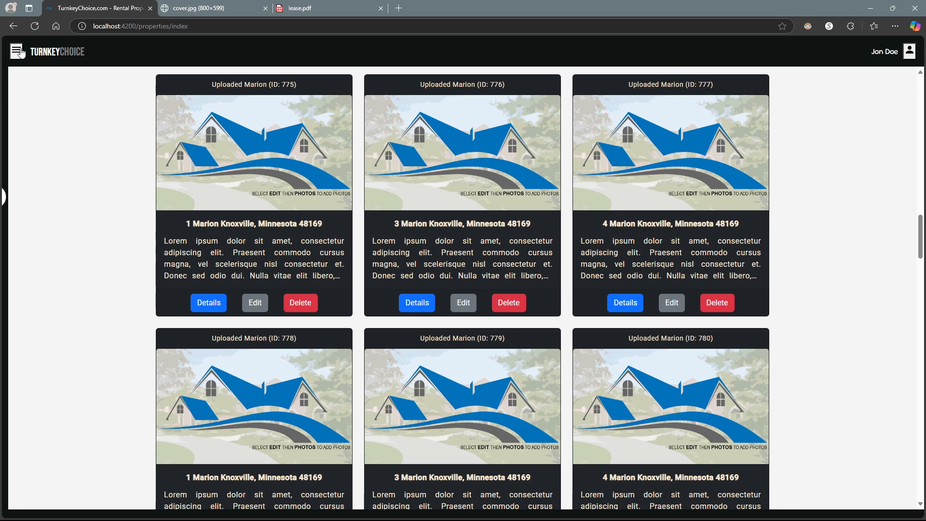
left_click(19, 52)
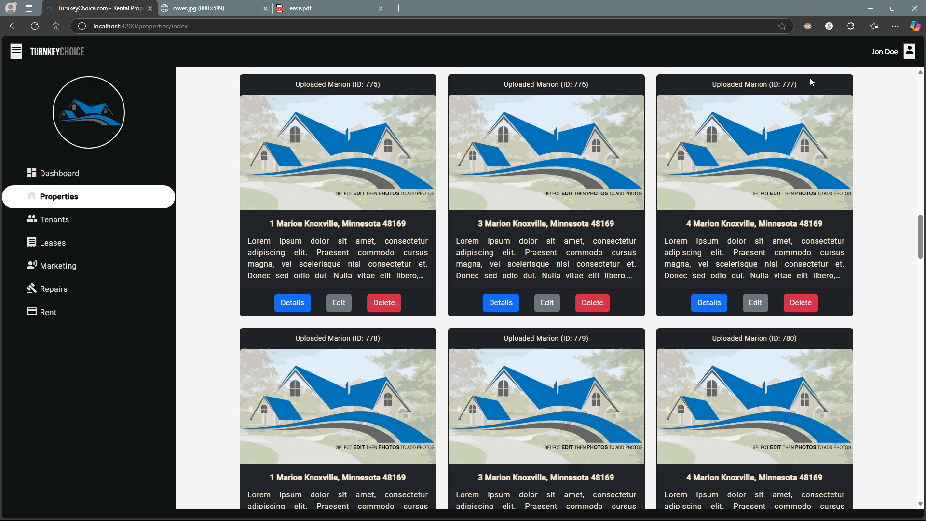
left_click(907, 59)
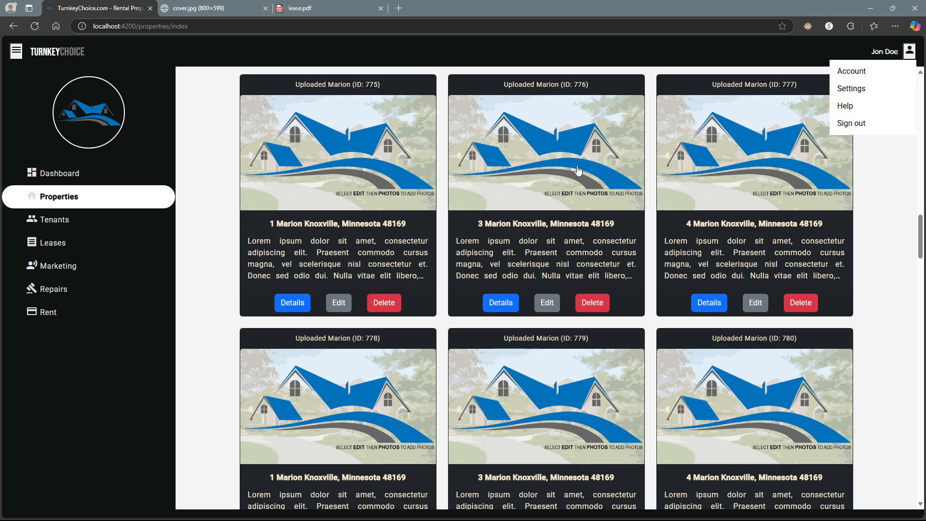
left_click(333, 218)
left_click(386, 302)
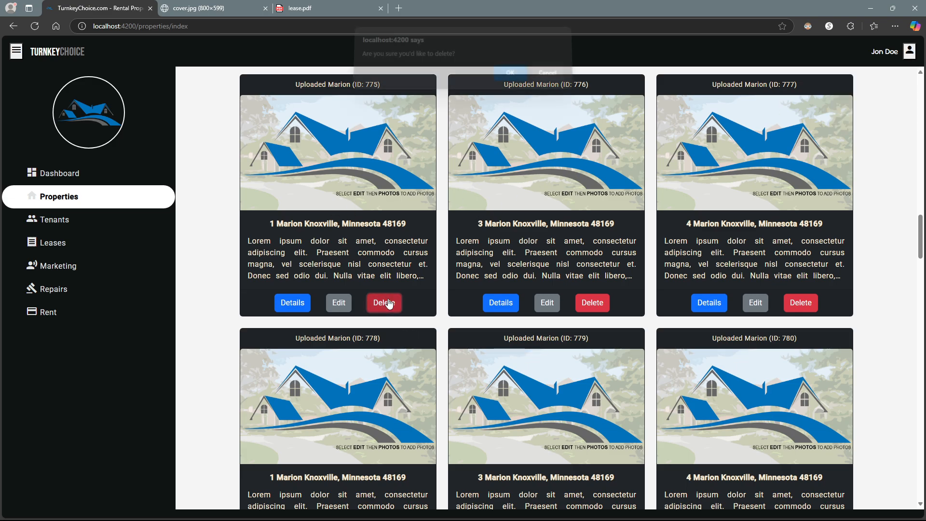
left_click(548, 79)
- Delete the House on Marianne property and confirm, leaving 65 properties
scroll(390, 214, "up", 20)
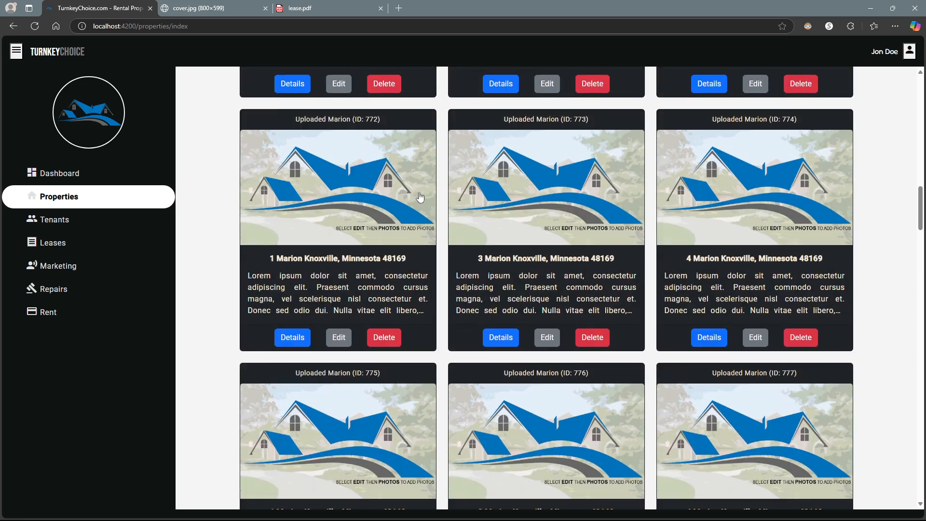
scroll(389, 213, "up", 2)
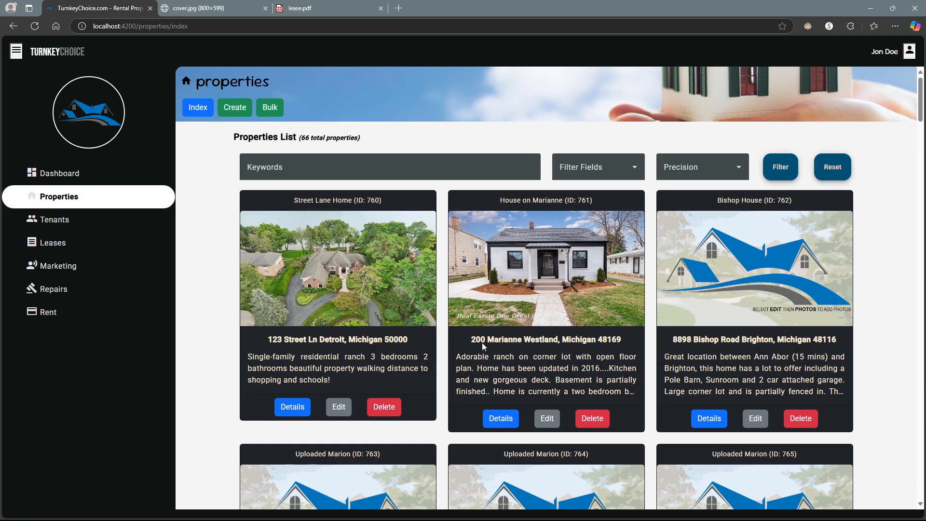
left_click(597, 422)
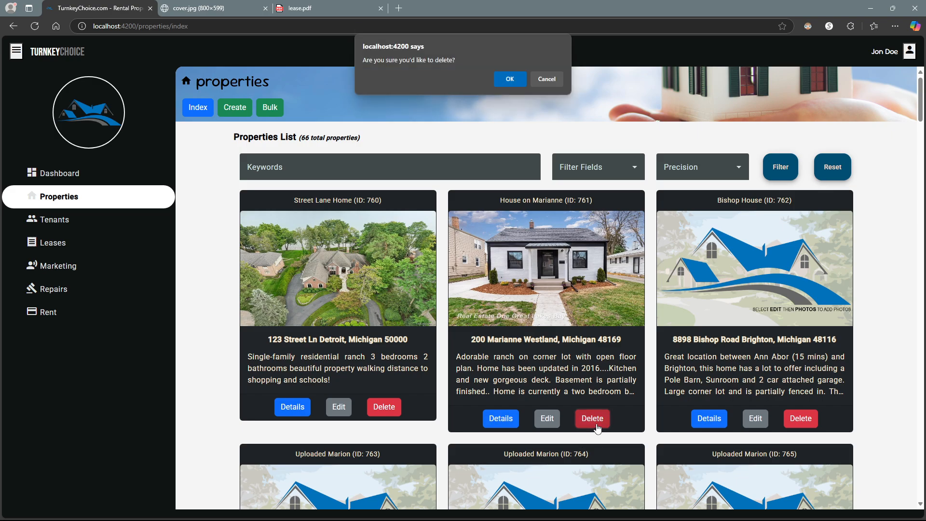
left_click(510, 81)
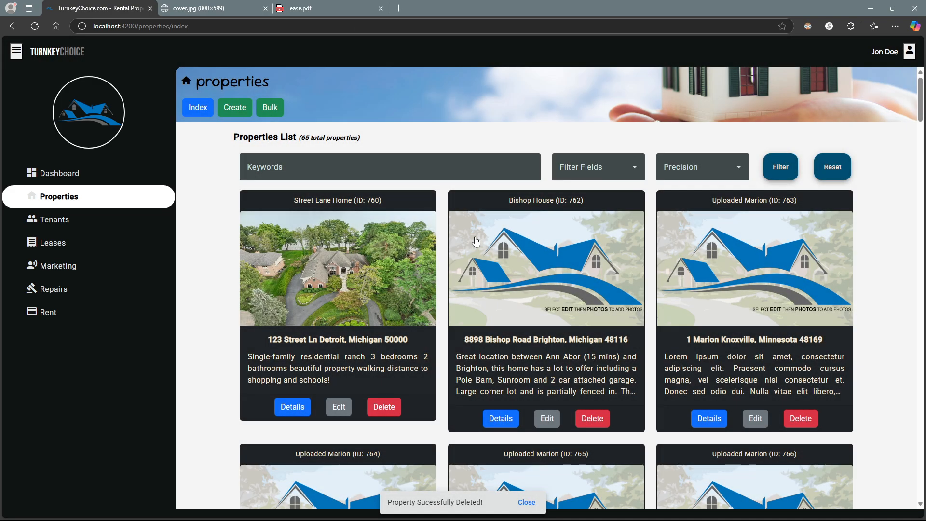
- Append '1' to the tenant's first name and save the tenant record
left_click(38, 225)
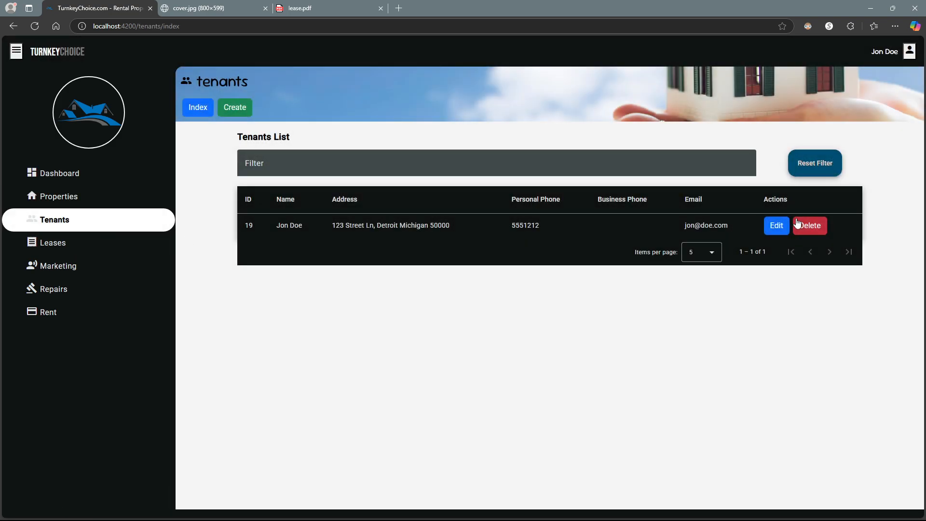
left_click(776, 225)
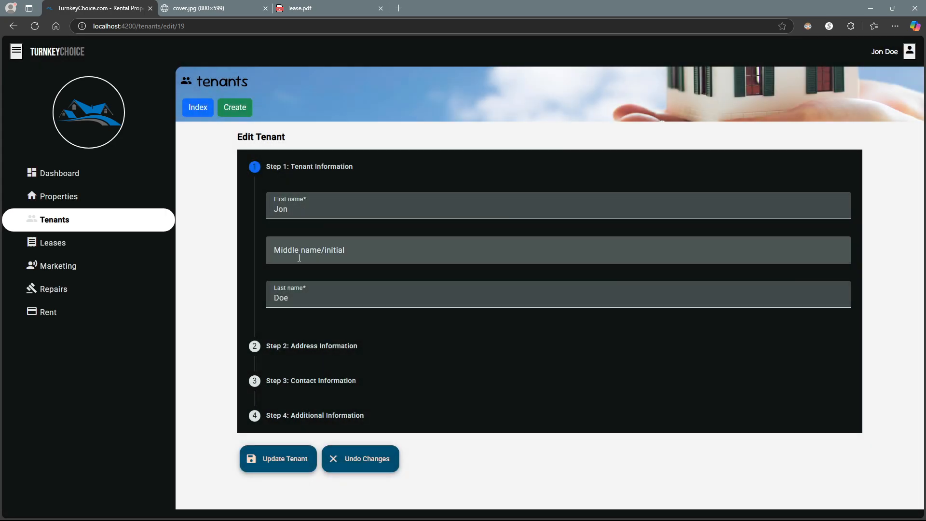
left_click(298, 213)
type("1")
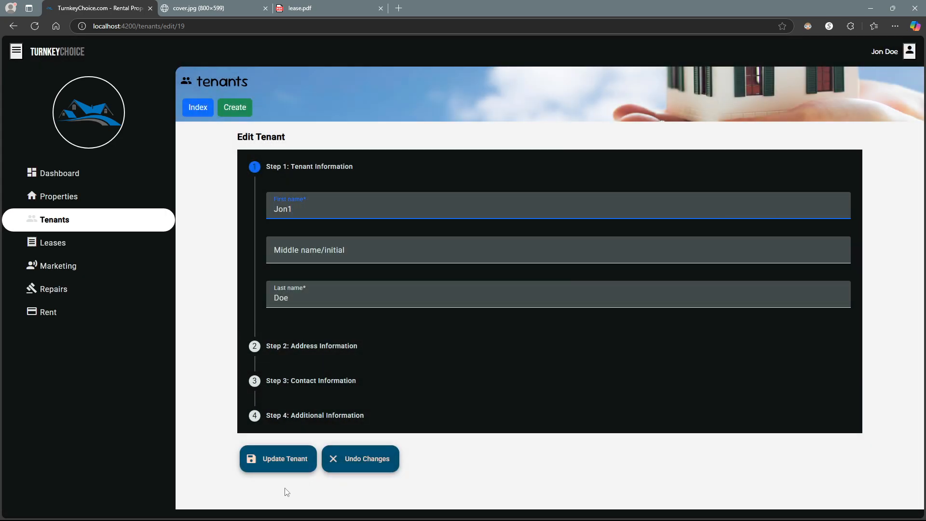
left_click(291, 467)
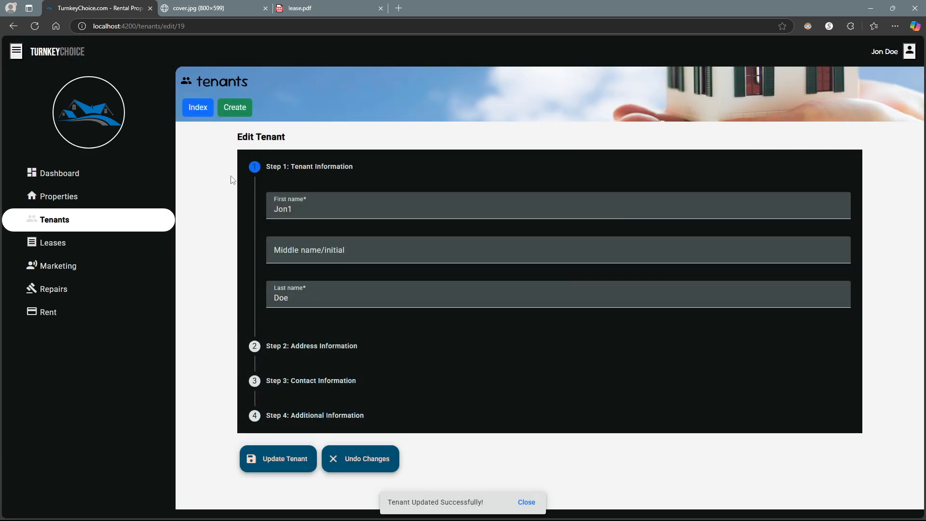
- Check the renamed tenant in the tenants list, then go to the Leases list
left_click(198, 107)
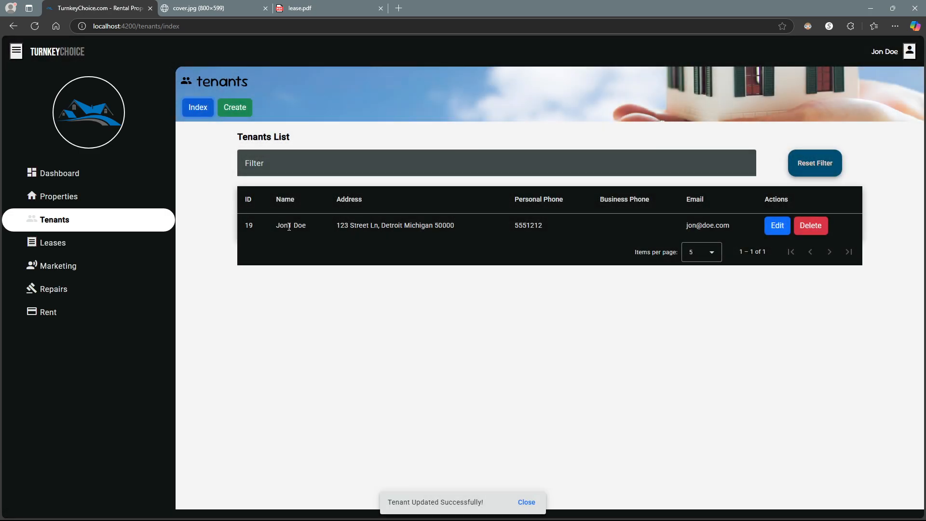
left_click_drag(288, 226, 306, 227)
left_click(334, 243)
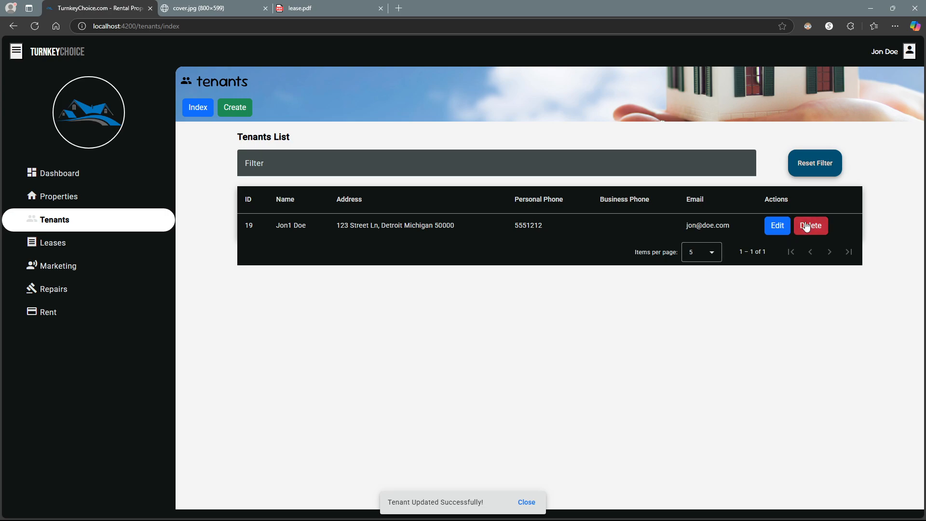
left_click(57, 252)
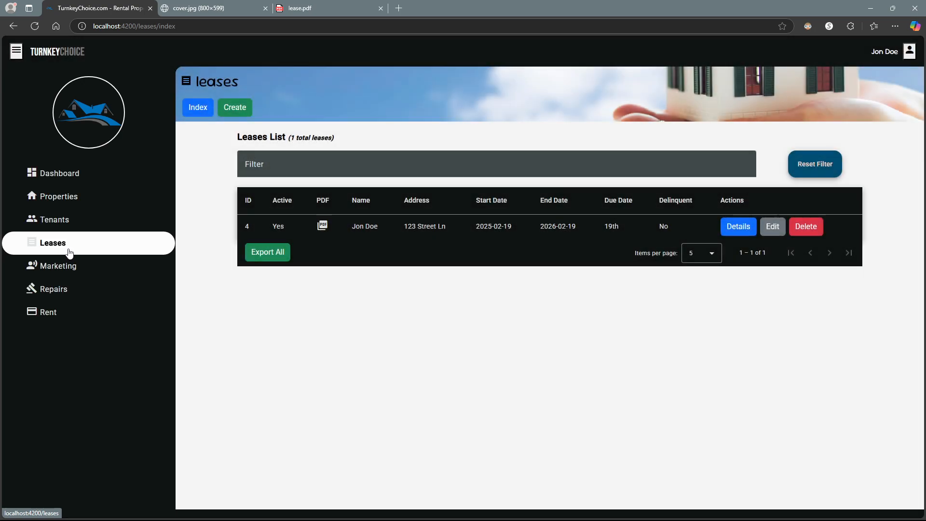